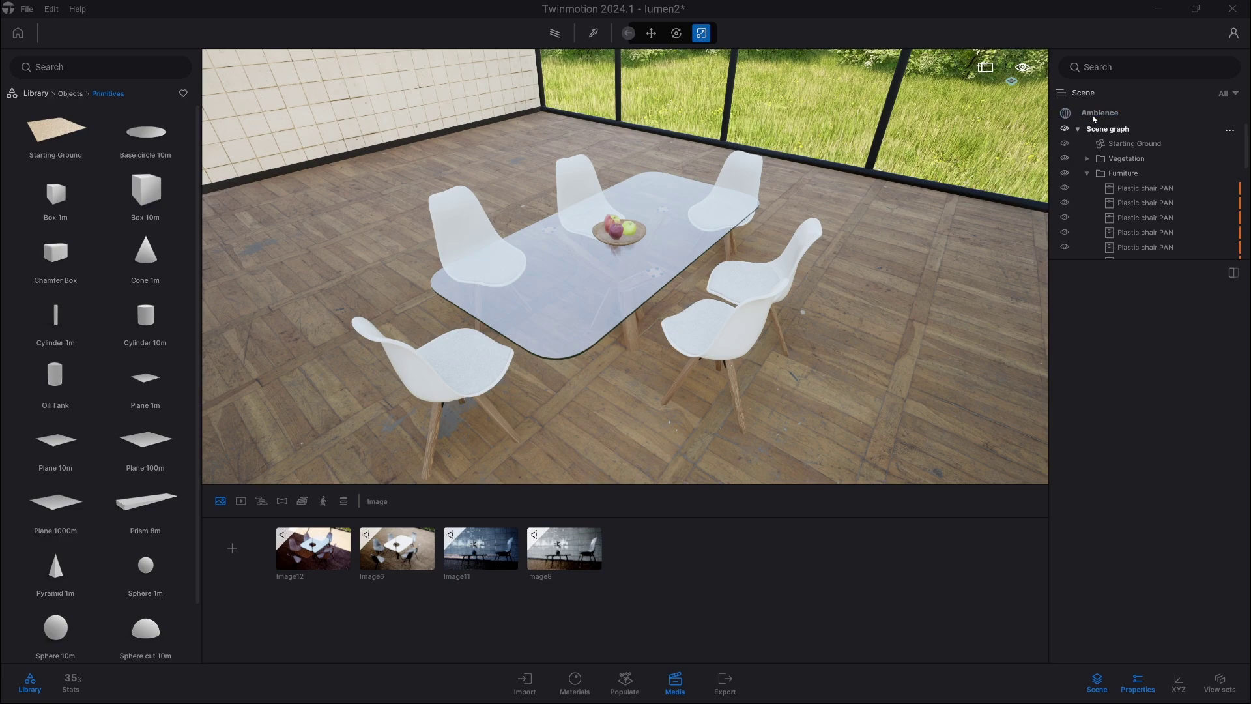
Switch the real-time global illumination of the scene's ambience from Standard to Lumen.
middle_click_drag(625, 266, 508, 265, "shift")
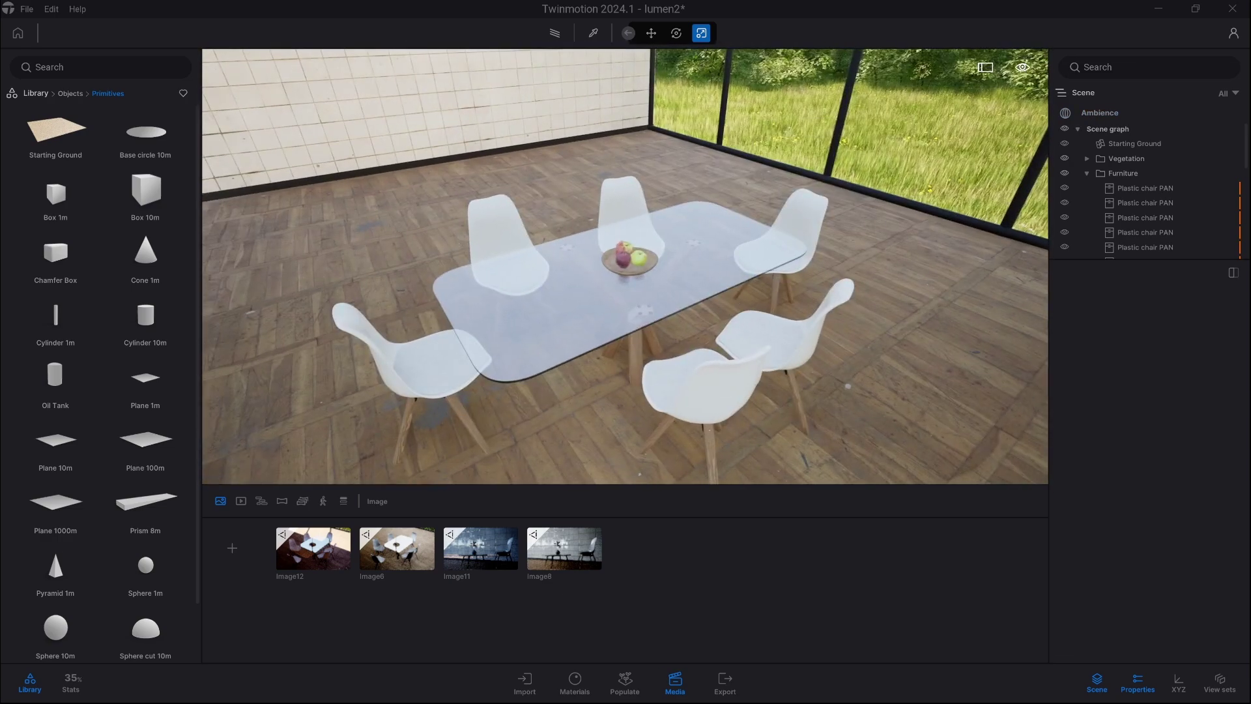
left_click(1101, 114)
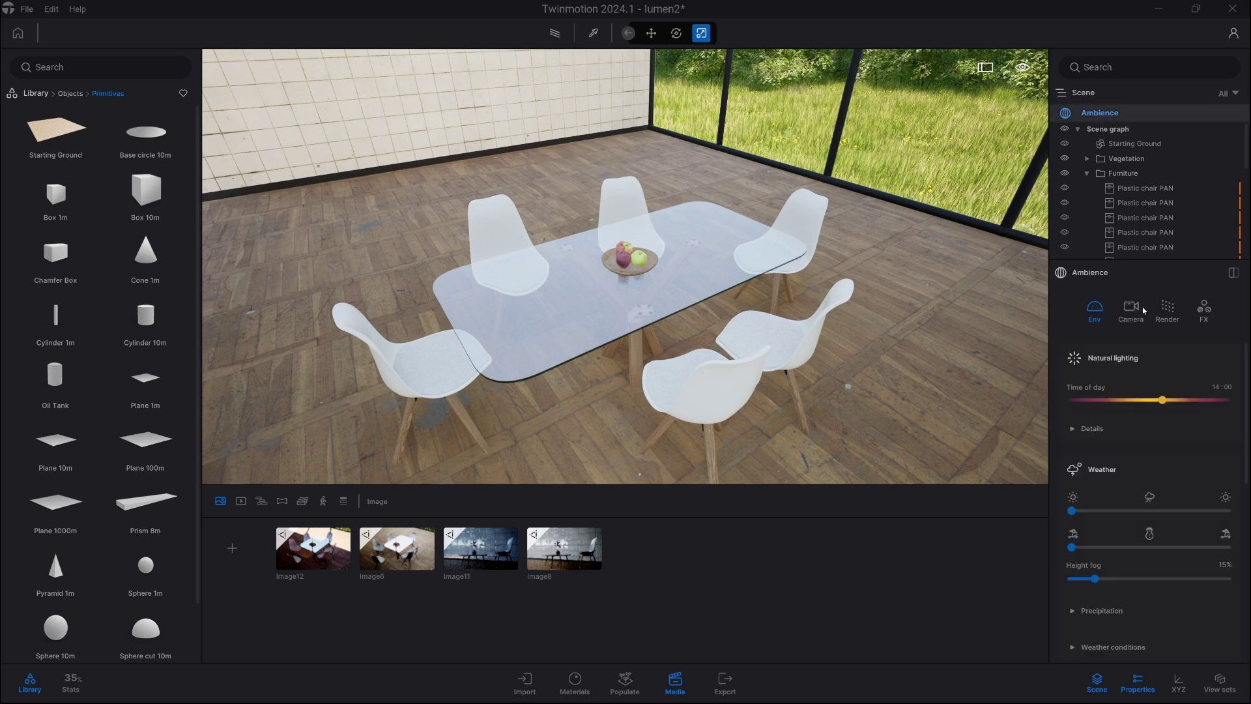
left_click(1169, 311)
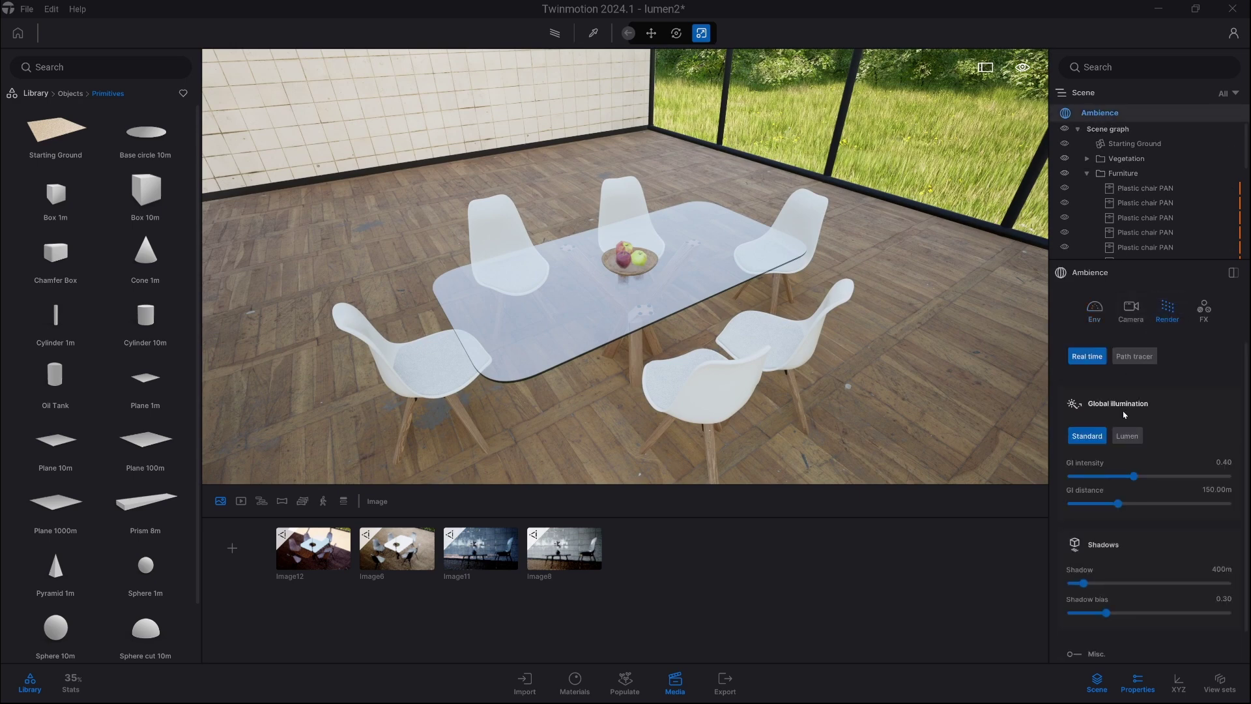
left_click(1128, 437)
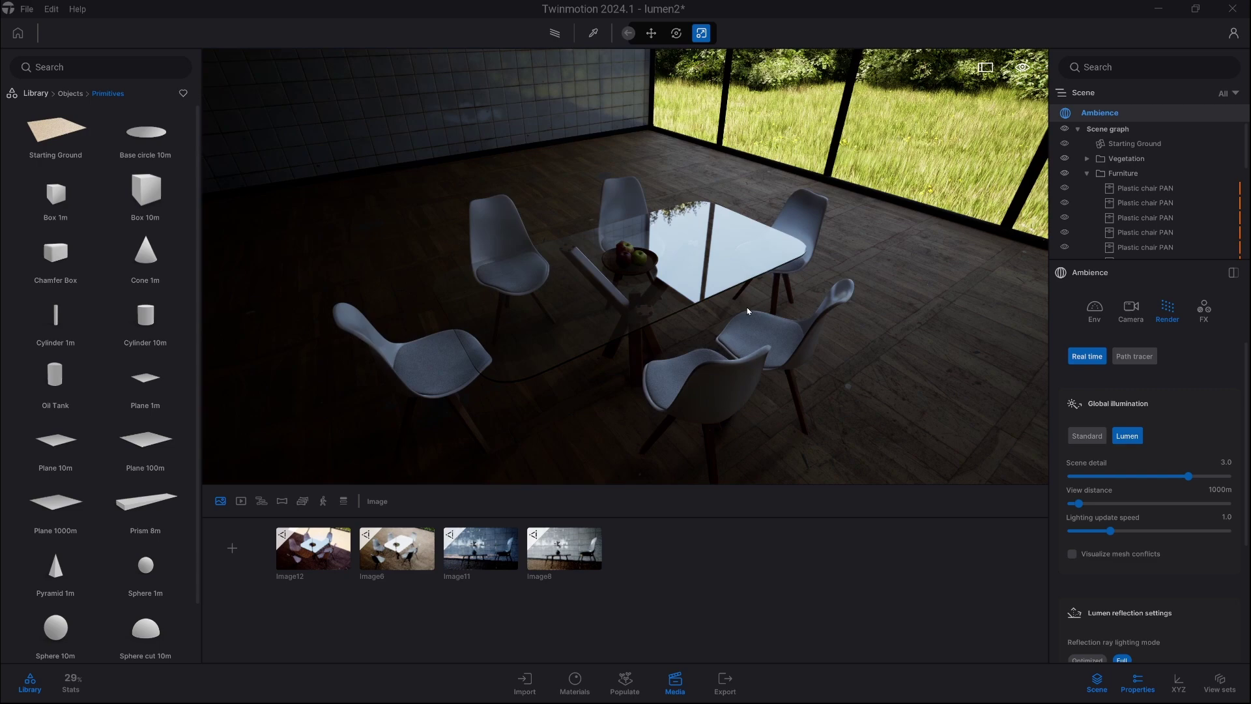
Examine the dining table, chairs, tiled wall and windows under Lumen lighting from several viewpoints.
right_click_drag(749, 325, 717, 322)
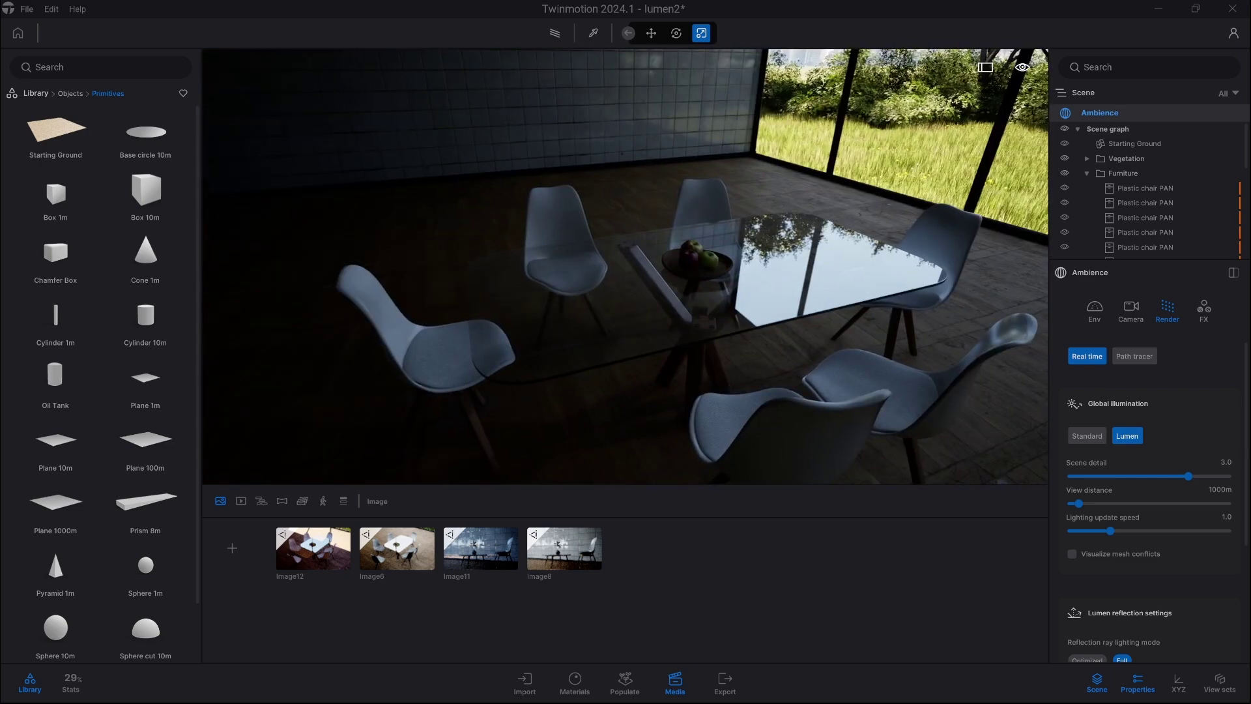
left_click_drag(713, 287, 649, 414)
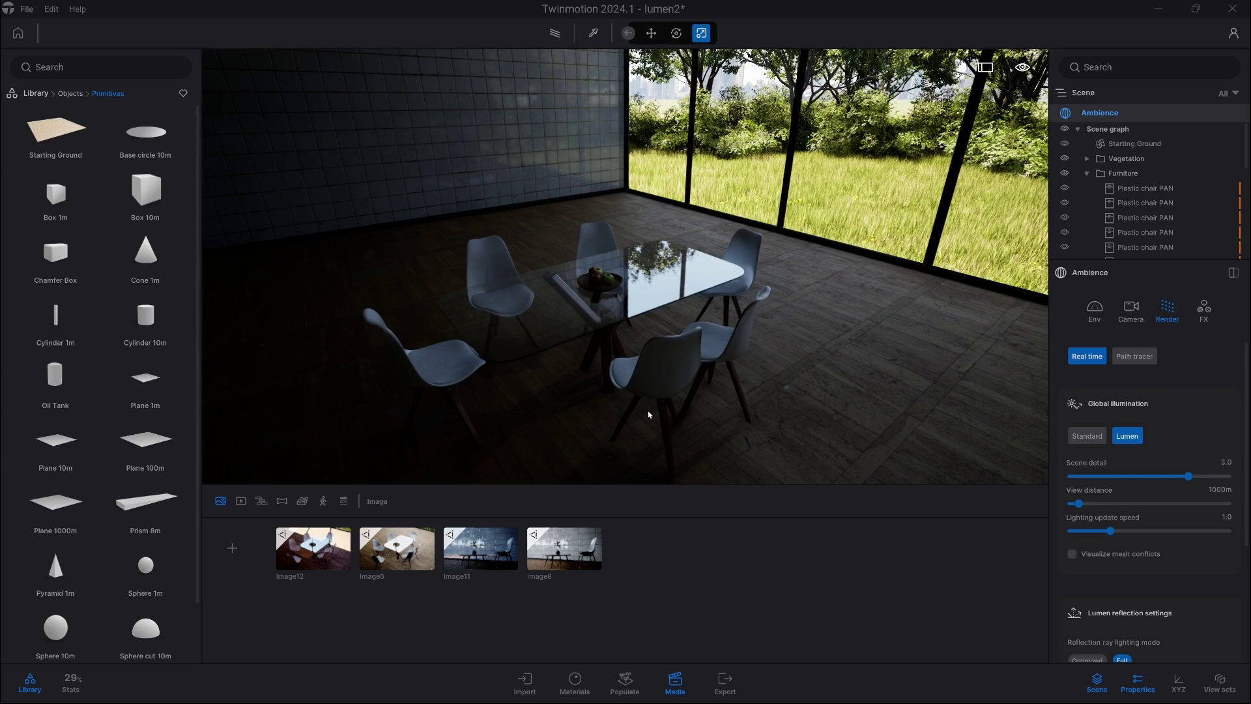
right_click_drag(689, 394, 535, 385)
middle_click_drag(651, 371, 834, 368, "shift")
right_click_drag(896, 81, 794, 123)
key("w")
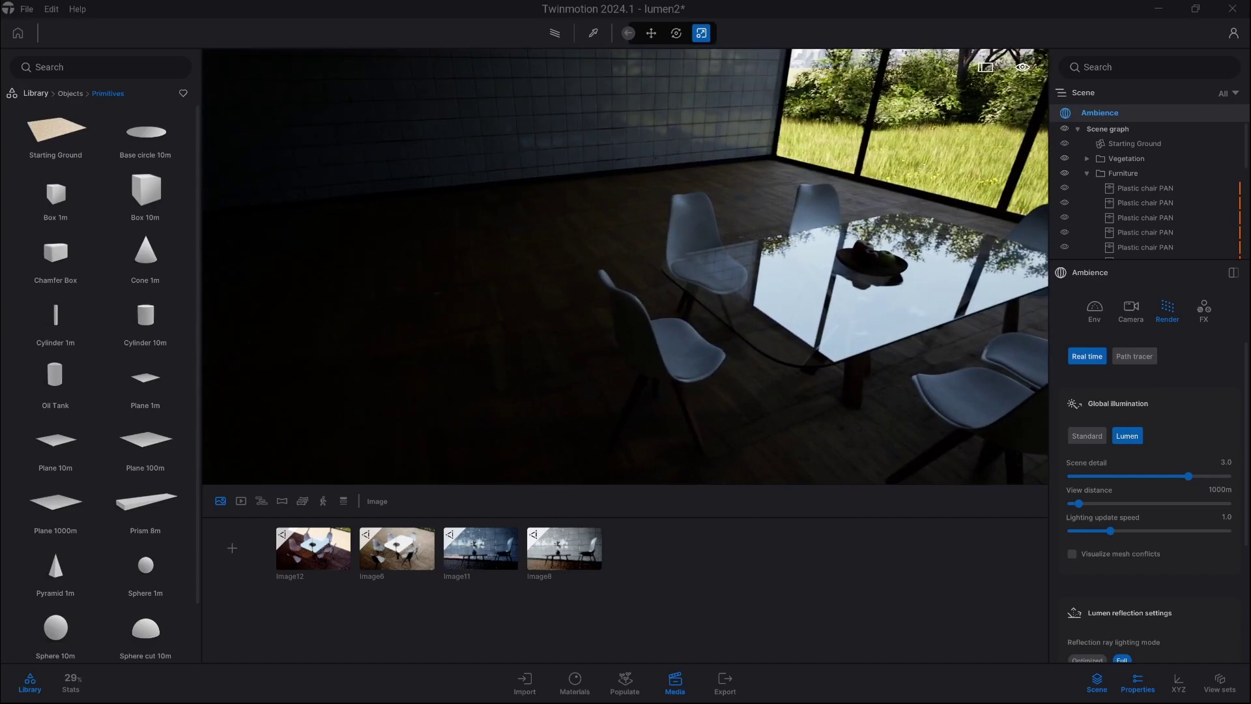
middle_click_drag(795, 260, 671, 261, "shift")
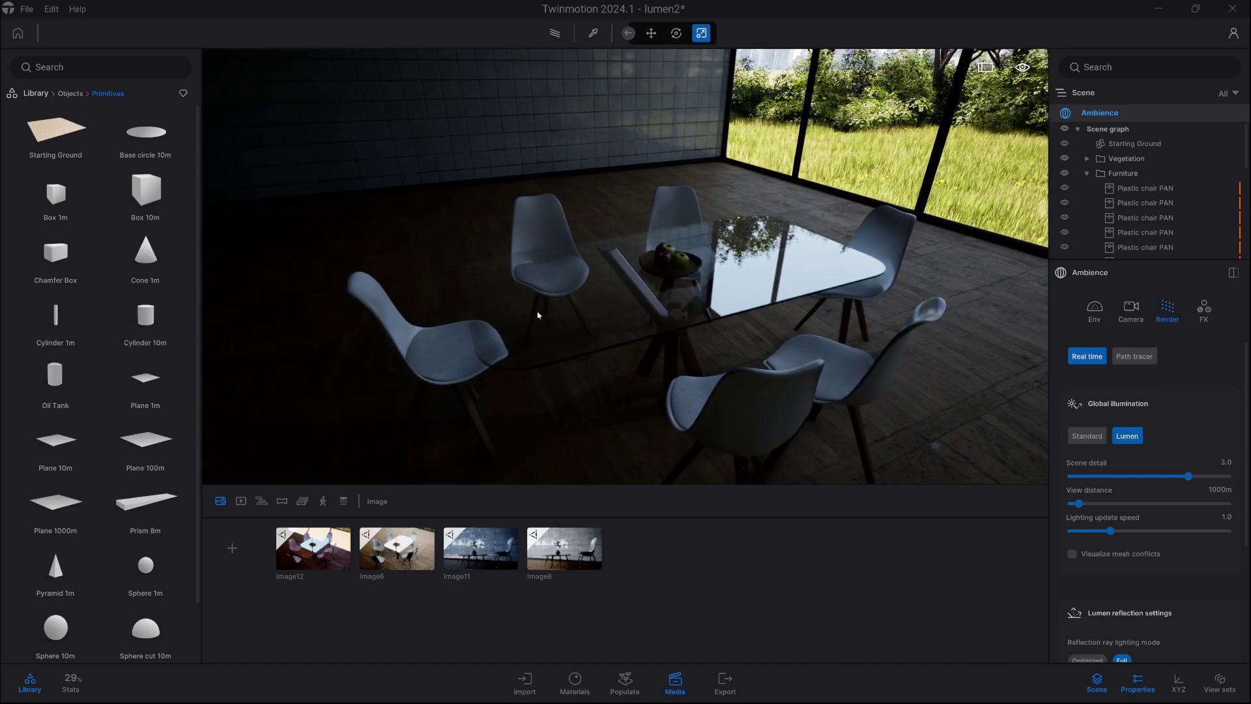
Place a Box 1m primitive on the floor in the dark corner between the two tiled walls.
middle_click_drag(935, 445, 1007, 438, "shift")
right_click_drag(1007, 438, 656, 312)
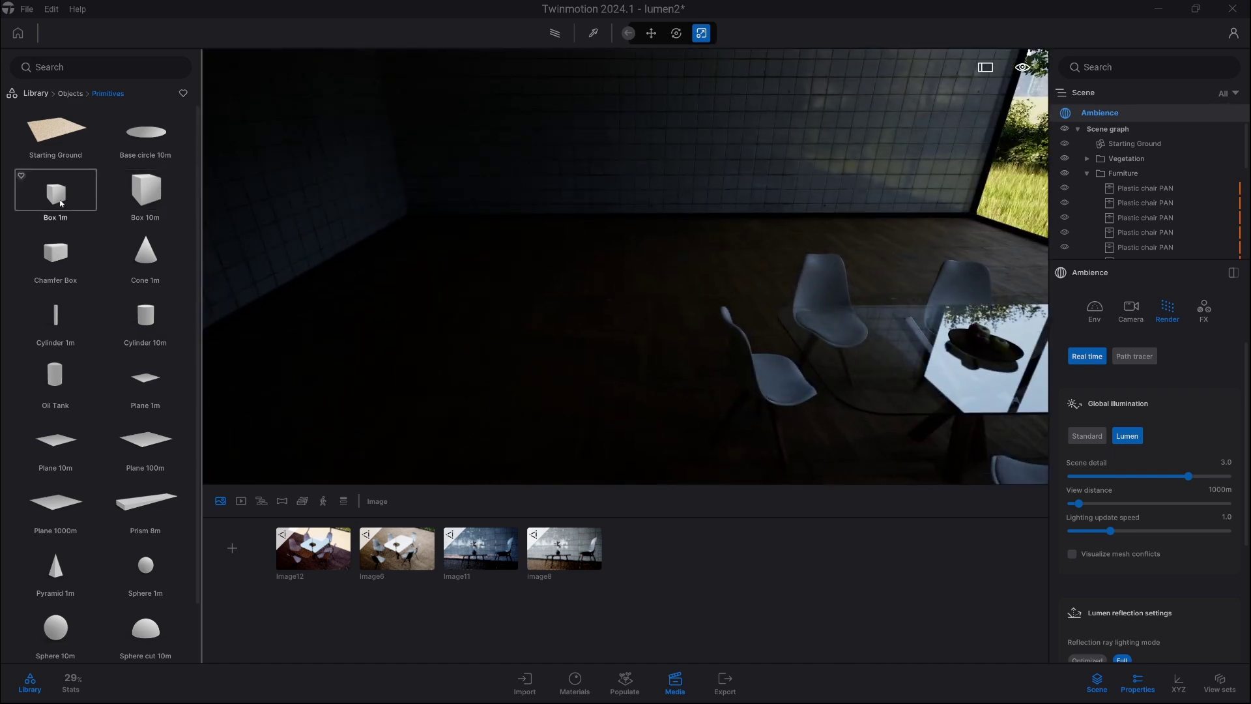
left_click_drag(60, 204, 430, 231)
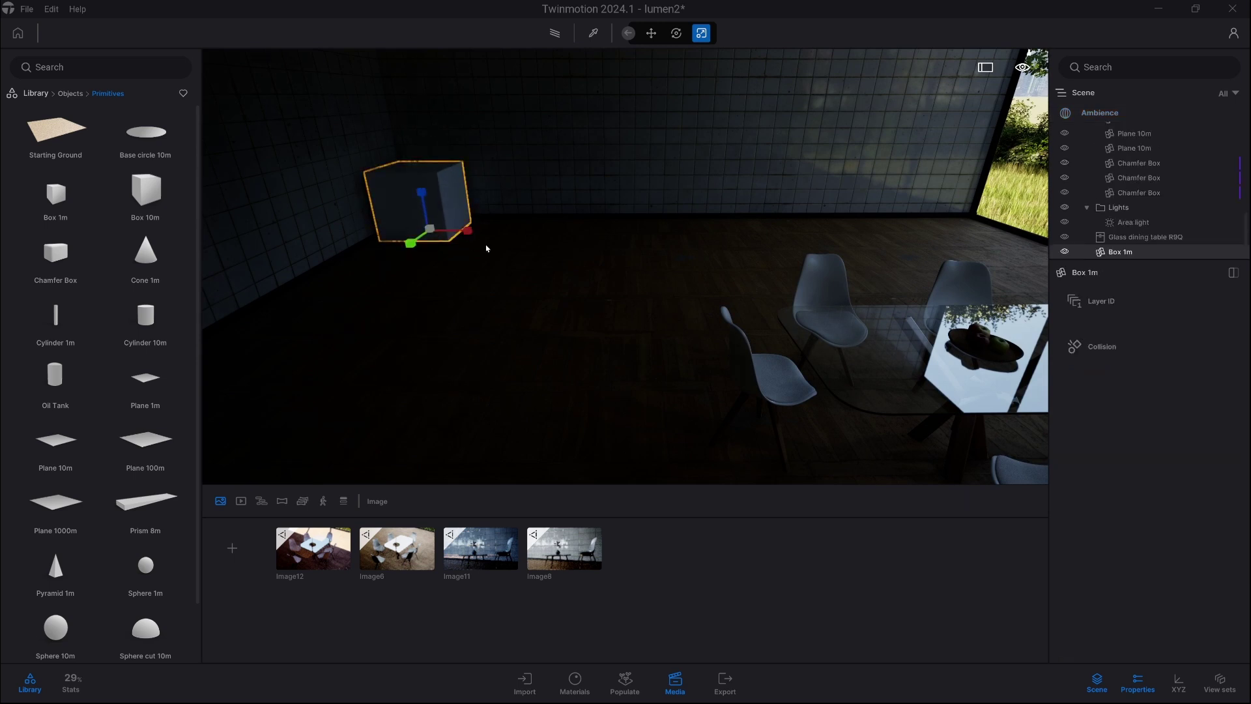
left_click(553, 253)
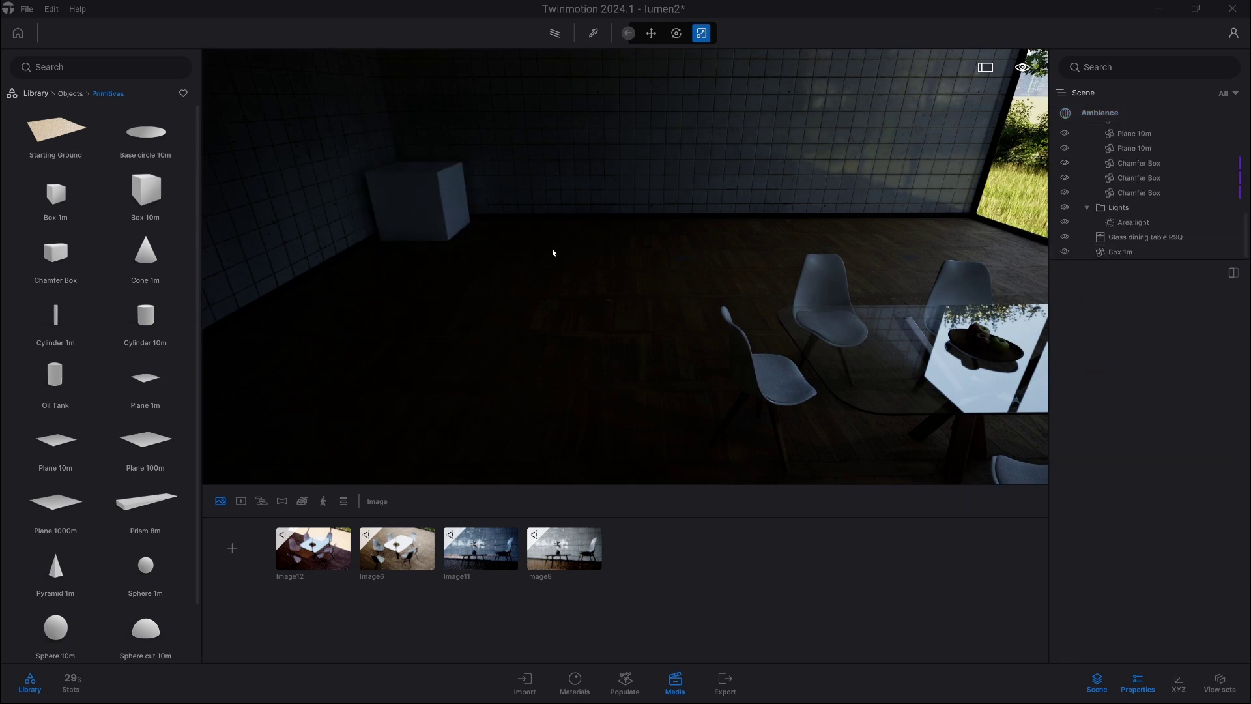
Pick the box's material and enable its Emissive property with an intensity of 1 nit.
left_click(593, 33)
left_click(425, 187)
scroll(1134, 541, "down", 5)
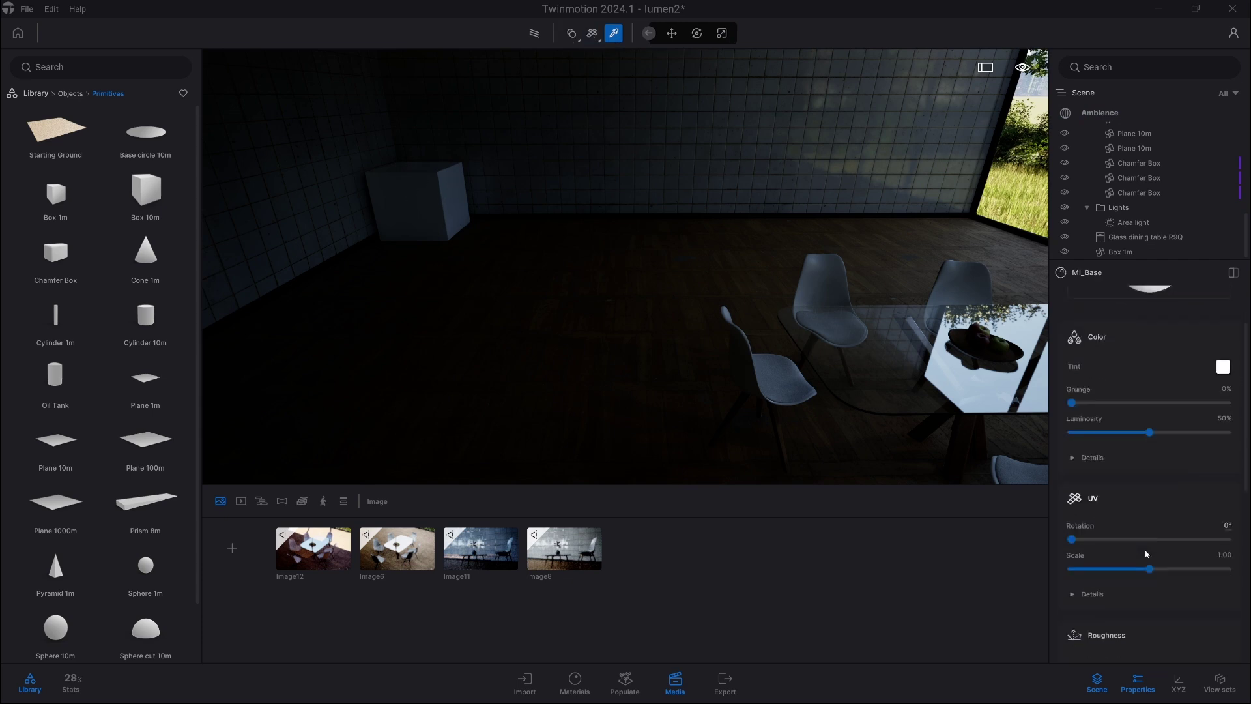
scroll(1147, 535, "down", 3)
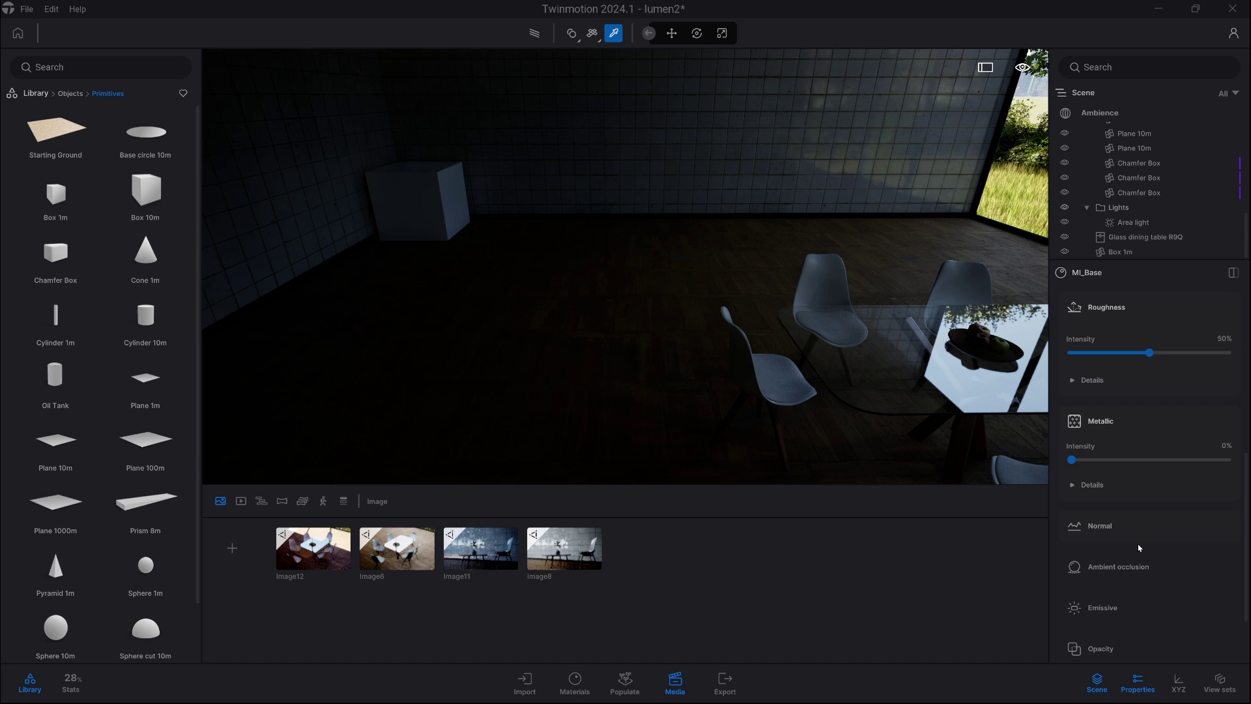
left_click(1102, 607)
scroll(1133, 572, "down", 1)
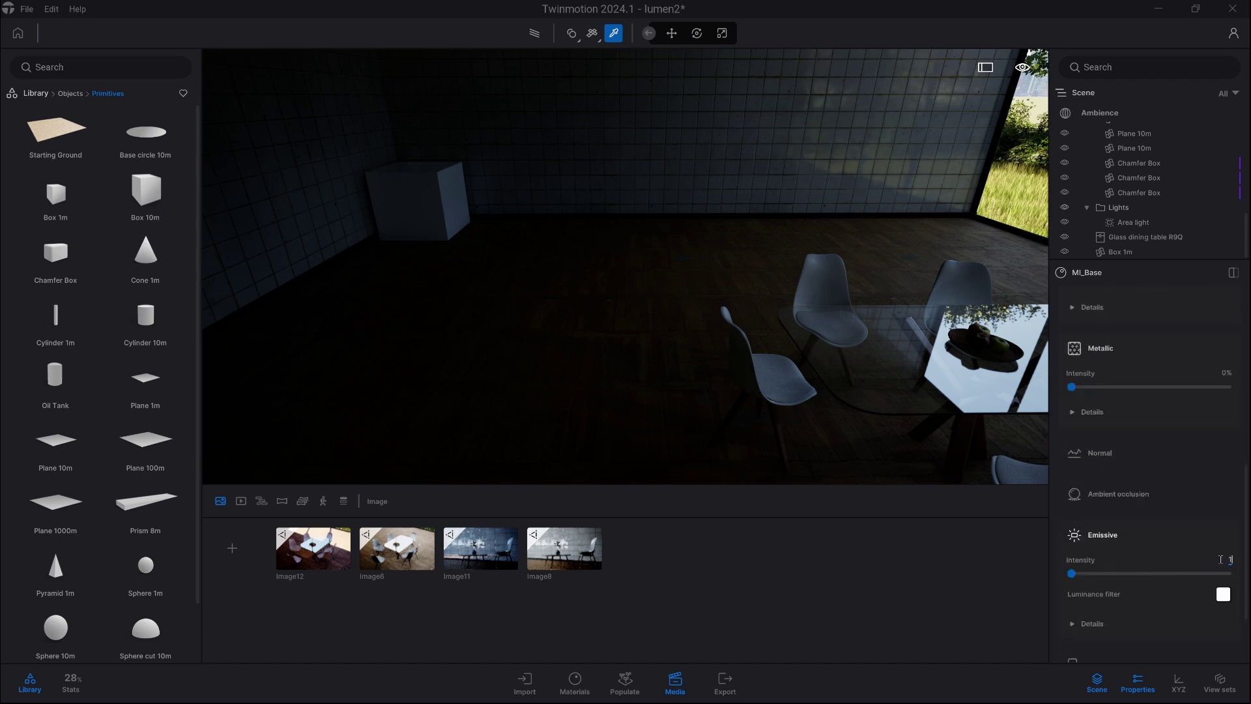
key("Return")
key("Escape")
Examine the emissive box's effect on the room from the table and the corner, checking with its visibility toggle.
mouse_move(536, 291)
right_mouse_down()
mouse_move(652, 296)
mouse_move(590, 303)
mouse_move(652, 310)
mouse_move(552, 304)
right_mouse_up()
key("w")
left_click(1064, 252)
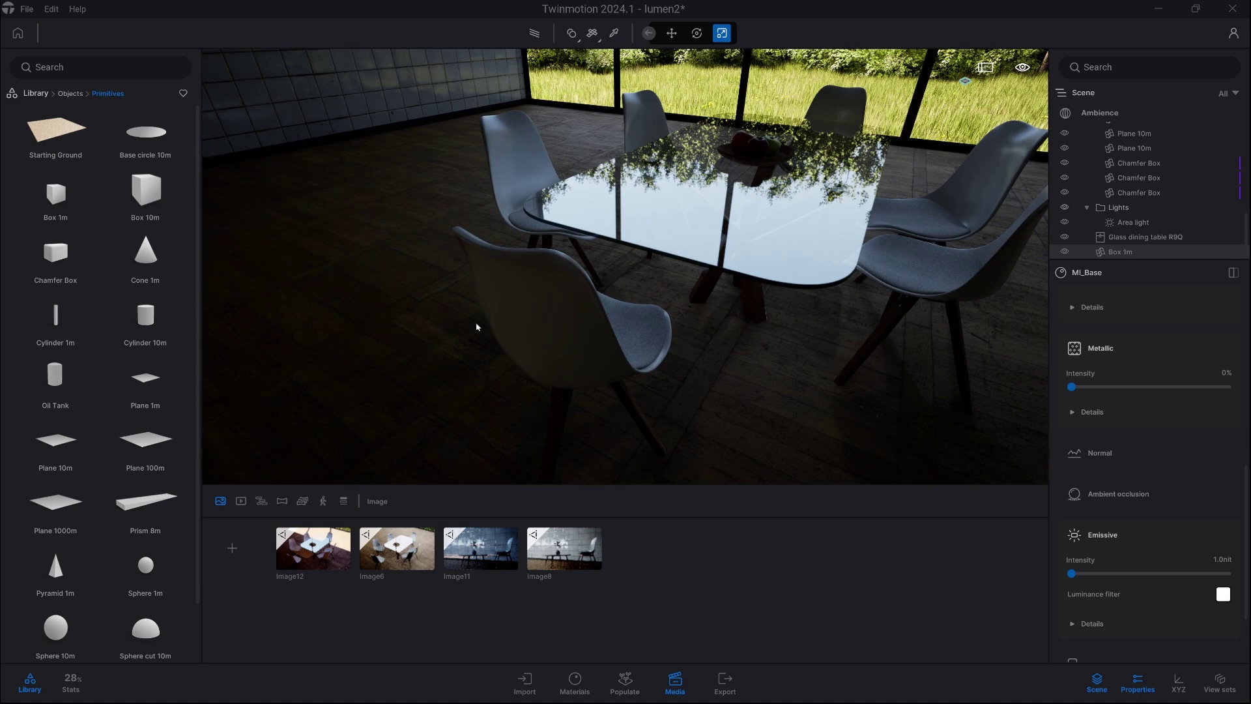
right_click_drag(517, 299, 345, 262)
key("s")
left_click_drag(626, 306, 717, 304)
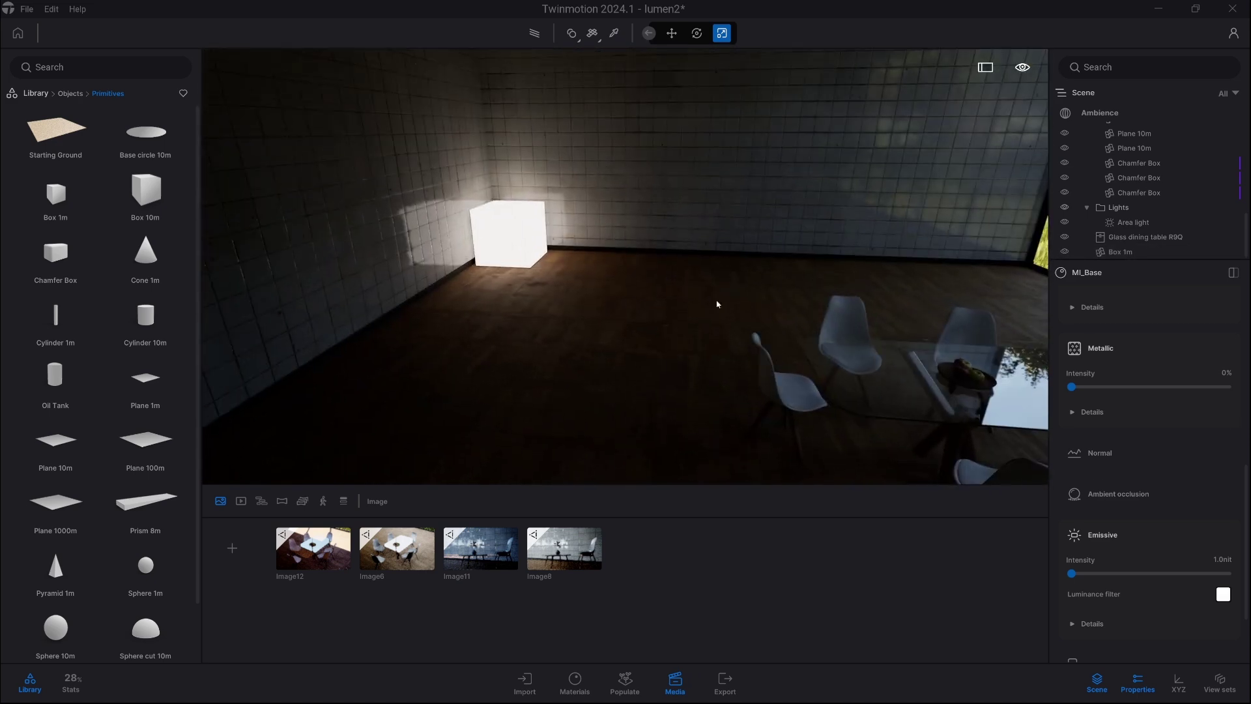
Scale the emissive box down uniformly to a tiny cube in the room's corner.
left_click(528, 199)
left_click(520, 232)
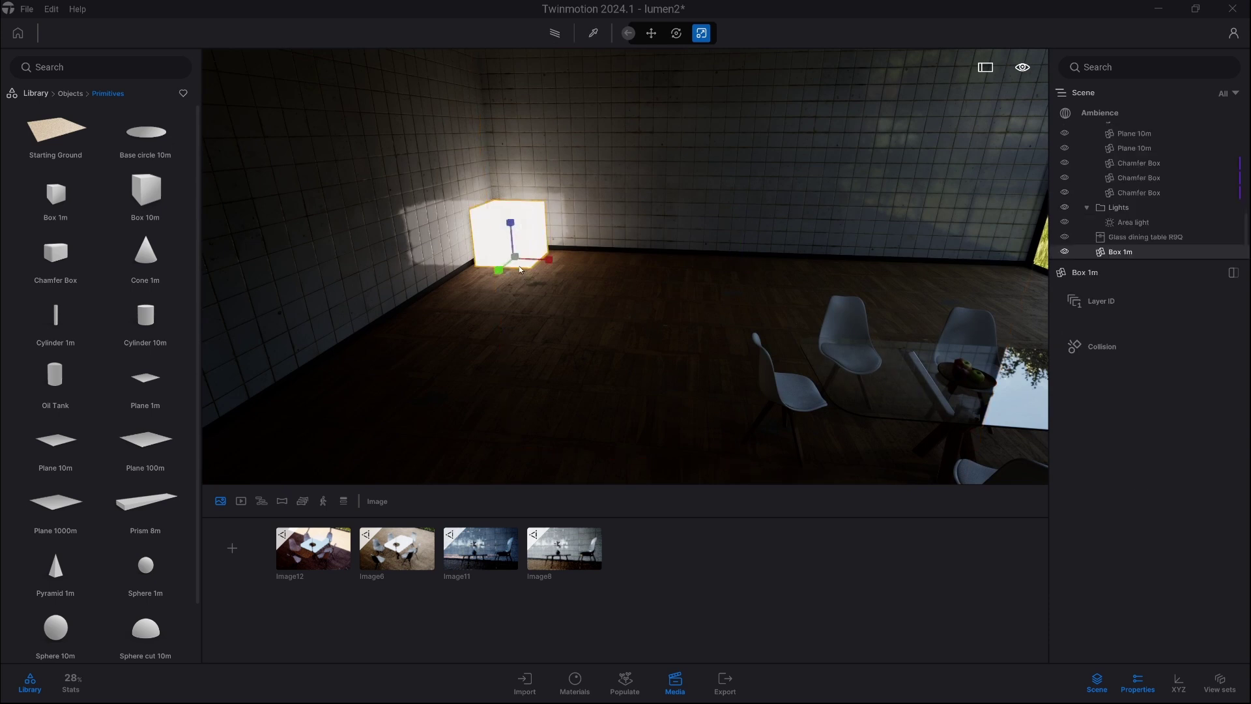
left_click_drag(516, 258, 517, 261)
key("Return")
key("Escape")
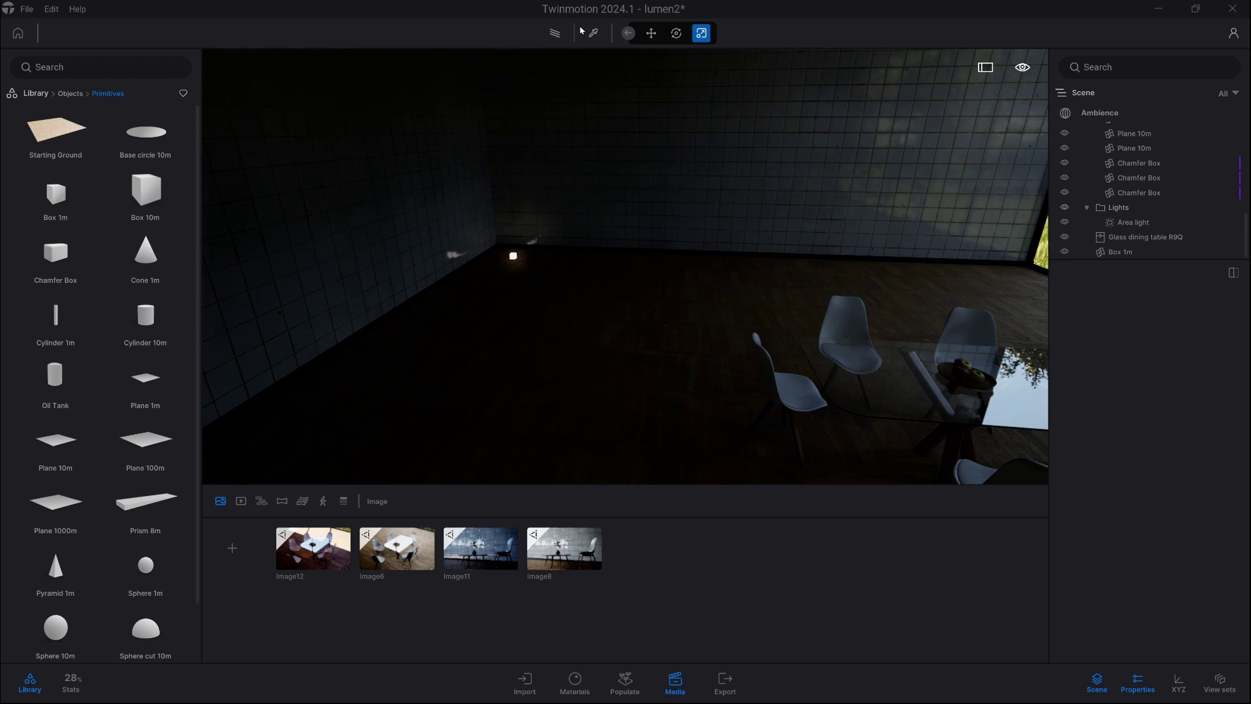
Pick the small cube's material and set its emissive intensity to 100 nit.
left_click(593, 33)
left_click(514, 254)
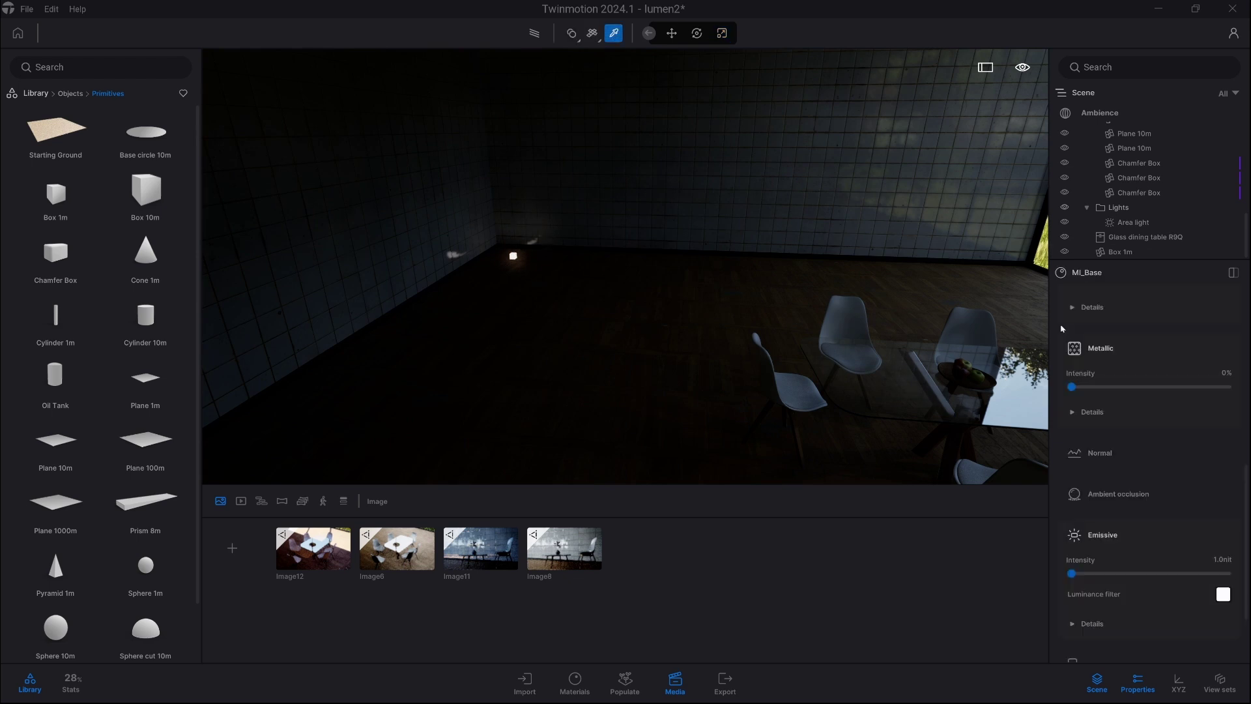
left_click(1225, 560)
type("100")
key("Return")
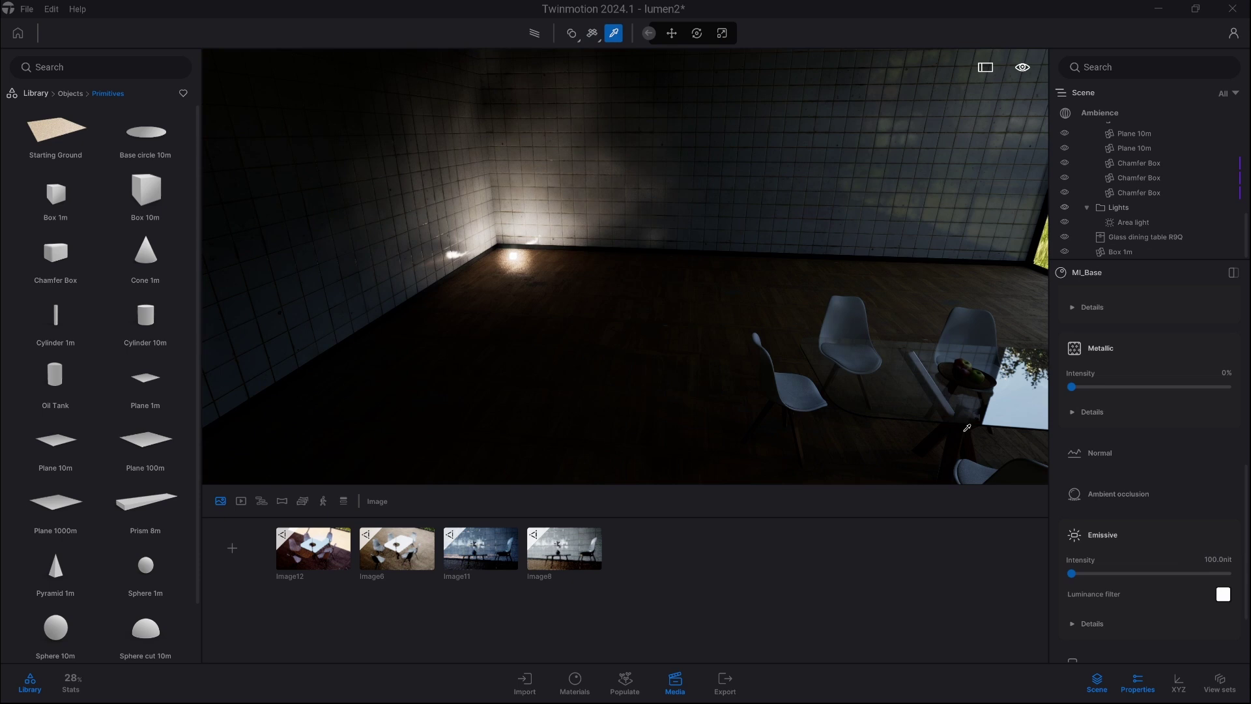
Examine the small cube's light close up in the corner and around the table, checking with its visibility toggle.
key("Escape")
right_click_drag(734, 321, 394, 248)
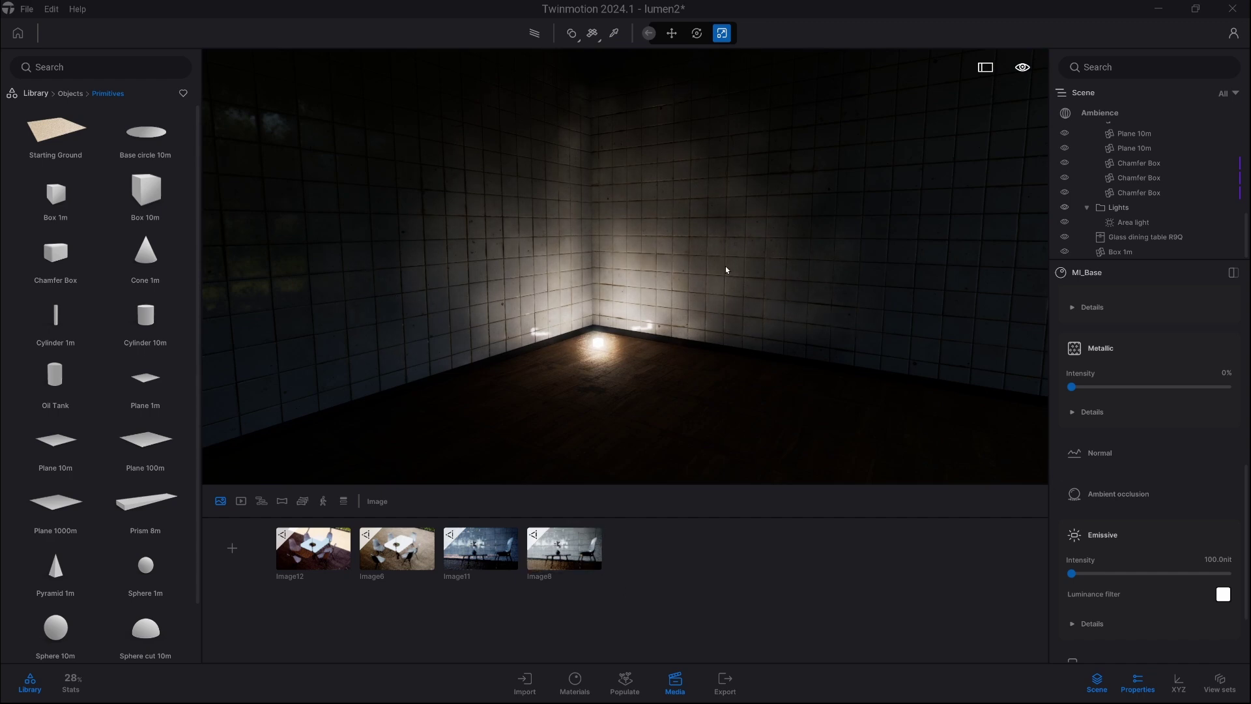
right_click_drag(682, 336, 1046, 385)
key("s")
key("w")
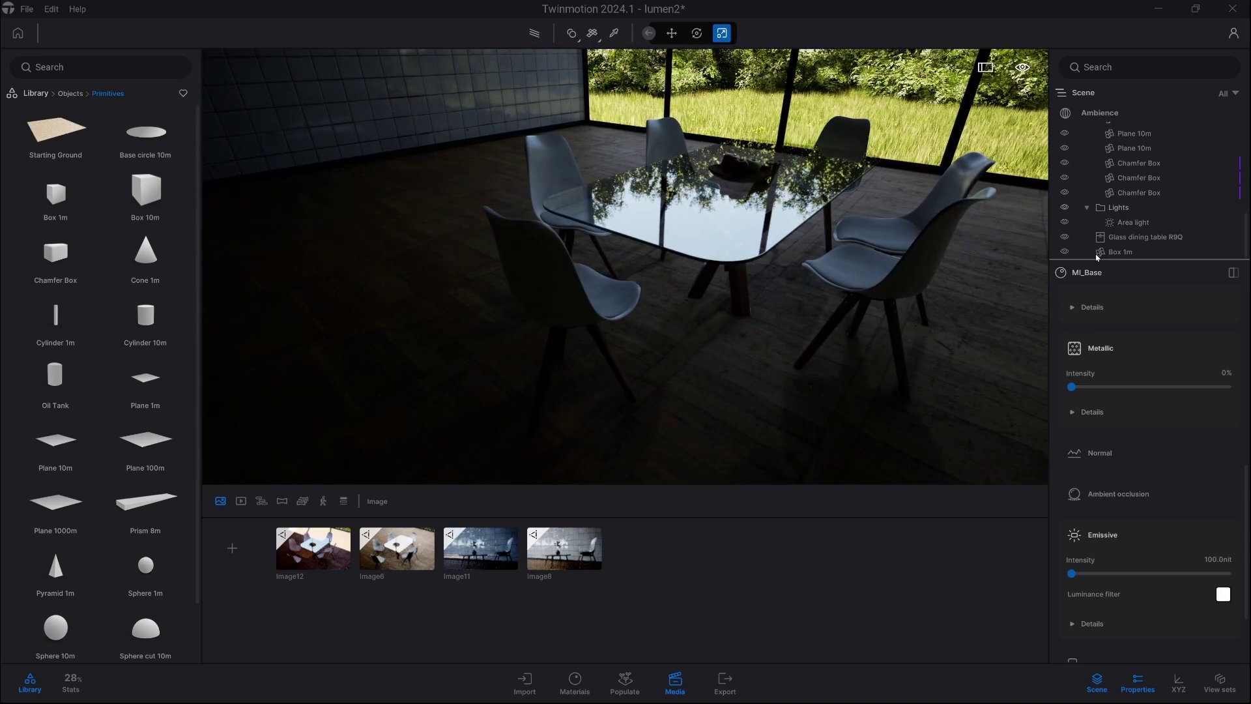
left_click(1065, 252)
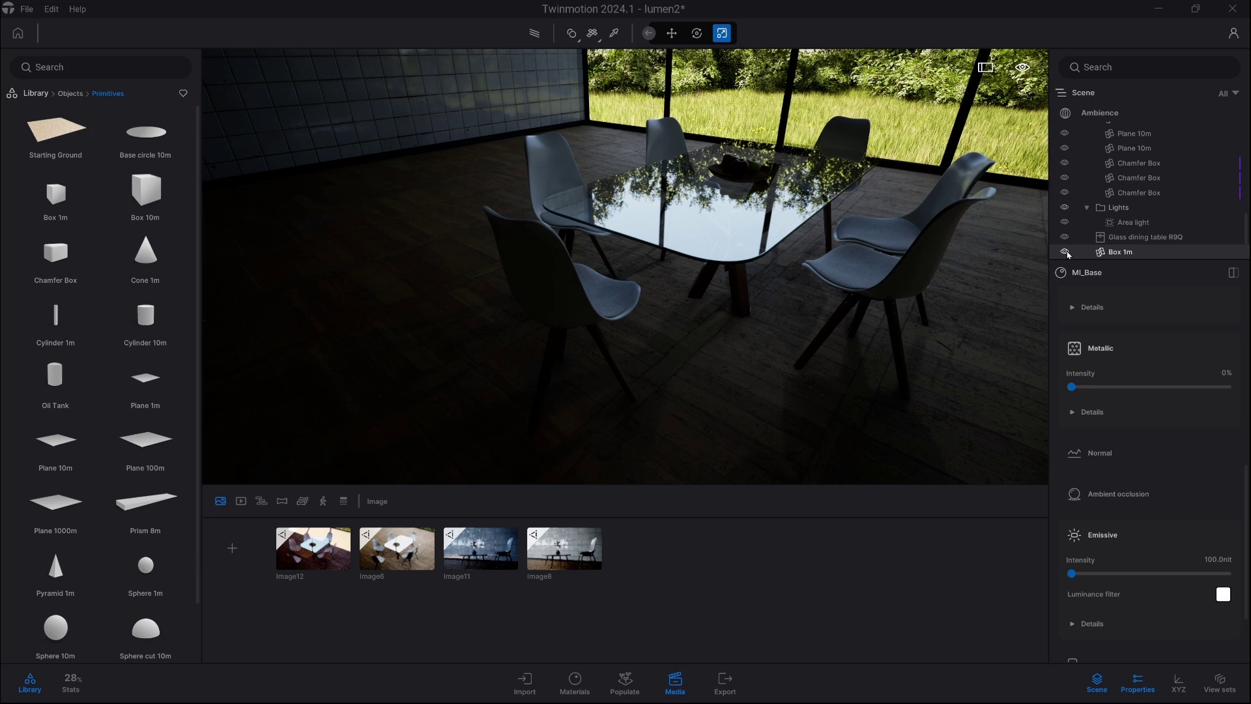
Delete the small emissive Box 1m from the scene.
right_click_drag(771, 225, 528, 202)
key("s")
left_click(1126, 252)
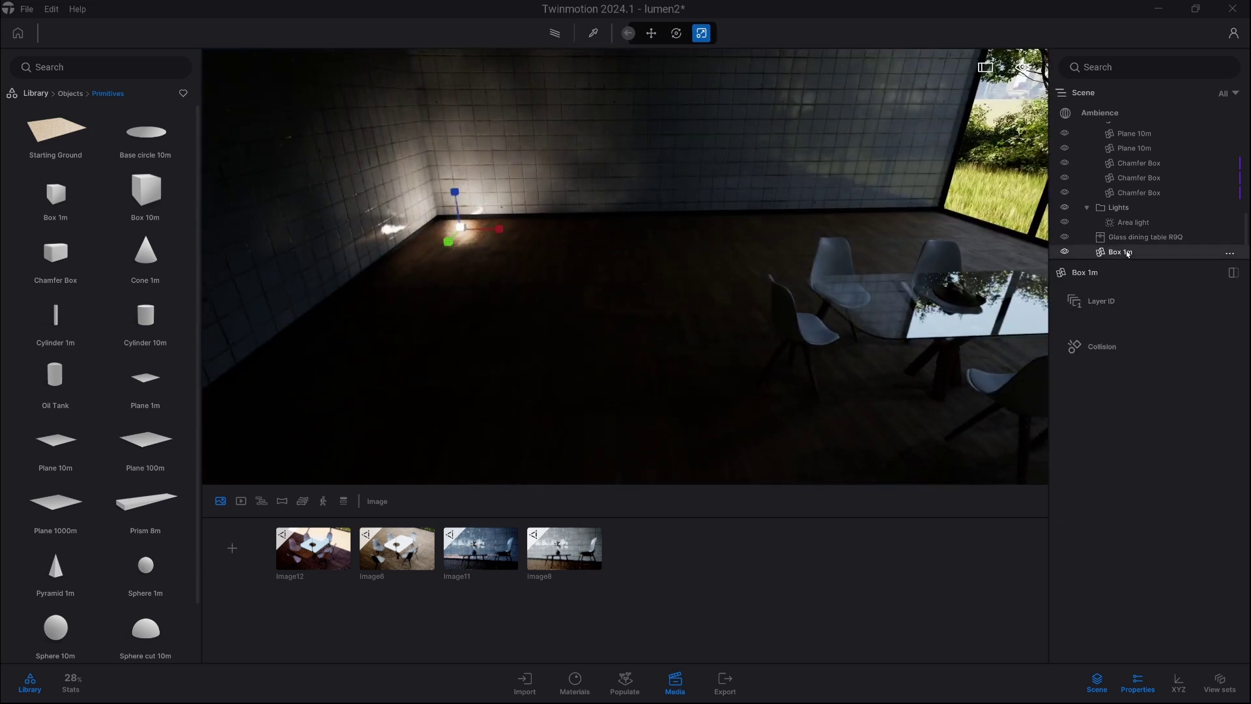
key("Delete")
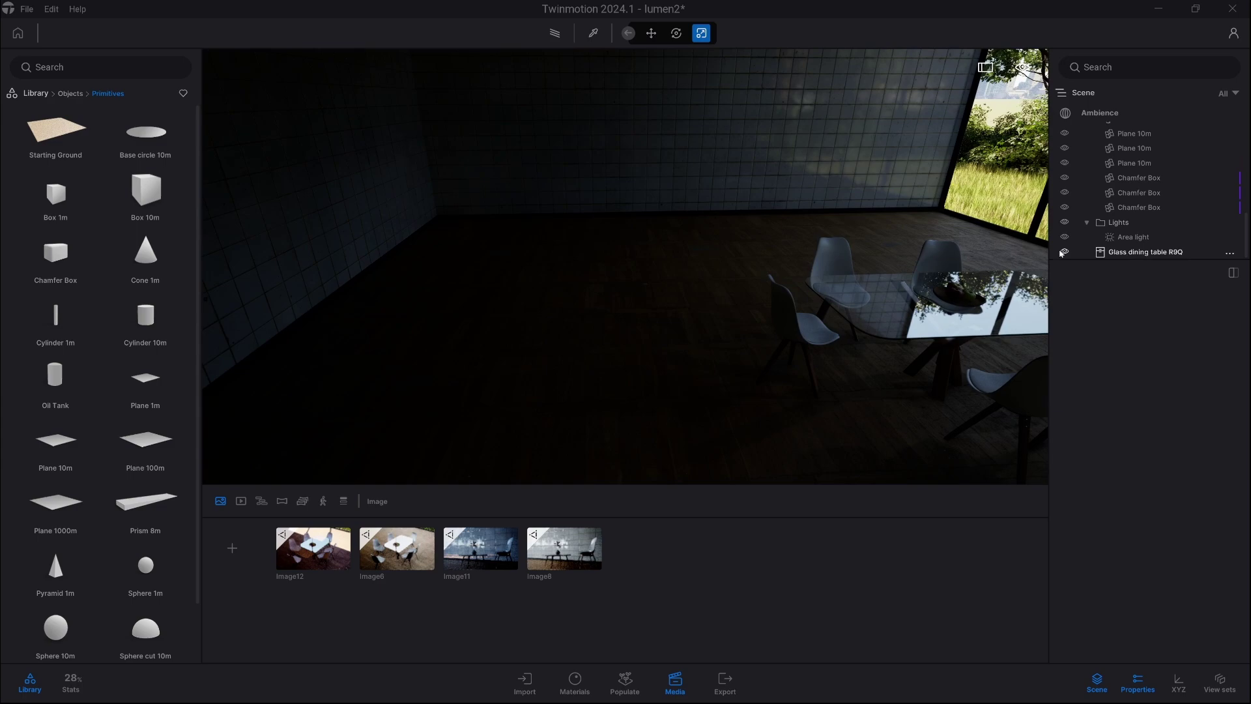
Open the saved image Image12 and reframe the view to show the sunlit floor and windows.
key("s")
right_click_drag(521, 273, 801, 306)
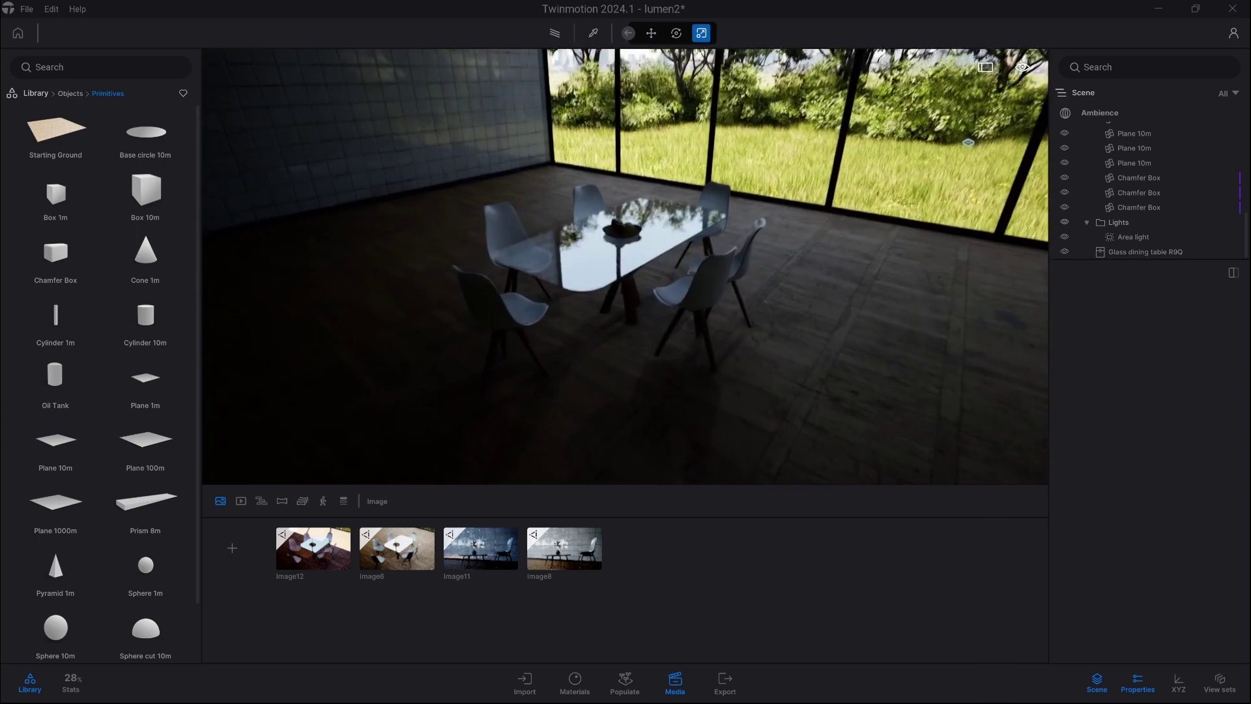
left_click(321, 565)
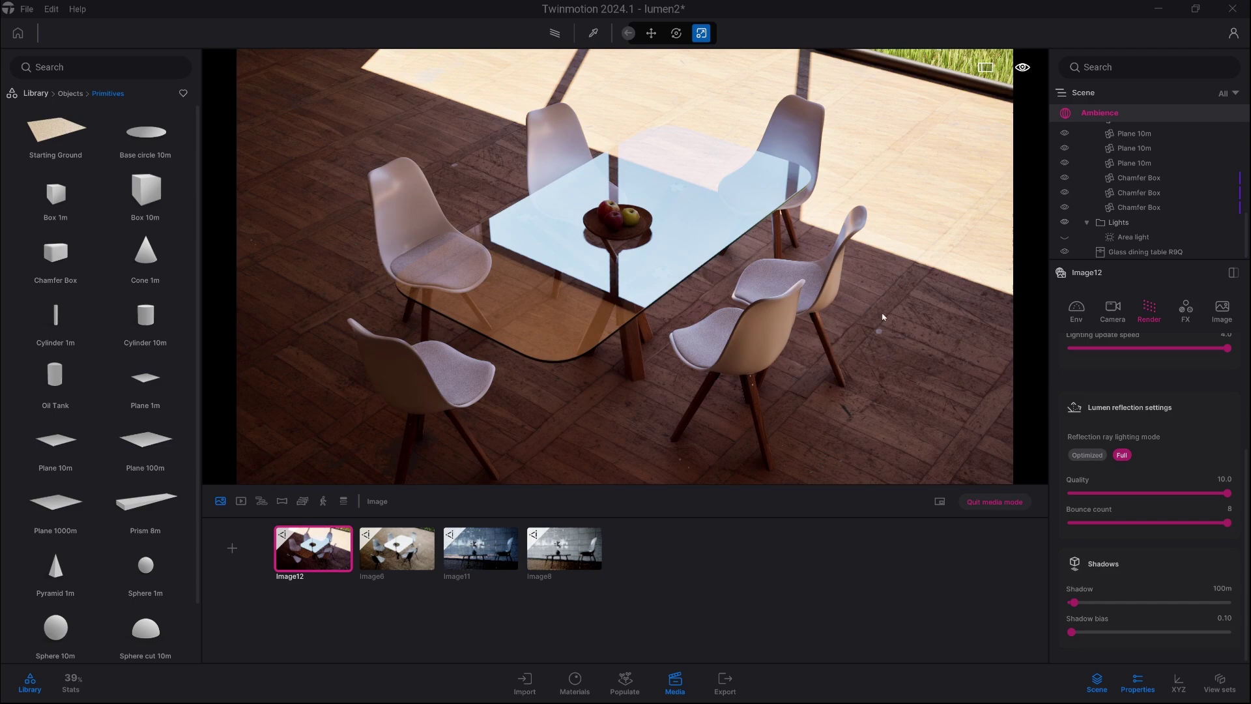
key("s")
right_click_drag(884, 317, 877, 274)
Set Image12's sun north offset to 81° and return to its saved camera view.
left_click(1072, 307)
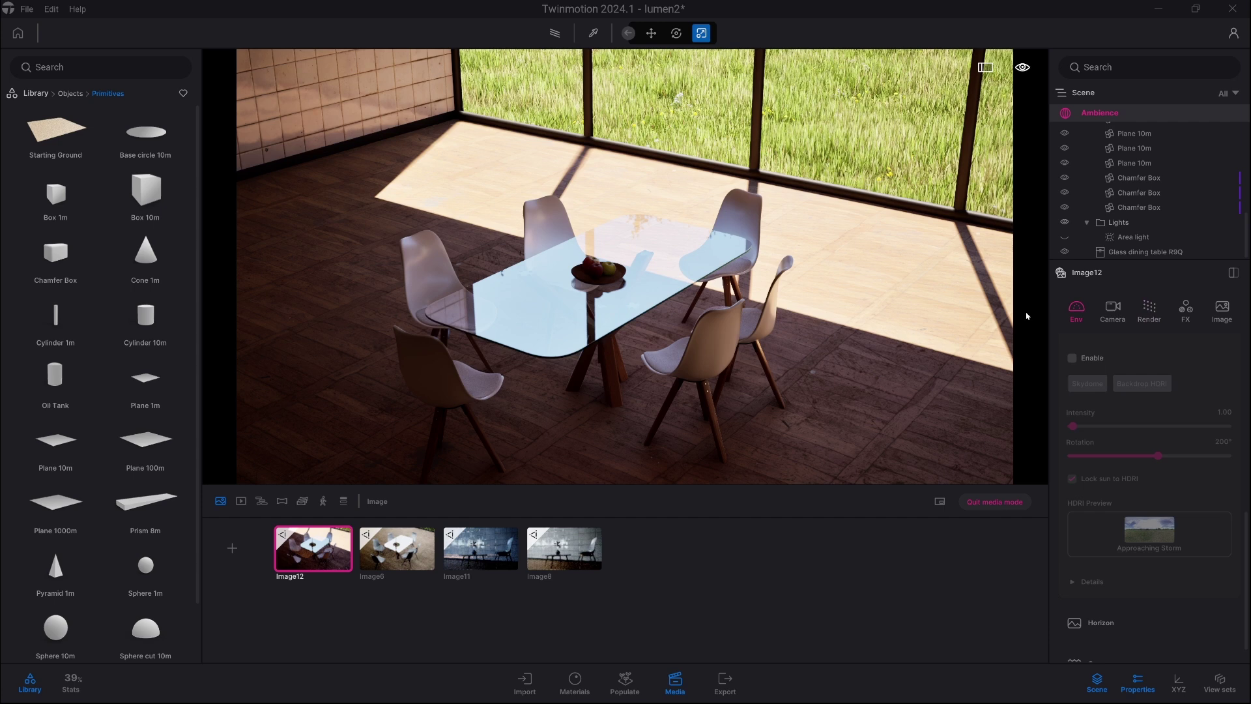
scroll(1152, 549, "up", 10)
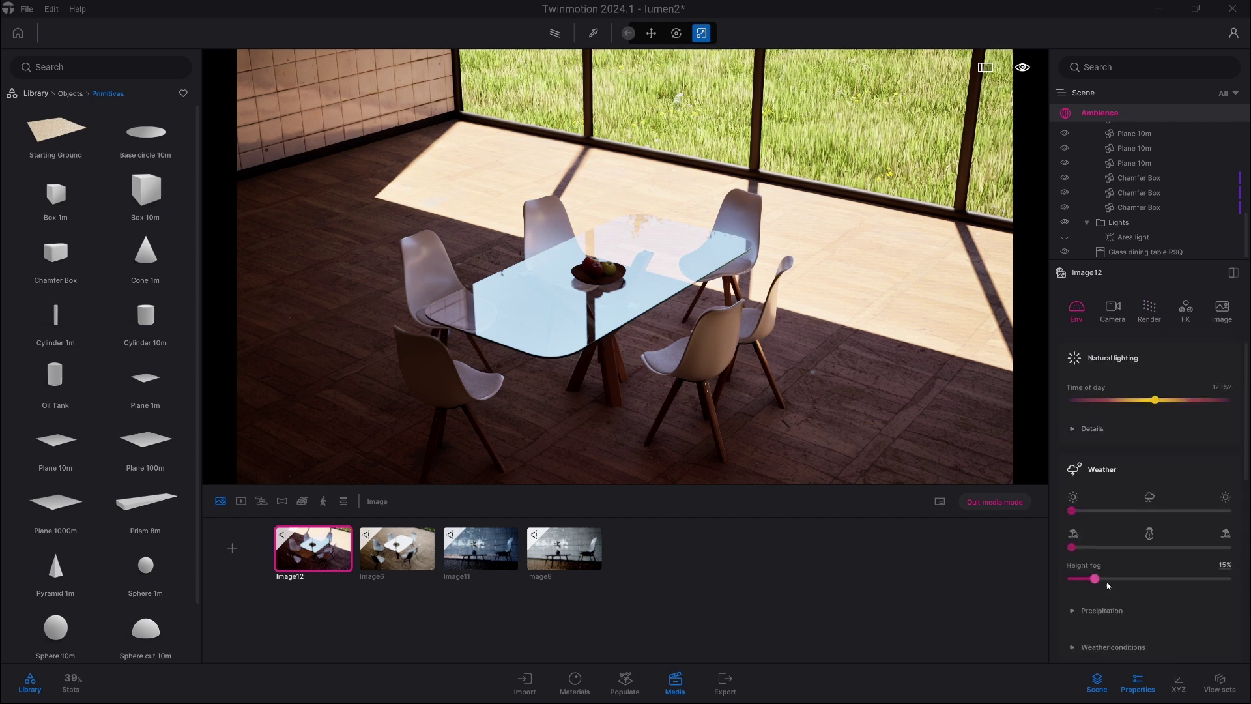
scroll(1108, 585, "down", 3)
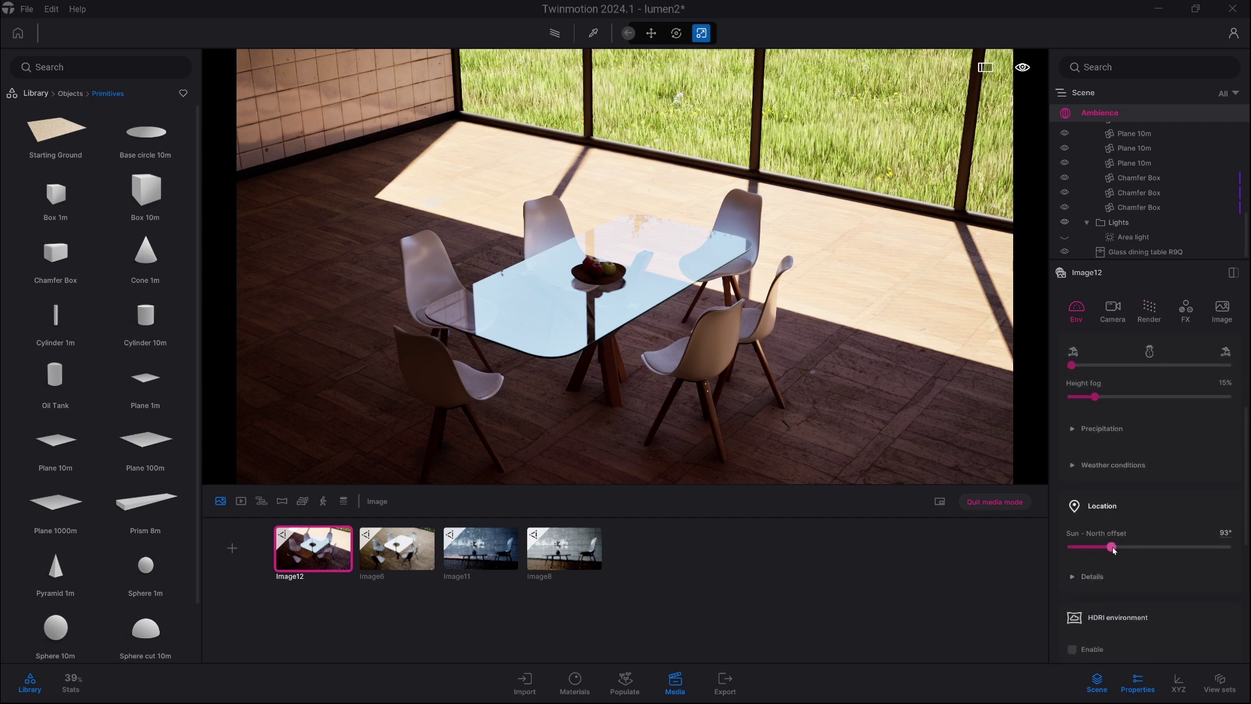
mouse_move(1111, 547)
left_mouse_down()
mouse_move(1083, 546)
mouse_move(1106, 546)
left_mouse_up()
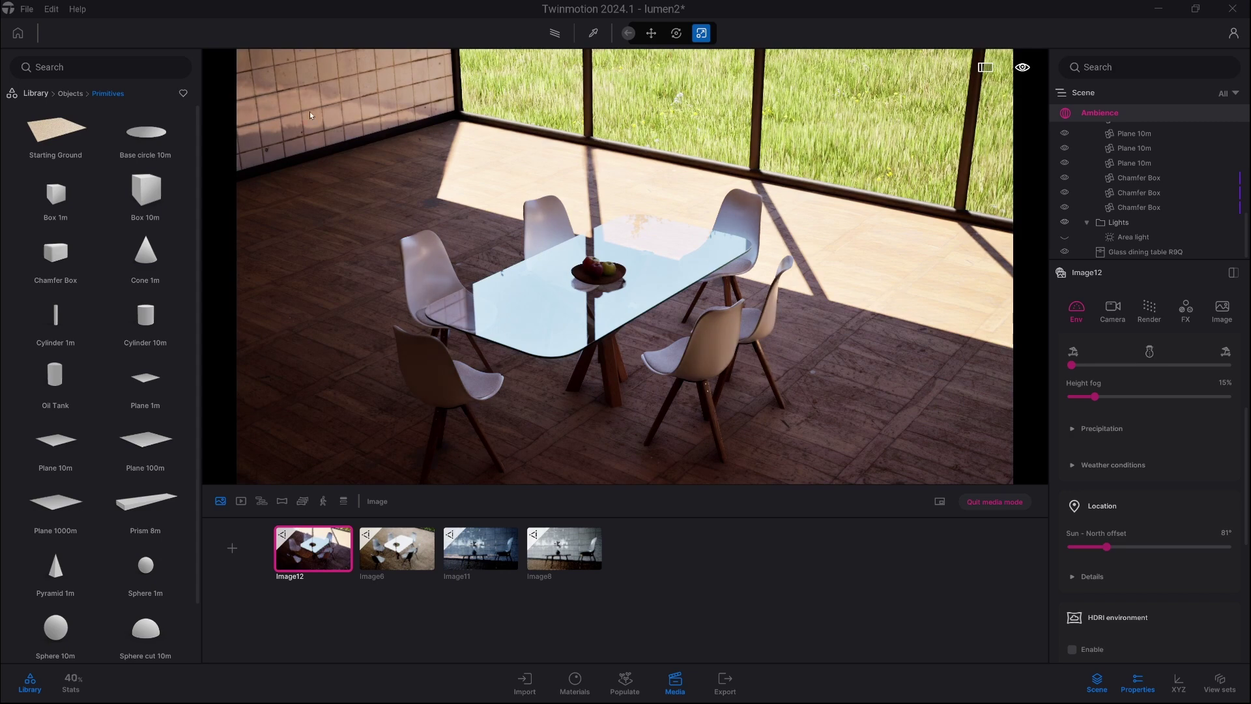
mouse_move(613, 327)
middle_mouse_down("shift")
mouse_move(560, 306)
mouse_move(508, 323)
mouse_move(540, 322)
mouse_move(521, 336)
mouse_move(417, 320)
mouse_move(652, 325)
mouse_move(614, 327)
middle_mouse_up("shift")
left_click(279, 567)
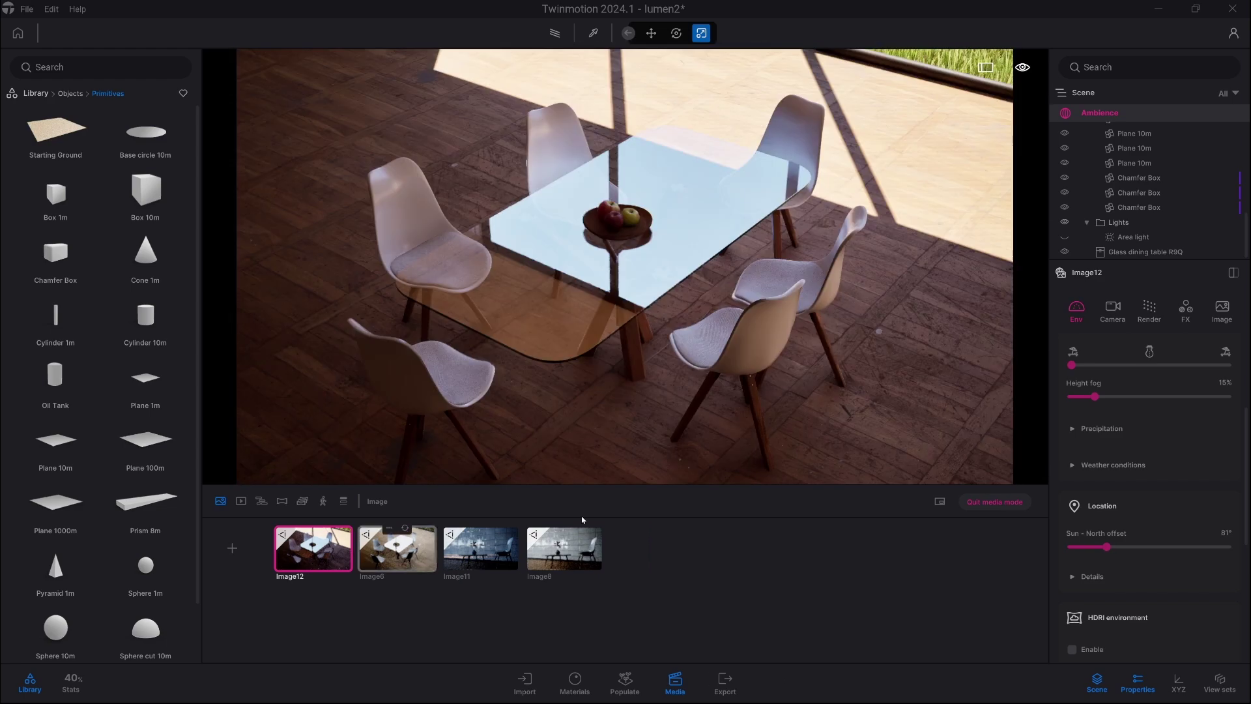
Open Image12's local exposure settings, lower the highlight reduction to 0, and return it to 1.00.
scroll(1108, 391, "down", 1)
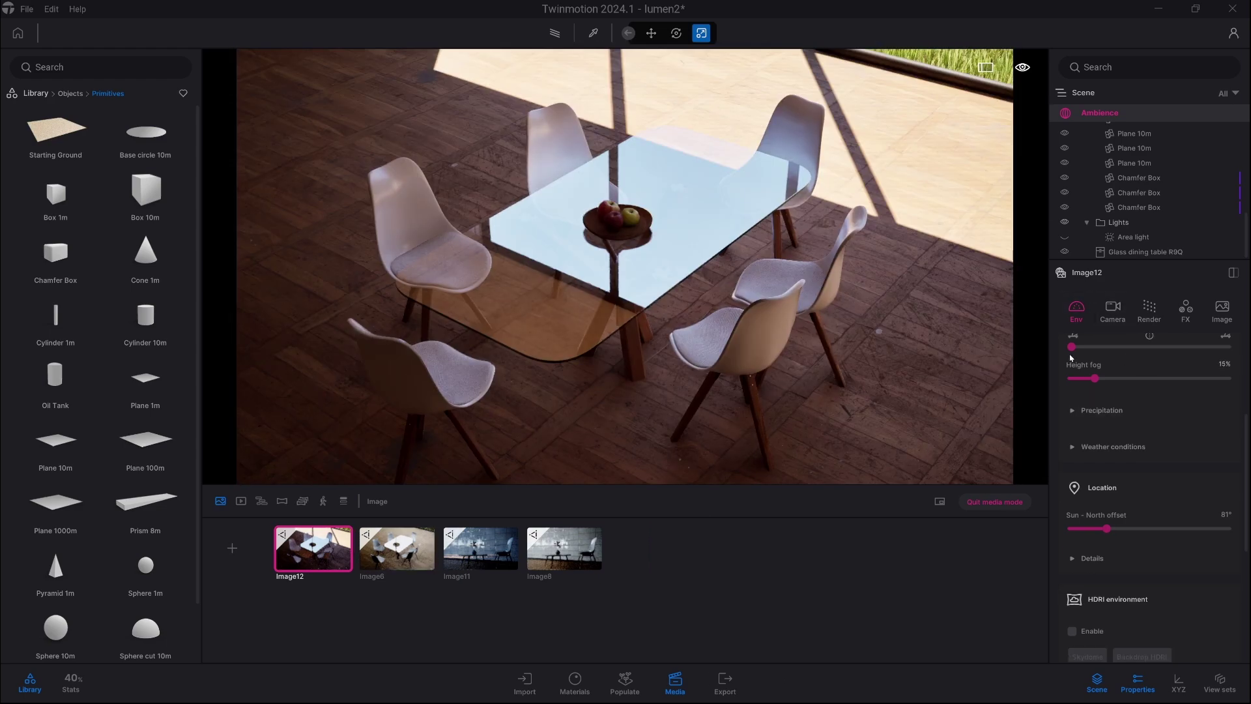
left_click(1112, 313)
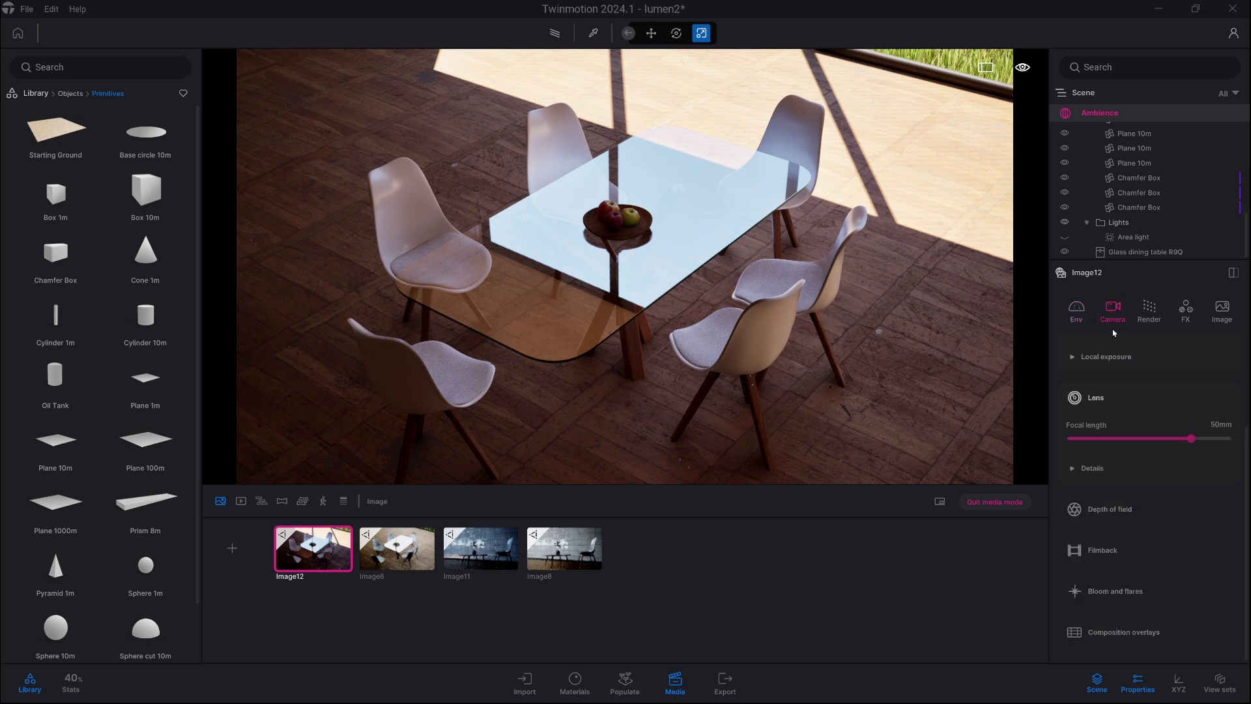
scroll(1111, 423, "up", 3)
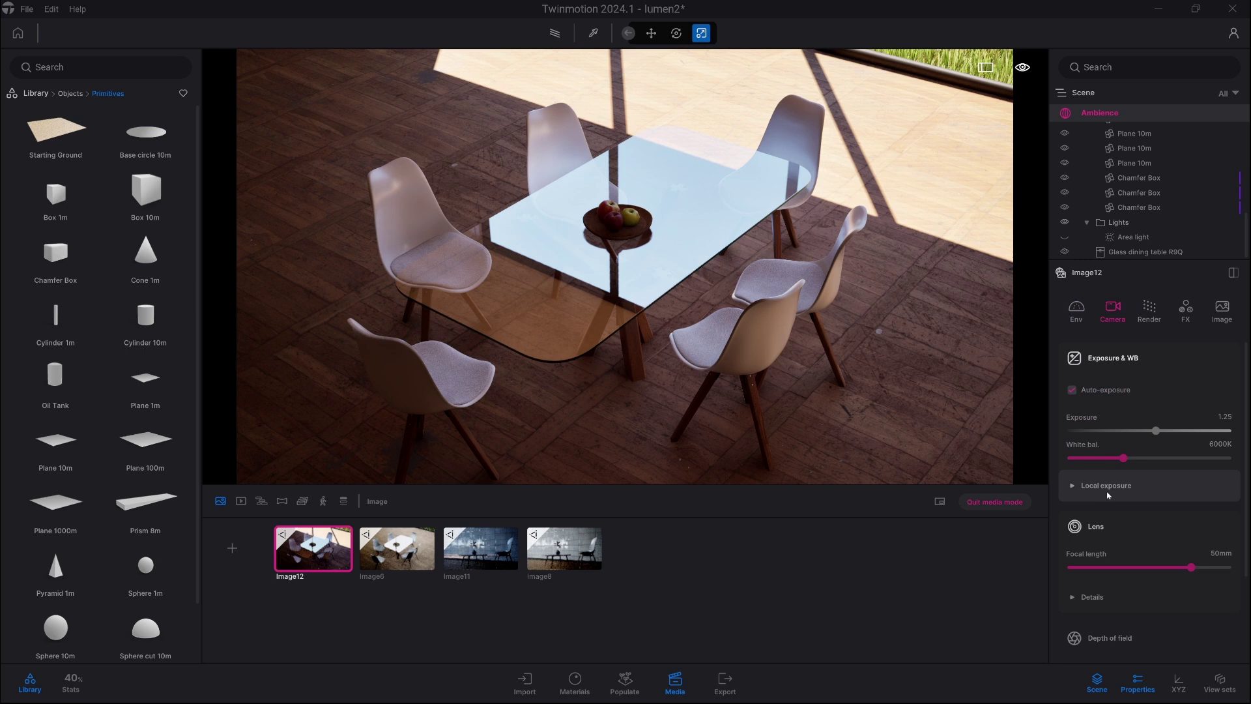
left_click(1117, 489)
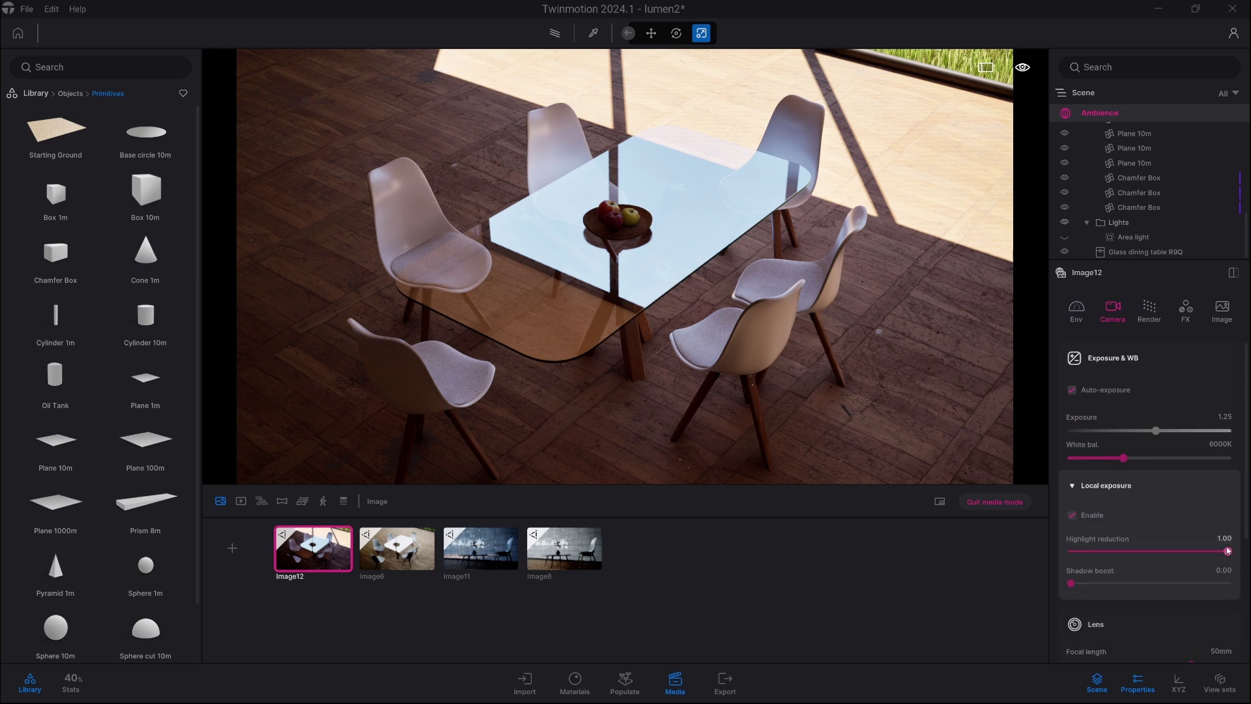
left_click_drag(1228, 552, 1070, 551)
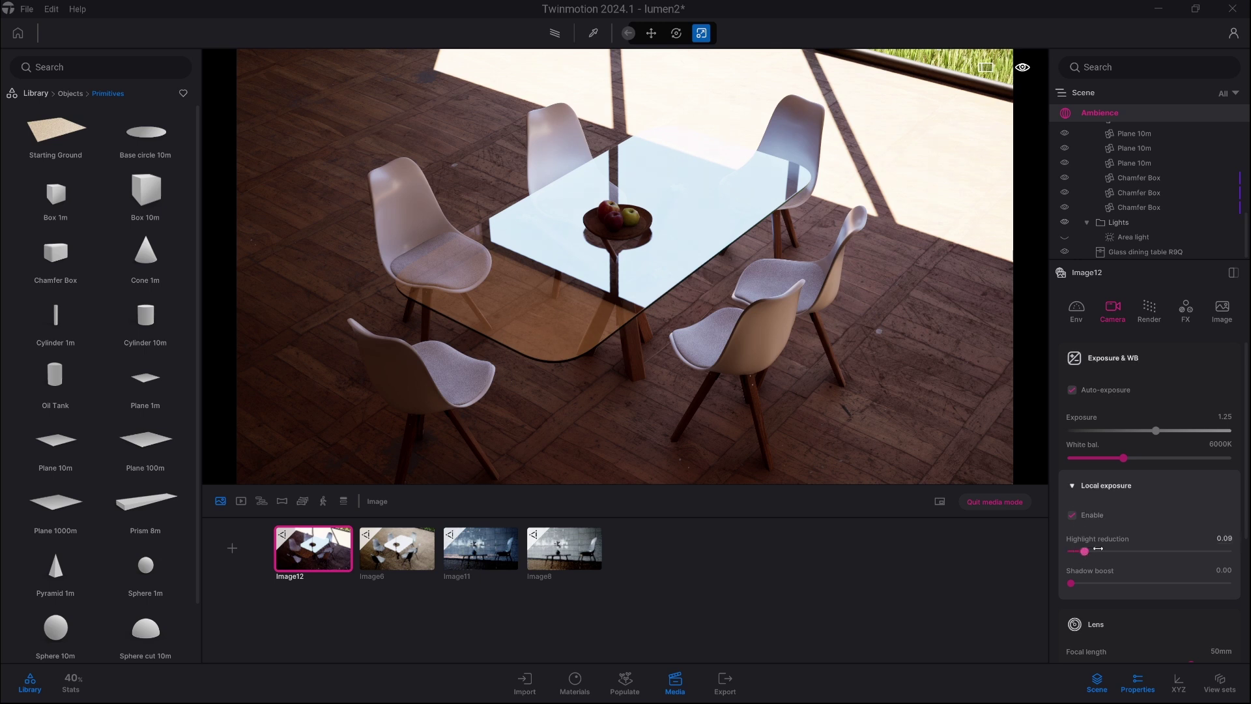
left_click_drag(1098, 548, 1228, 551)
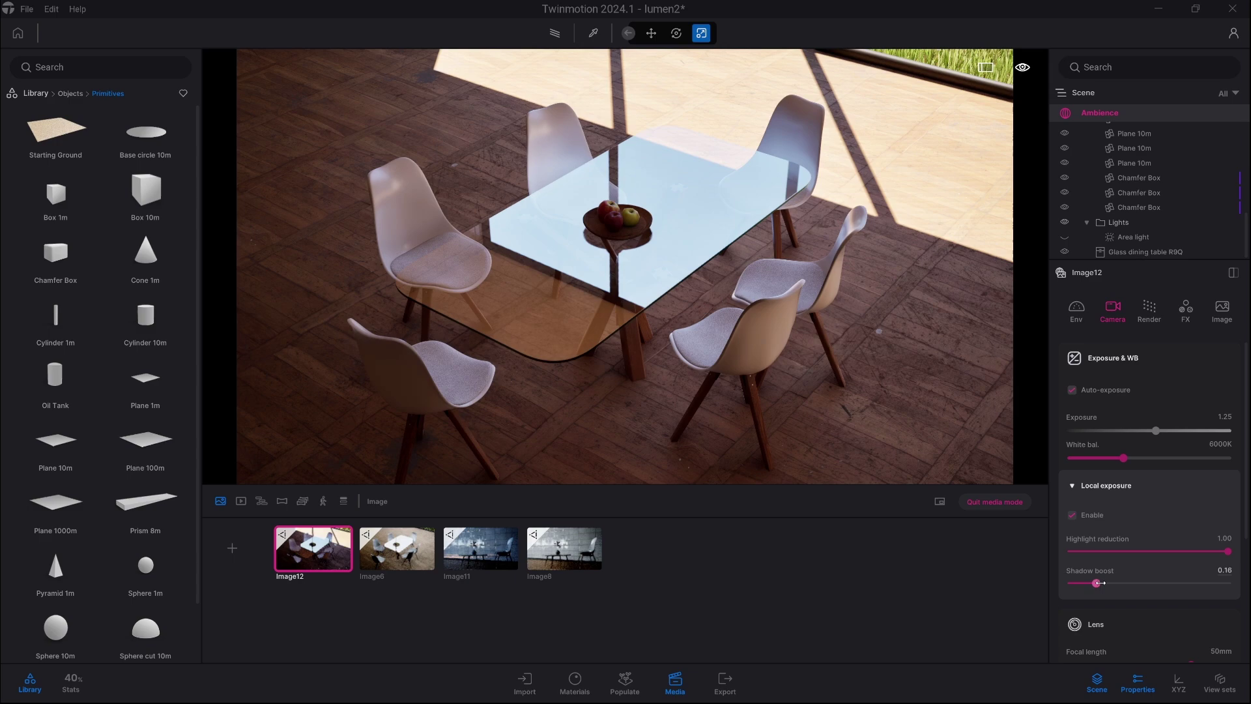
Try a shadow boost of 1.00 on Image12, look around the table and floor, and reset the boost to 0.00.
left_click_drag(1101, 583, 1216, 579)
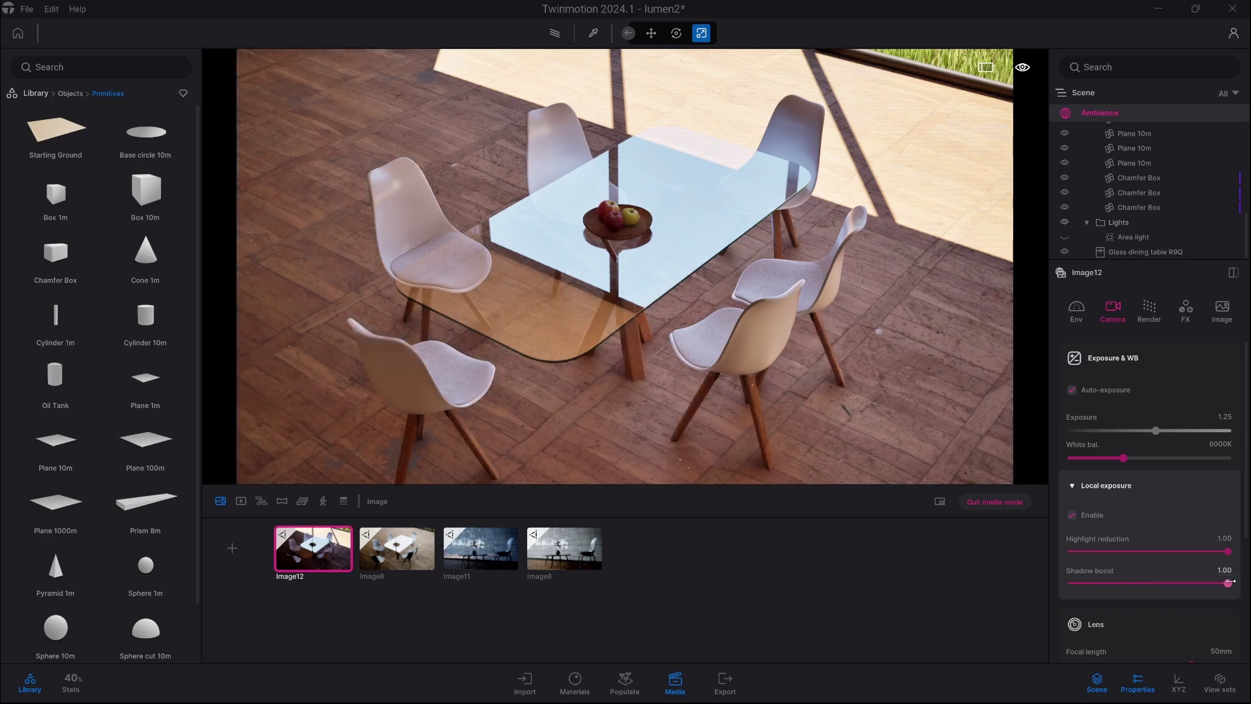
key("d")
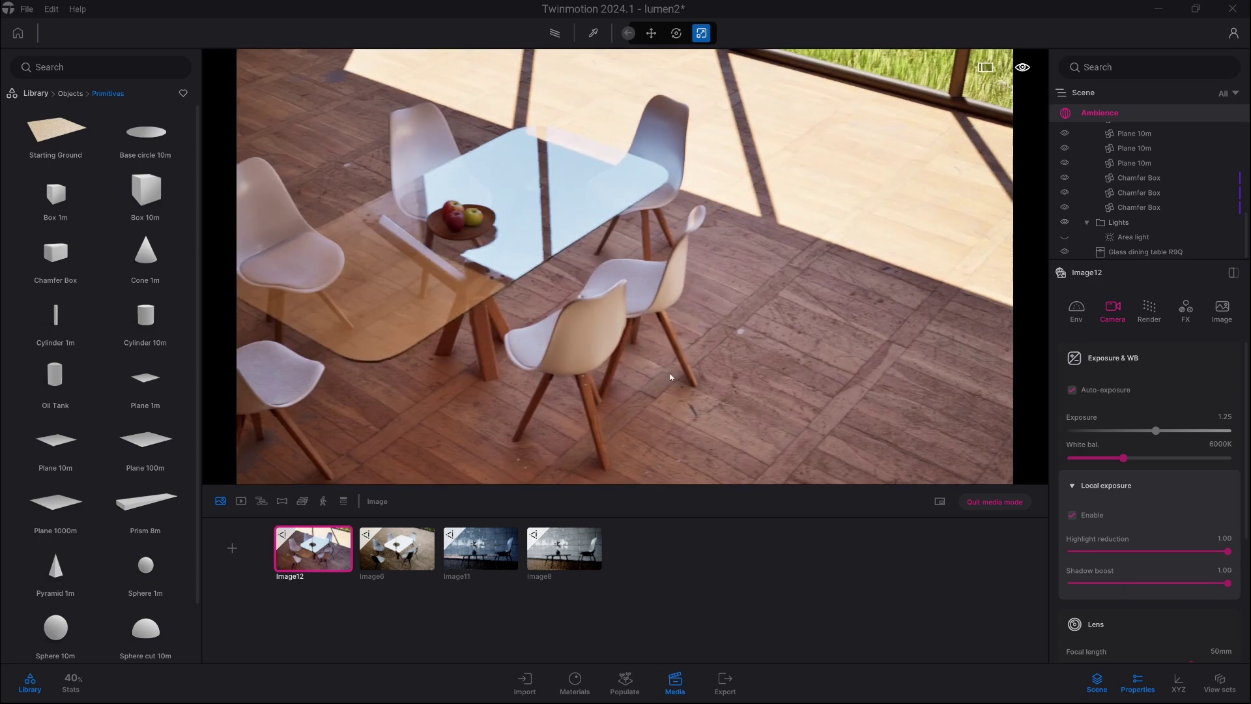
right_click_drag(670, 377, 576, 349)
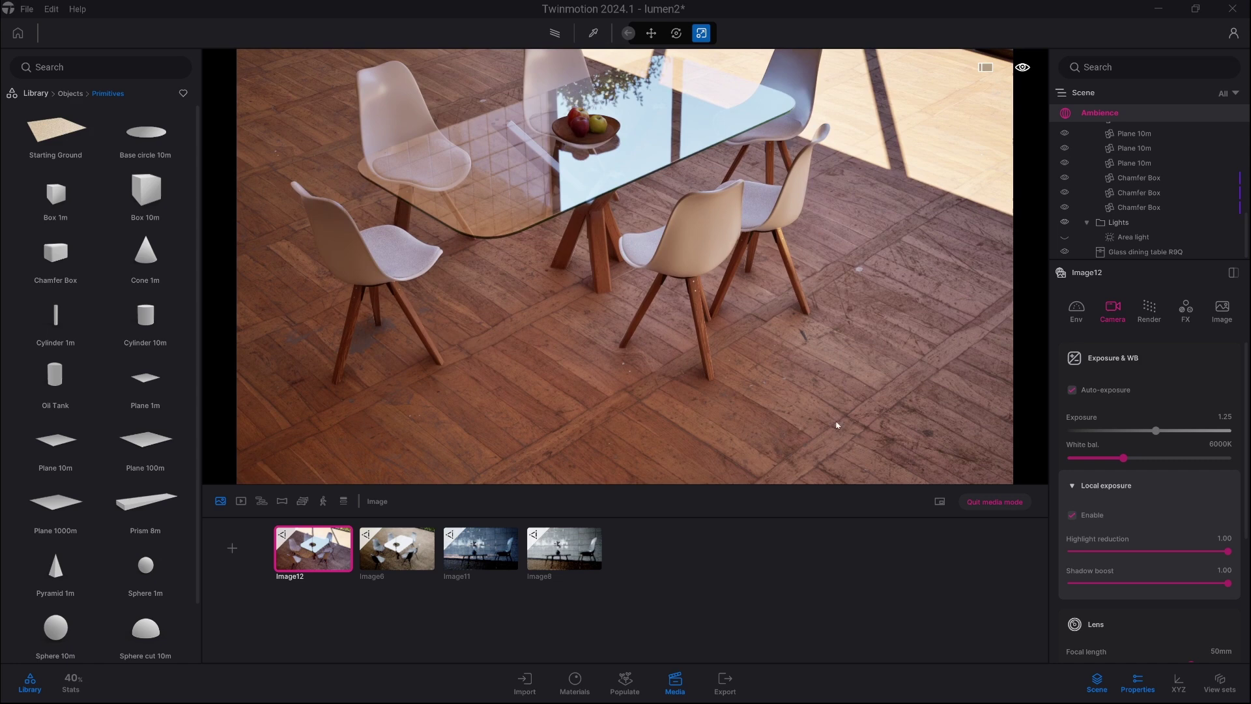
left_click_drag(1227, 582, 1070, 583)
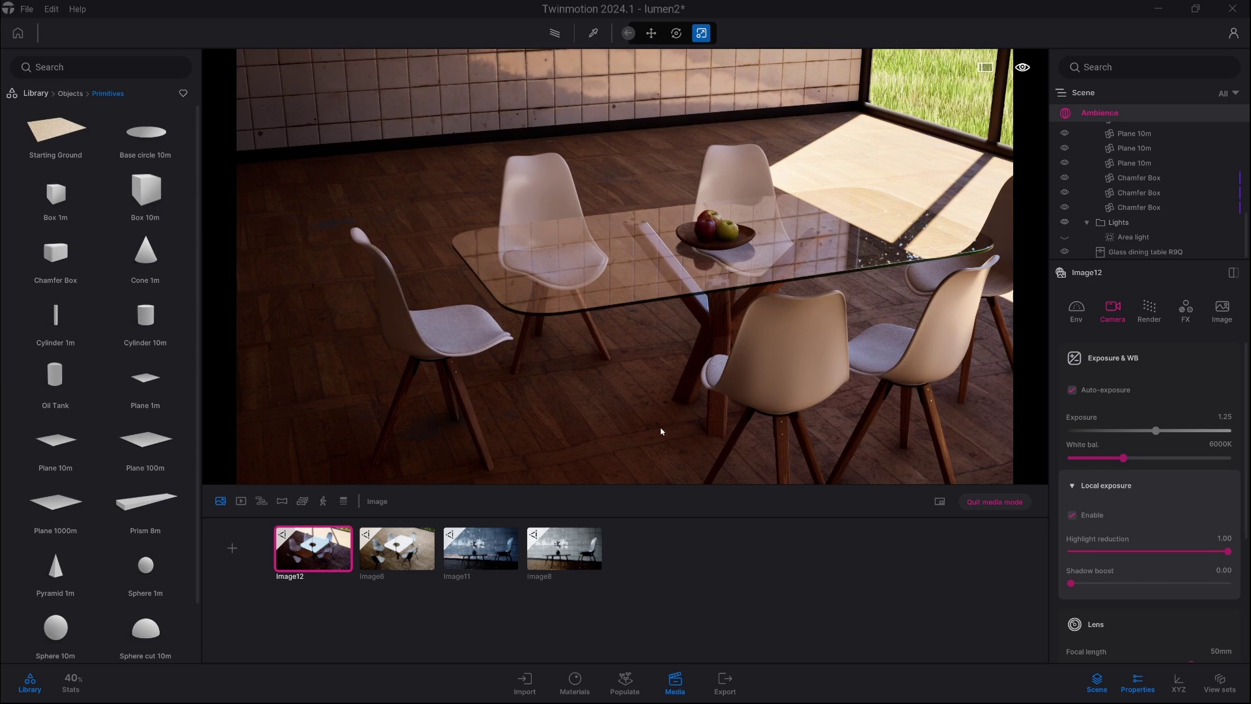
left_click_drag(1070, 583, 994, 580)
right_click_drag(475, 272, 489, 280)
Try a slightly shorter lens focal length on Image12 and set it back to 50 mm.
scroll(1150, 592, "down", 2)
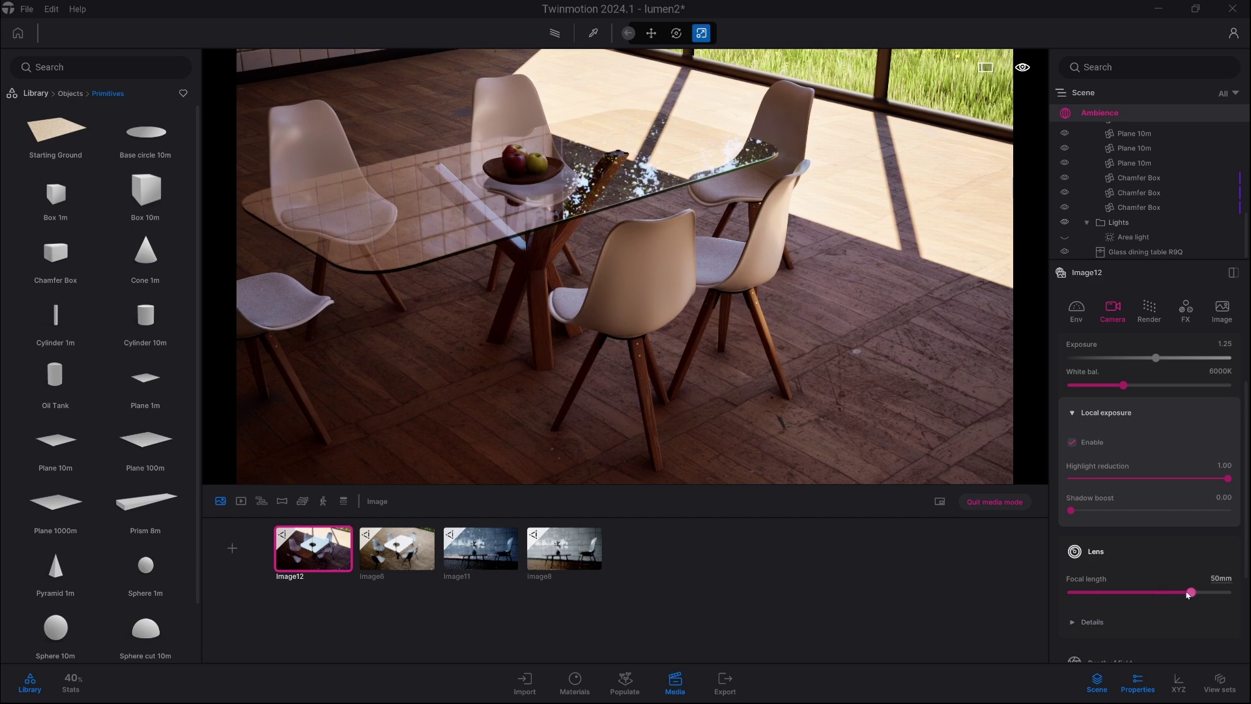
left_click_drag(1194, 597, 1185, 595)
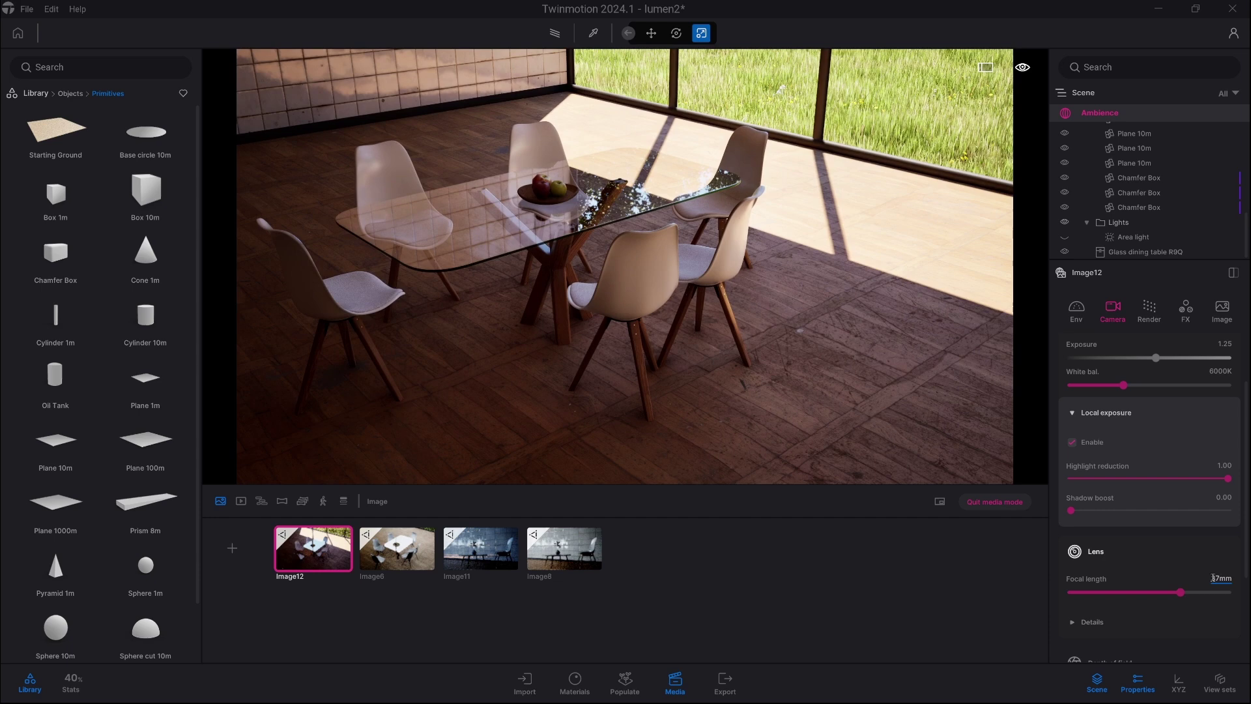
left_click(1213, 578)
type("50")
key("Return")
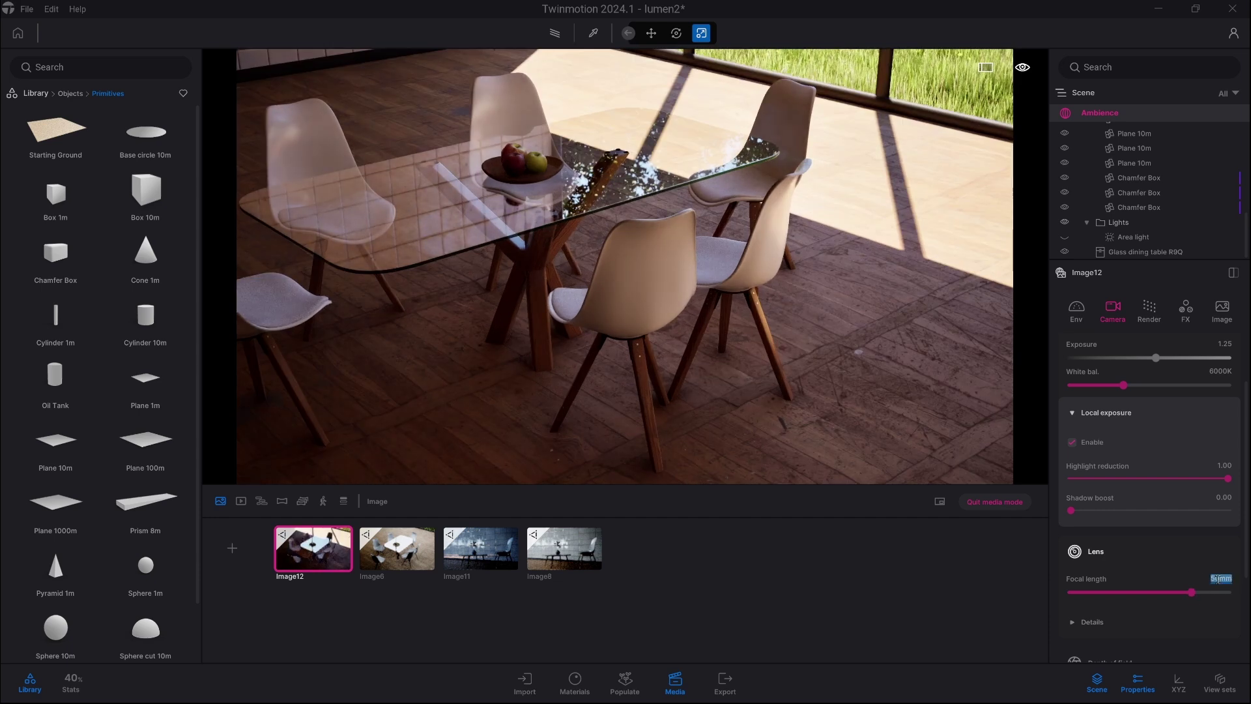
Try an 18 mm focal length with a closer view of the table, then restore 50 mm and pull the camera back.
type("18")
key("Return")
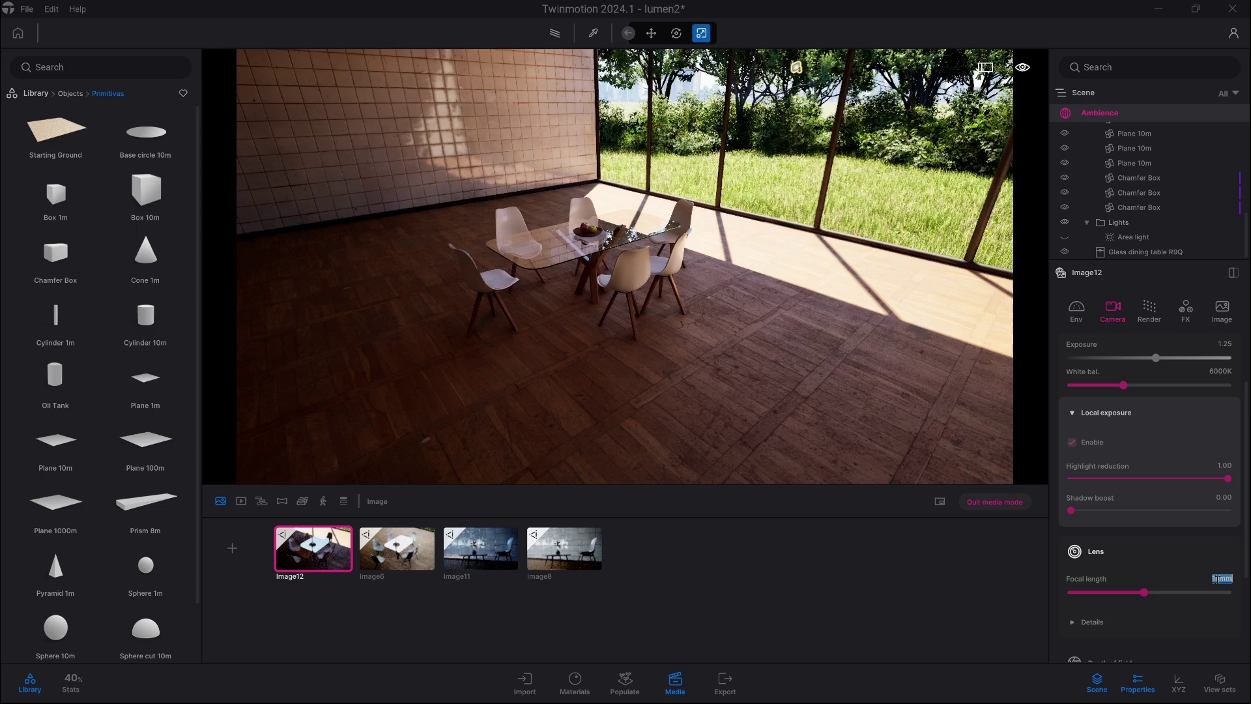
right_click_drag(688, 323, 583, 382)
key("w")
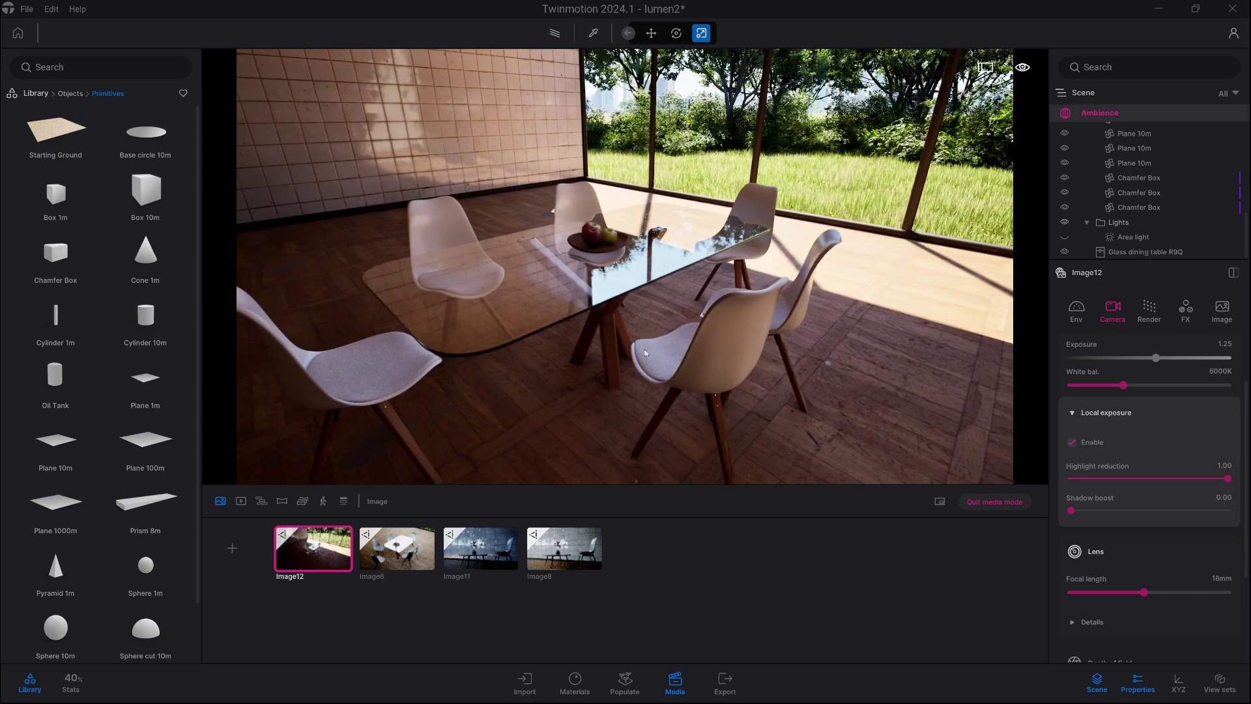
left_click(1222, 578)
type("50")
key("Return")
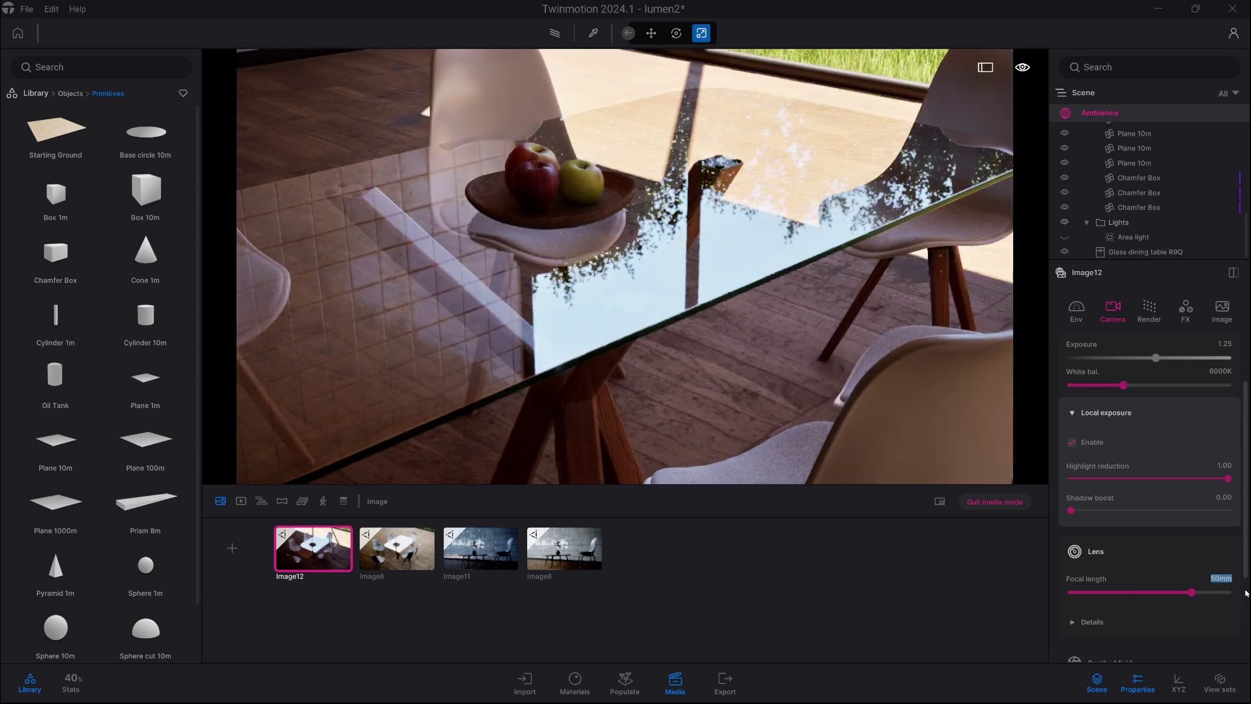
scroll(873, 334, "down", 6)
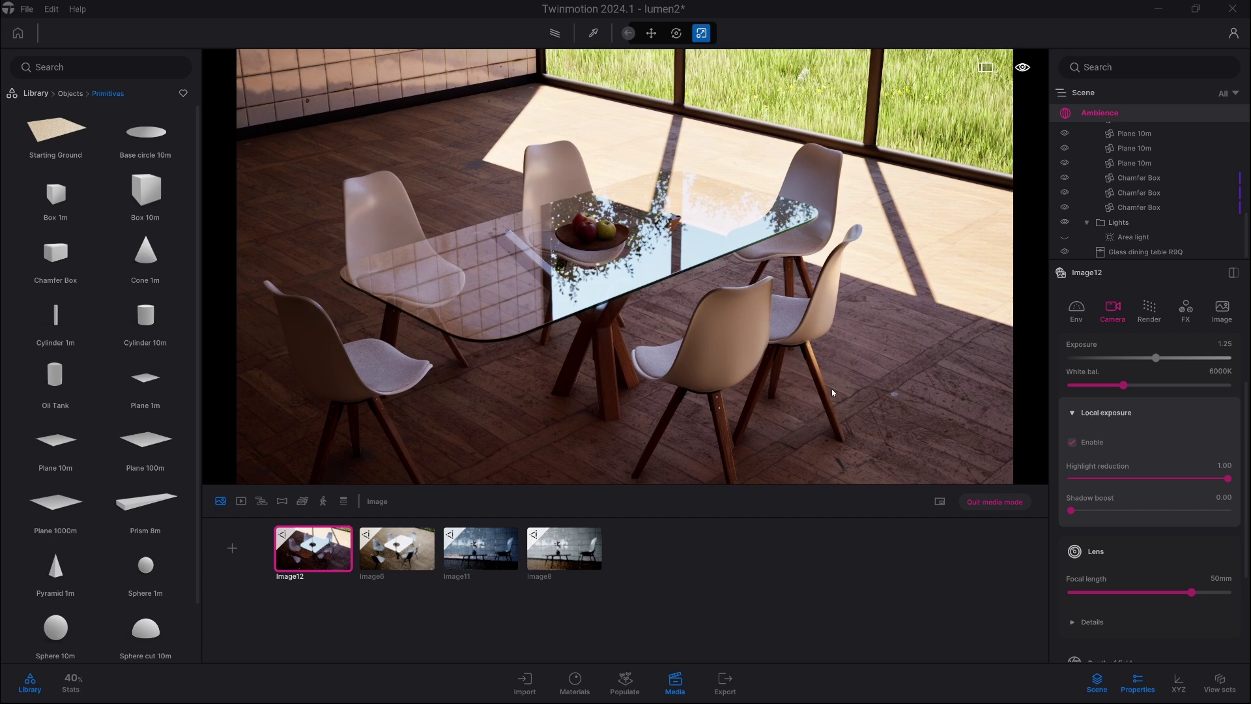
Set Image12's color grading contrast to 60% and expand the natural lighting details in its environment settings.
left_click(1185, 306)
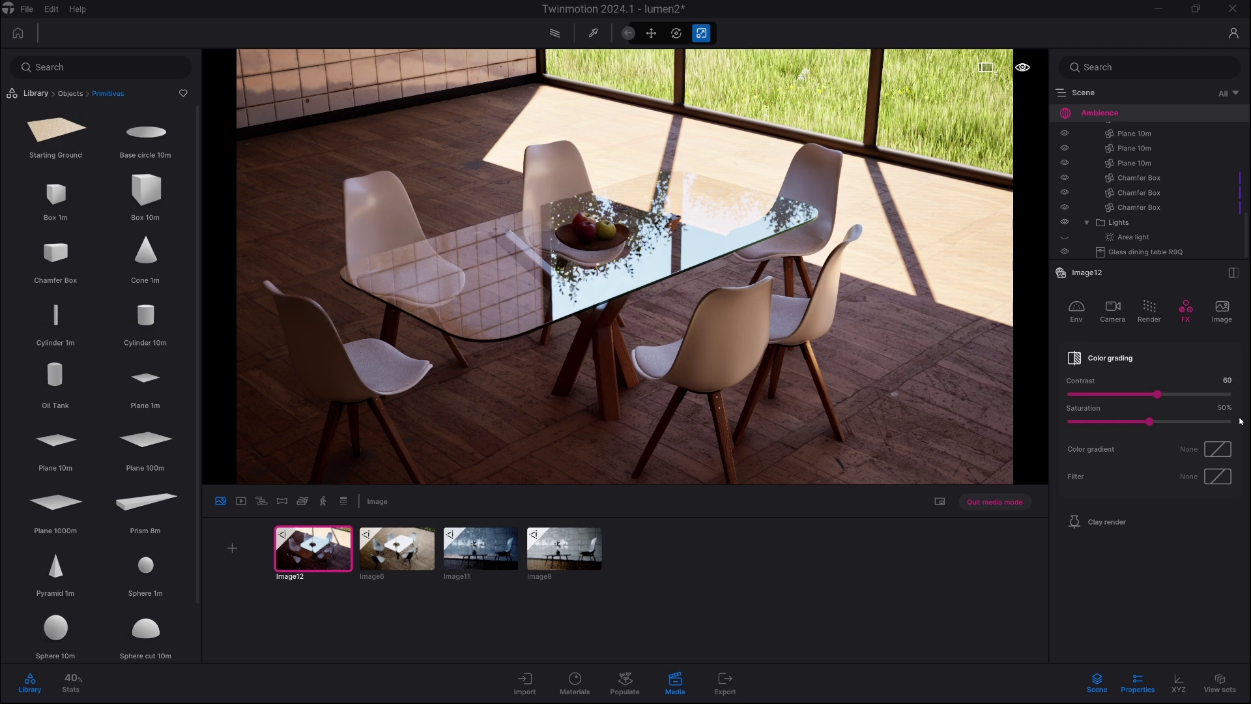
key("Return")
left_click(1076, 311)
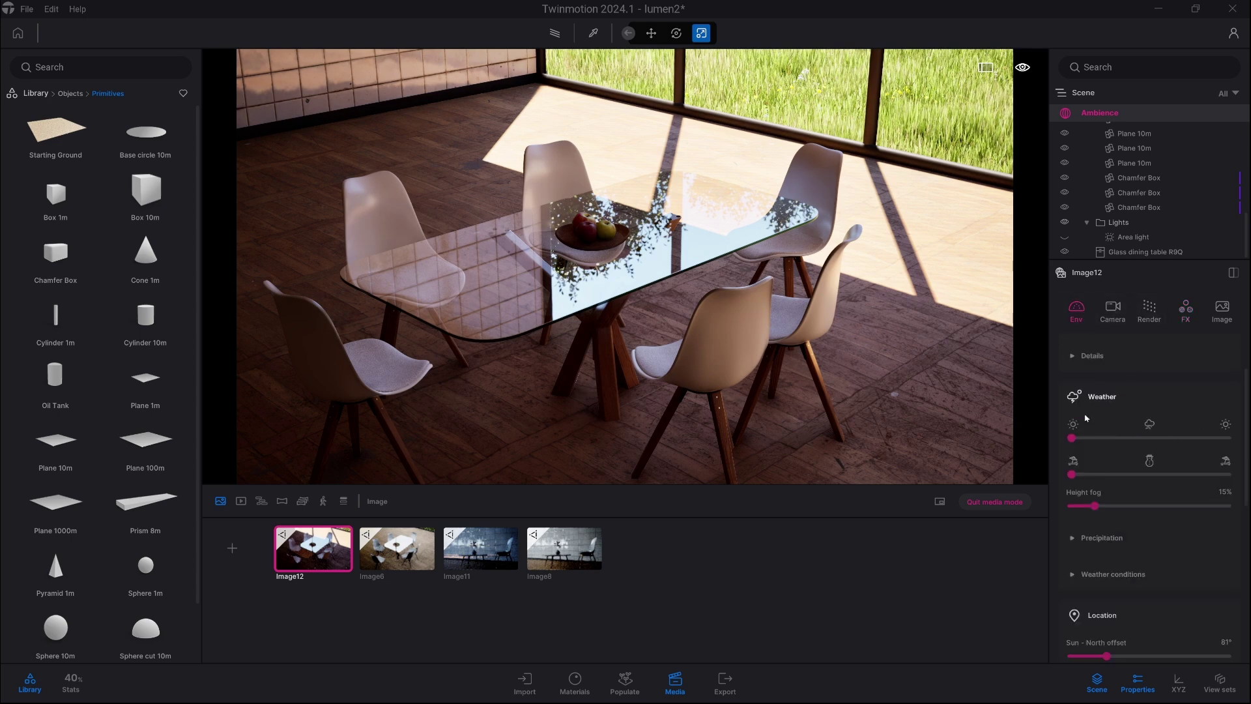
scroll(1086, 418, "up", 2)
left_click(1107, 435)
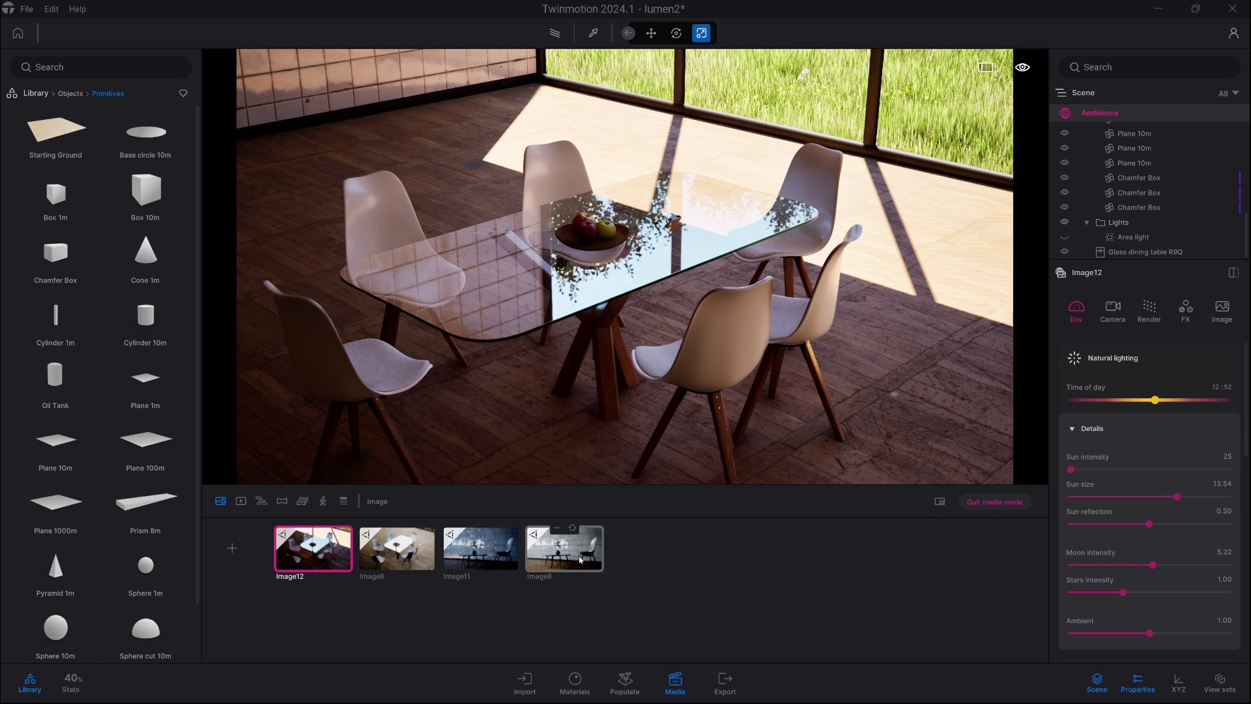
Open the saved image Image6, turn the view toward the tiled wall, and display its HDRI environment settings.
left_click(389, 562)
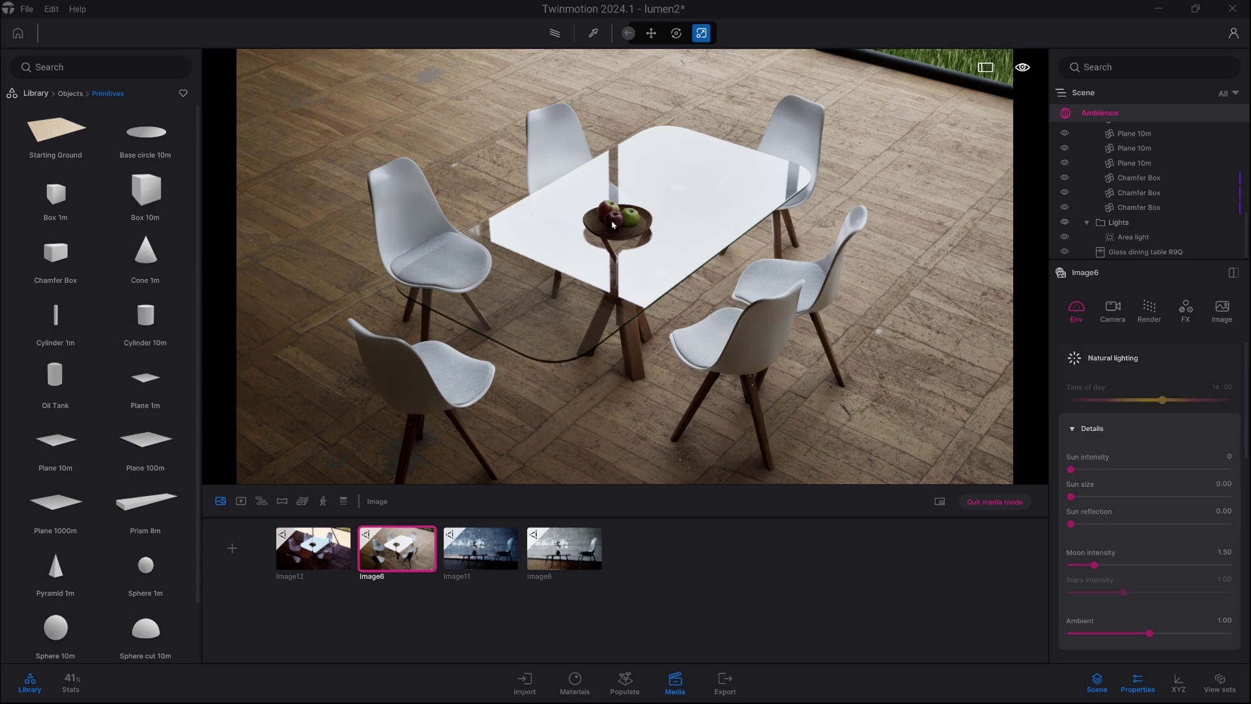
right_click_drag(625, 266, 430, 312)
scroll(1089, 459, "down", 5)
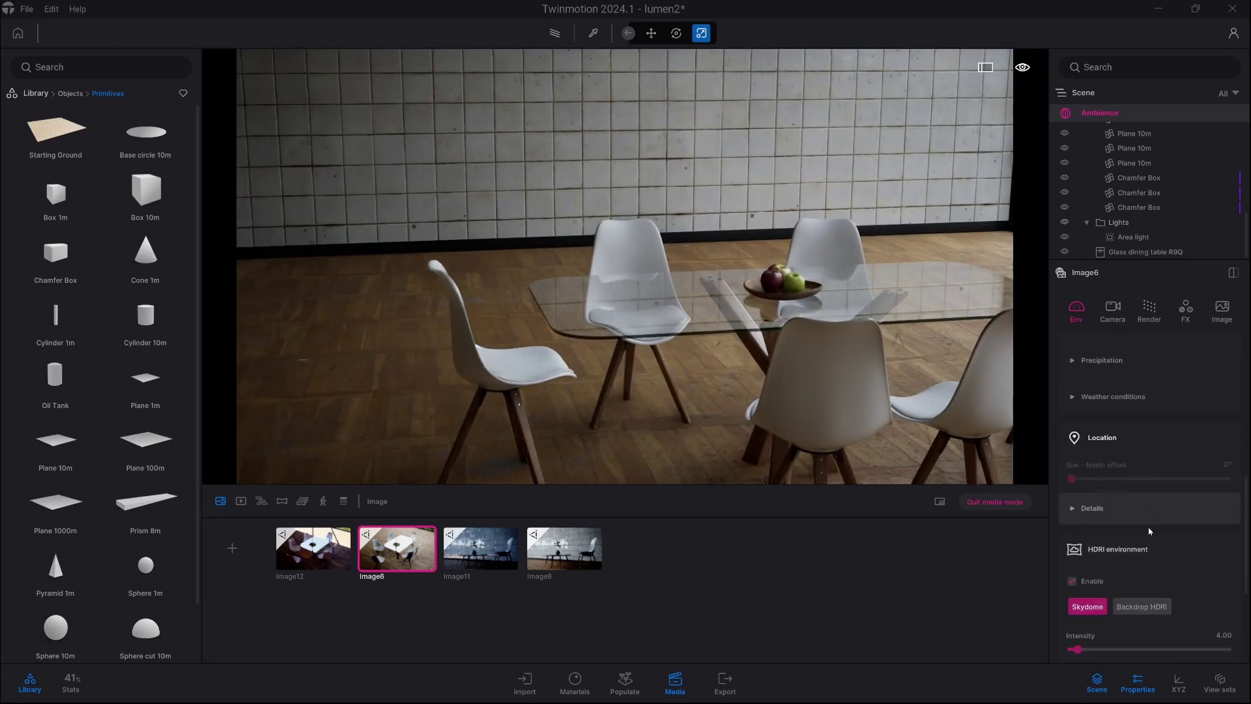
scroll(1095, 495, "down", 3)
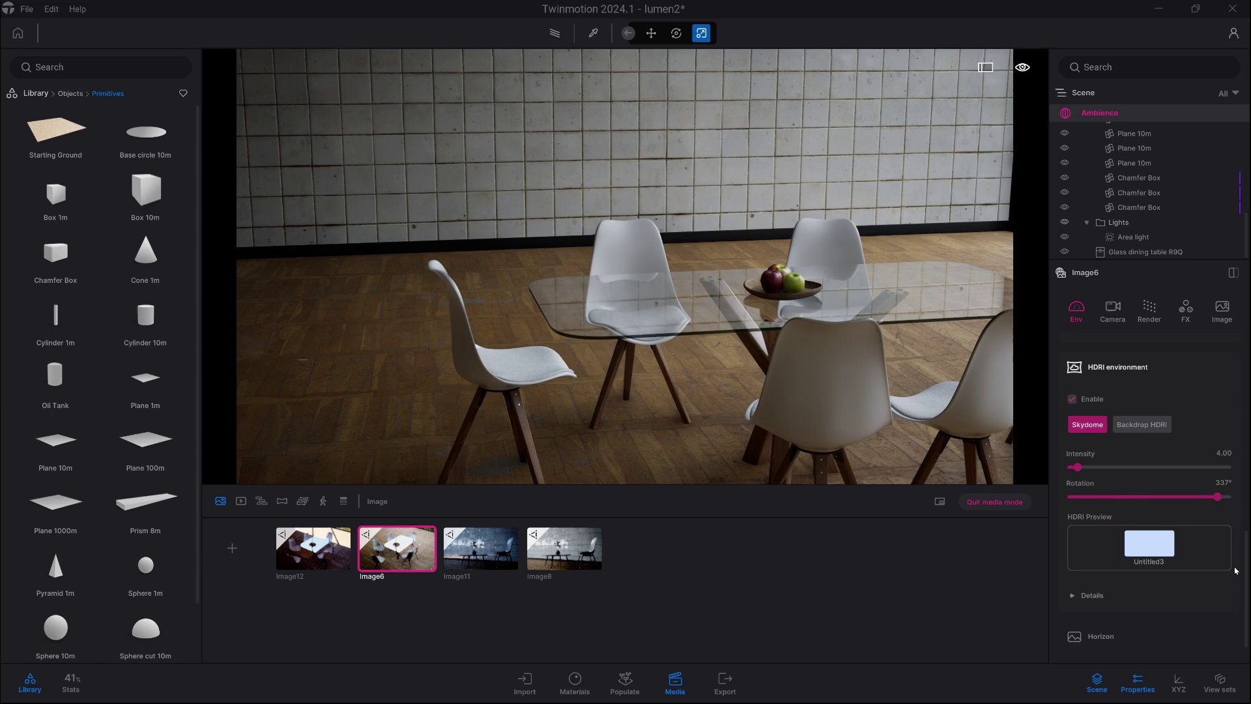
Examine Image6's HDRI skydome lighting on the chairs, tiled wall and glass tabletop from several camera angles.
middle_click_drag(757, 394, 944, 454, "shift")
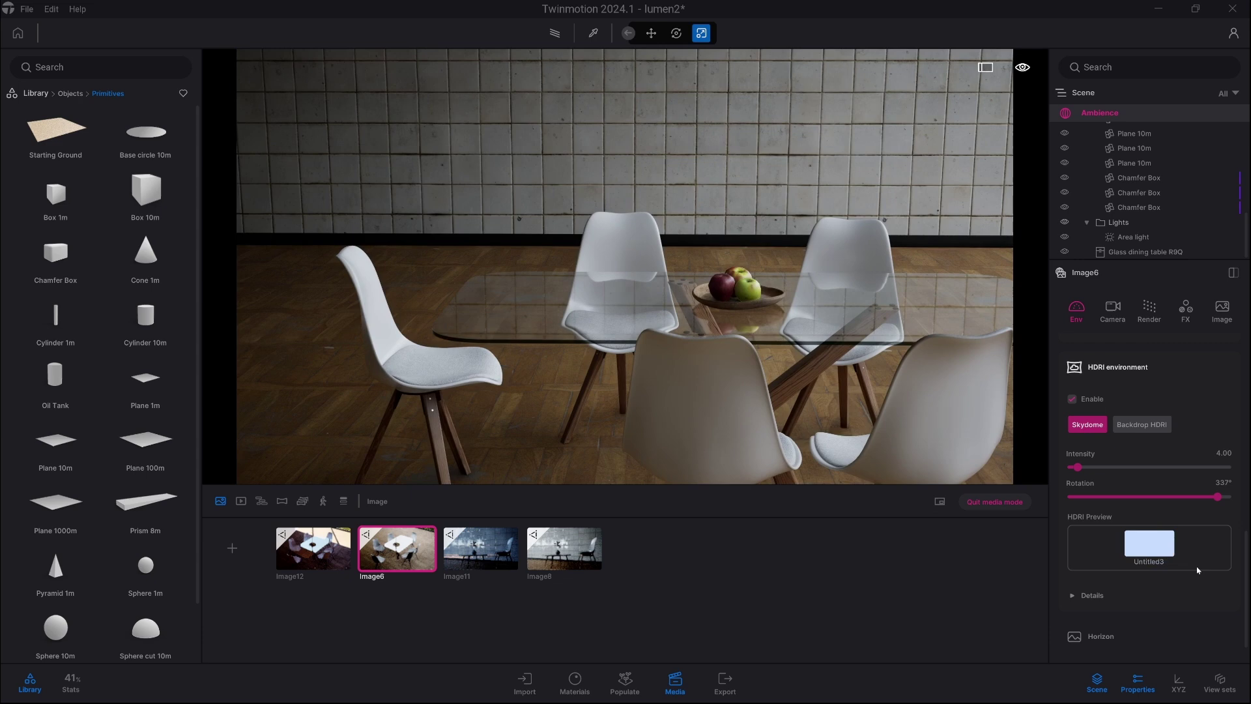
middle_click_drag(945, 390, 1179, 514, "shift")
key("Left")
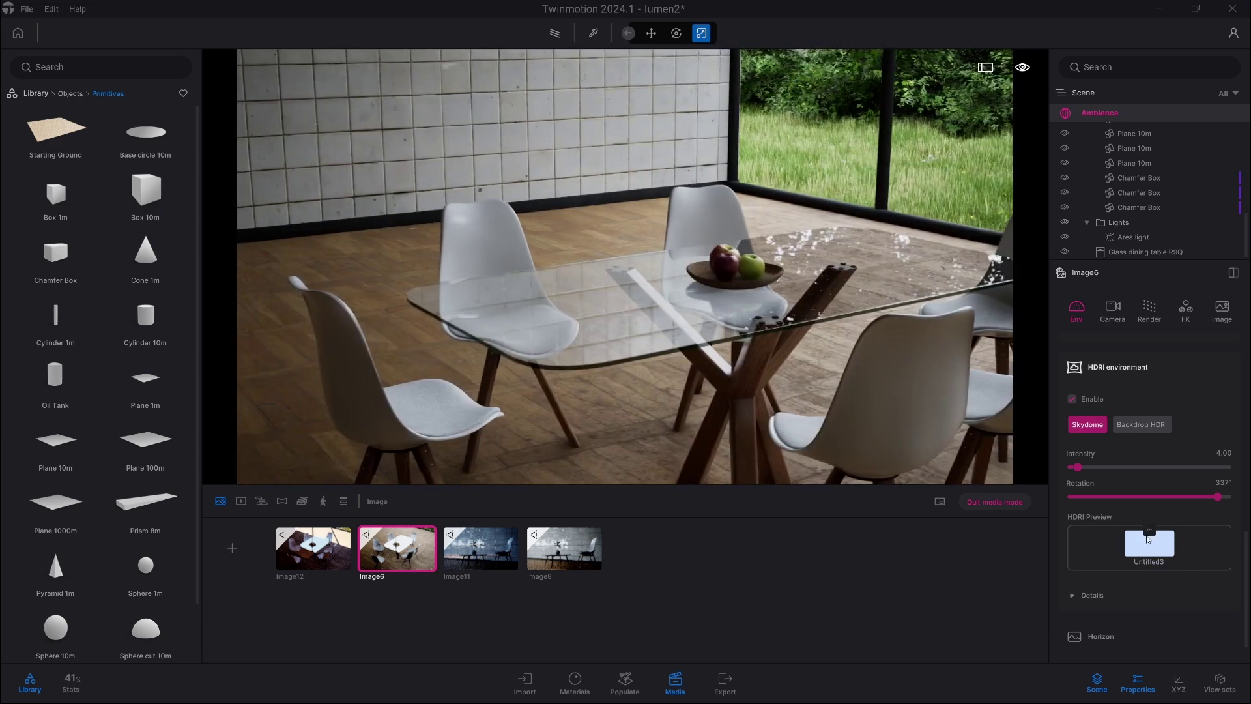
mouse_move(1175, 546)
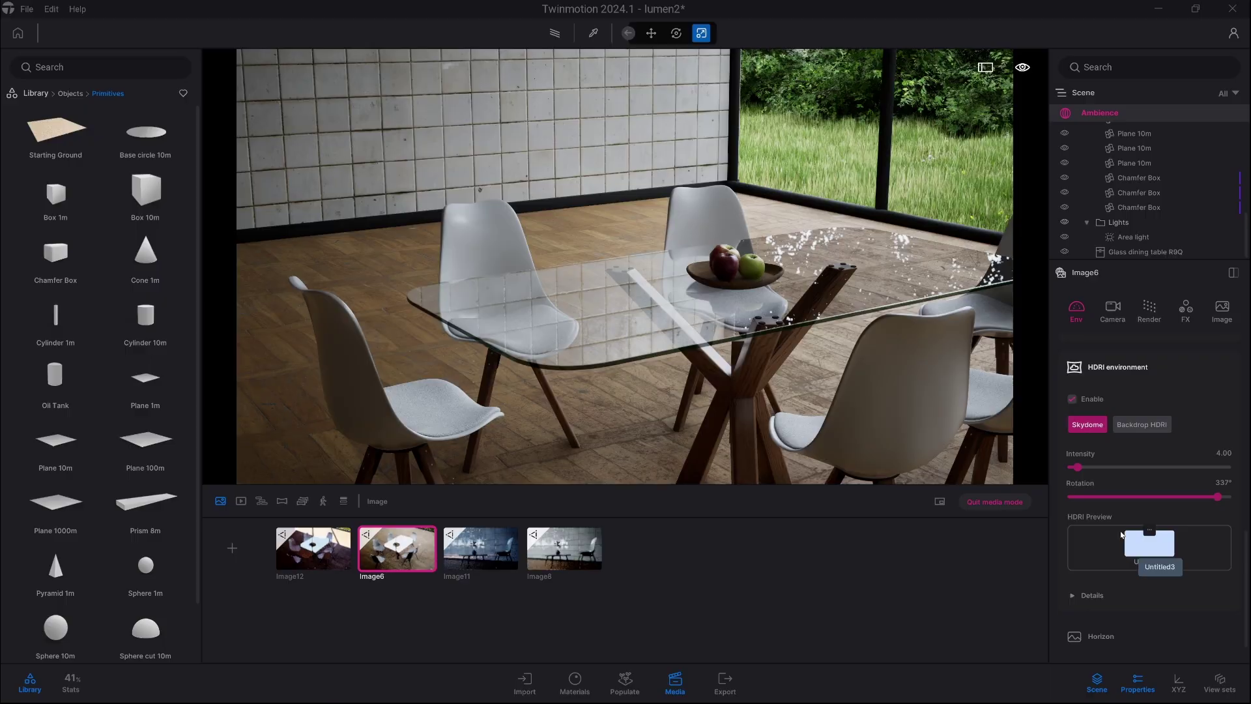
middle_click_drag(717, 306, 860, 306, "shift")
right_click_drag(860, 306, 860, 208)
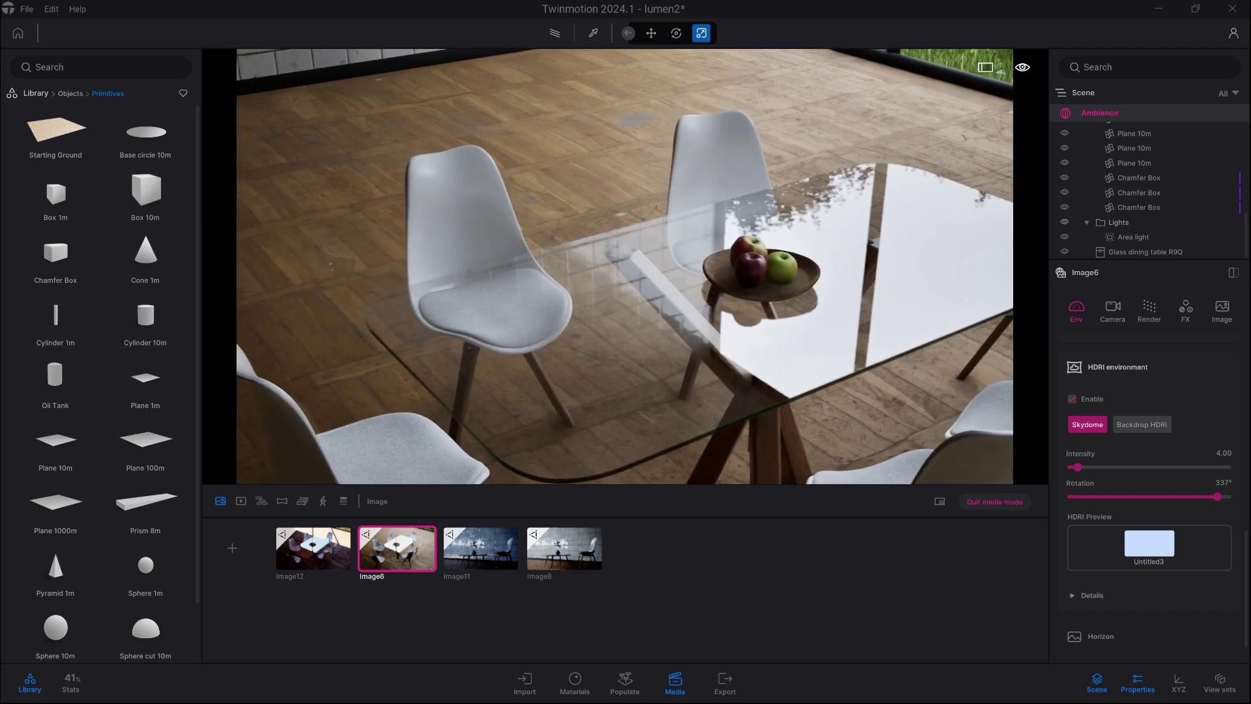
right_click_drag(466, 215, 506, 231)
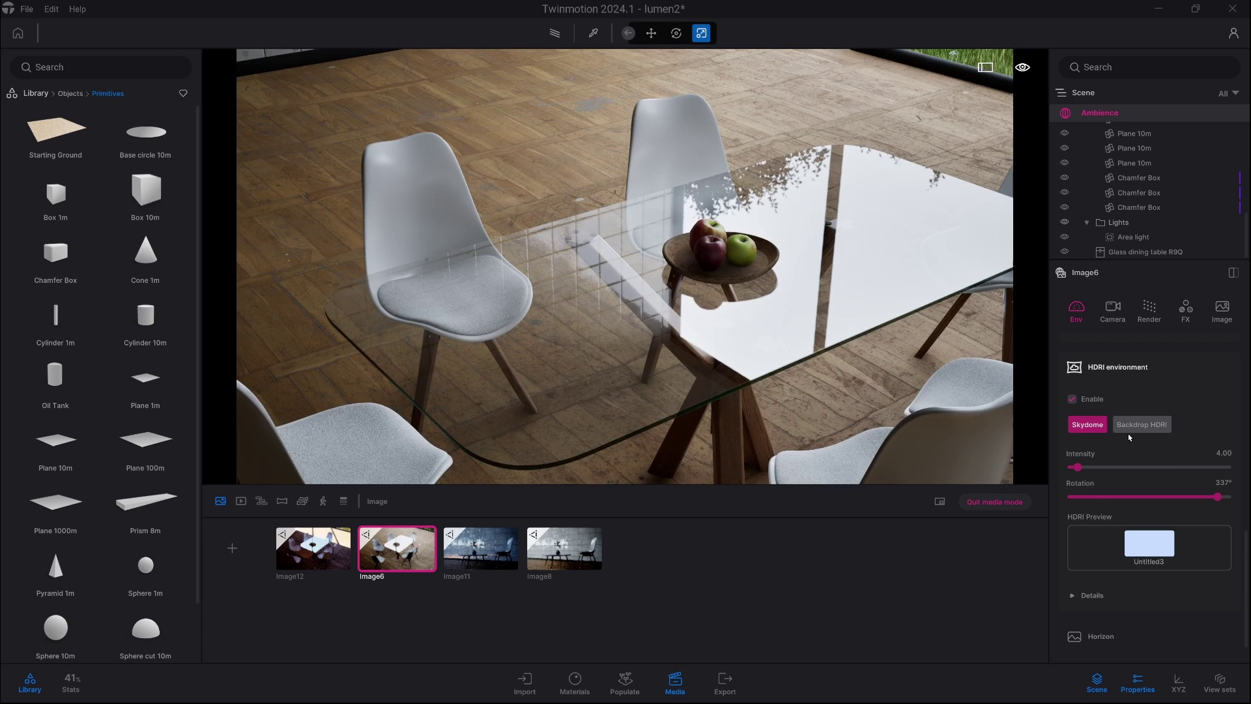
Review Image6's camera exposure, white balance, local exposure and focal length settings.
left_click(1112, 310)
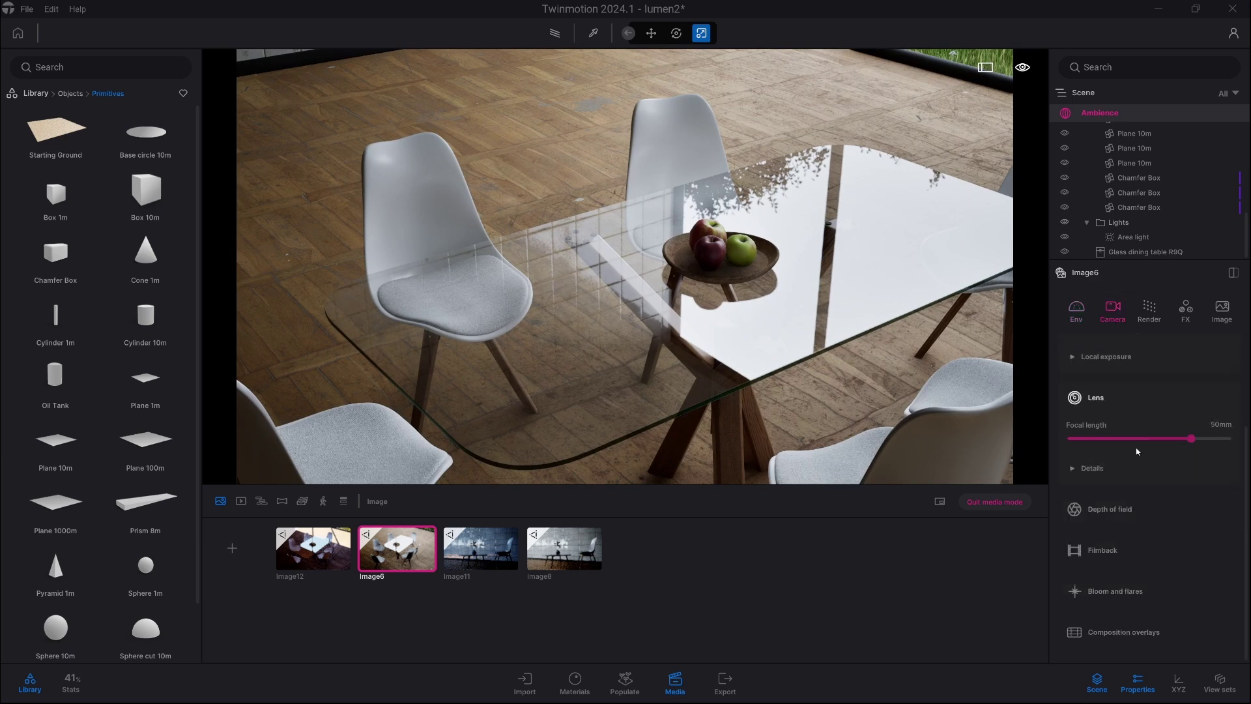
scroll(1166, 455, "up", 2)
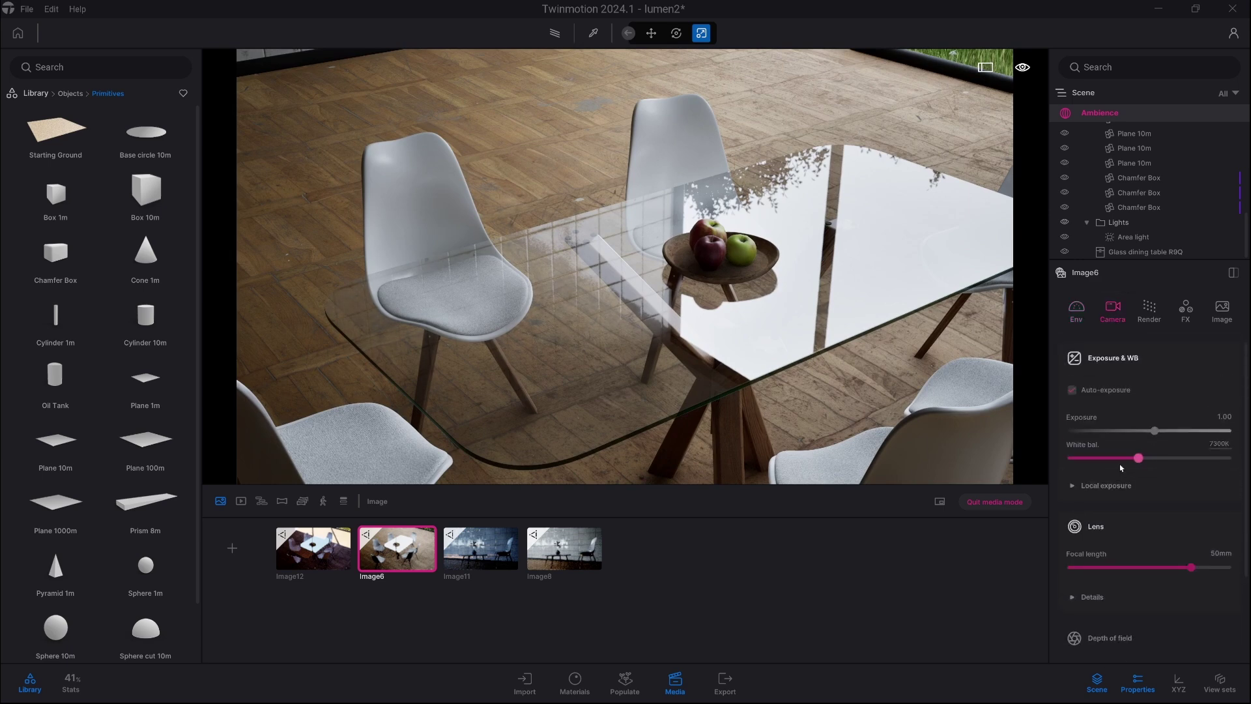
left_click(1114, 490)
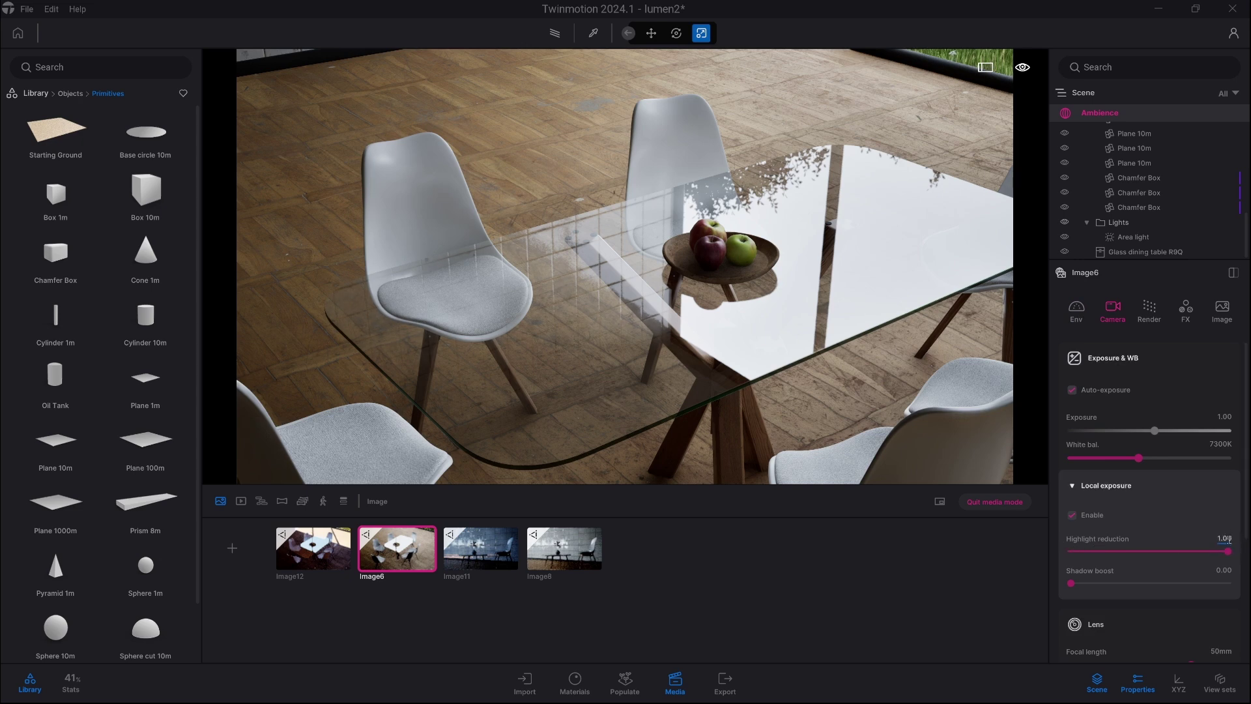
scroll(1145, 565, "down", 2)
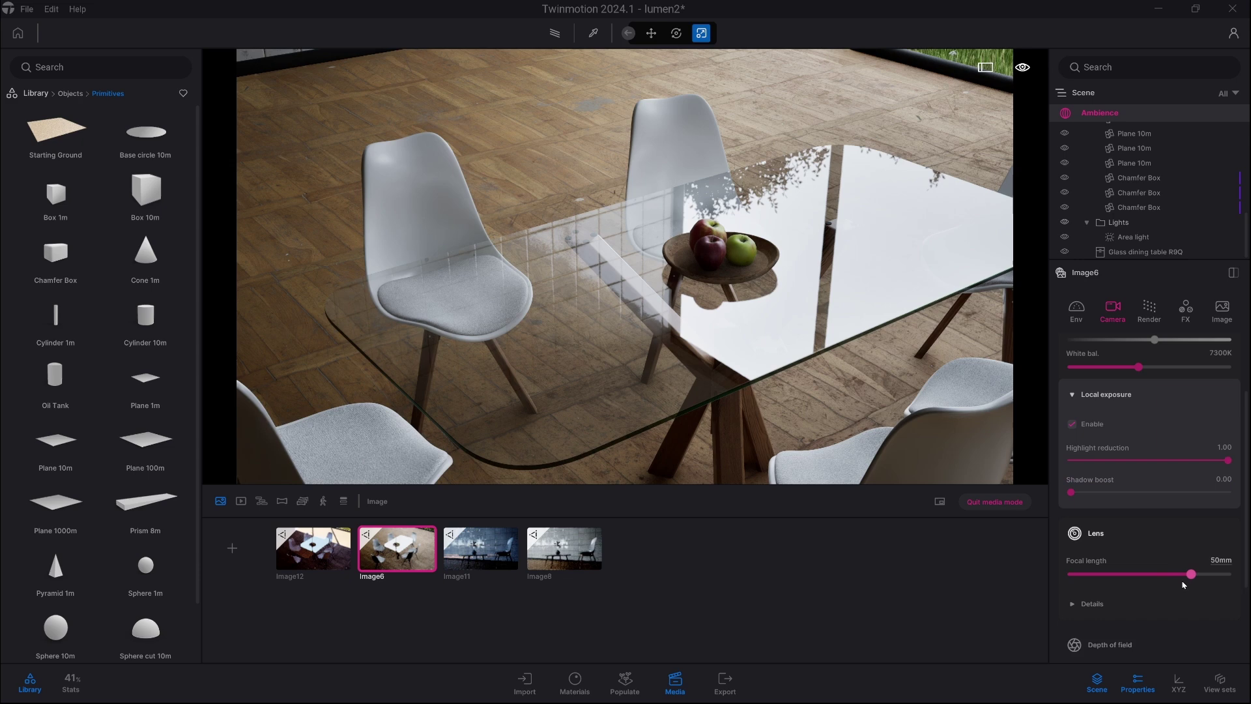
Set Image6's color grading contrast to 60% and reframe the view to show the whole table and its chairs.
left_click(1185, 309)
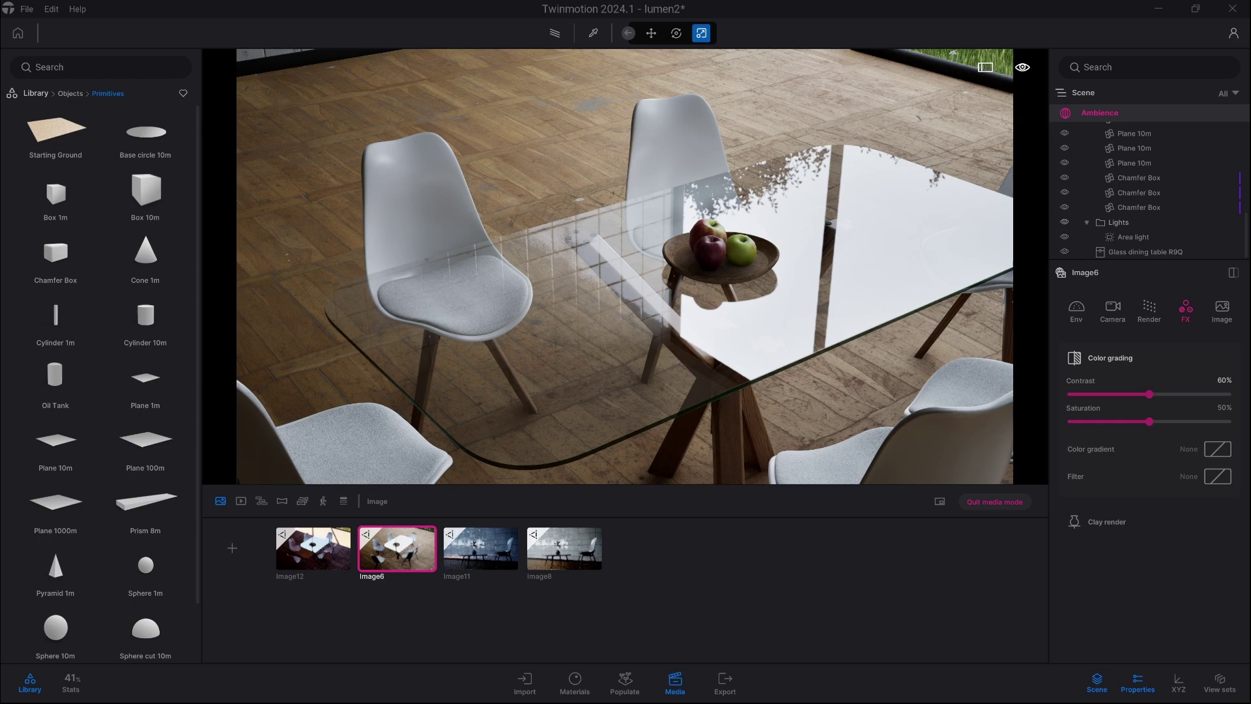
key("Return")
right_click_drag(582, 216, 612, 166)
key("s")
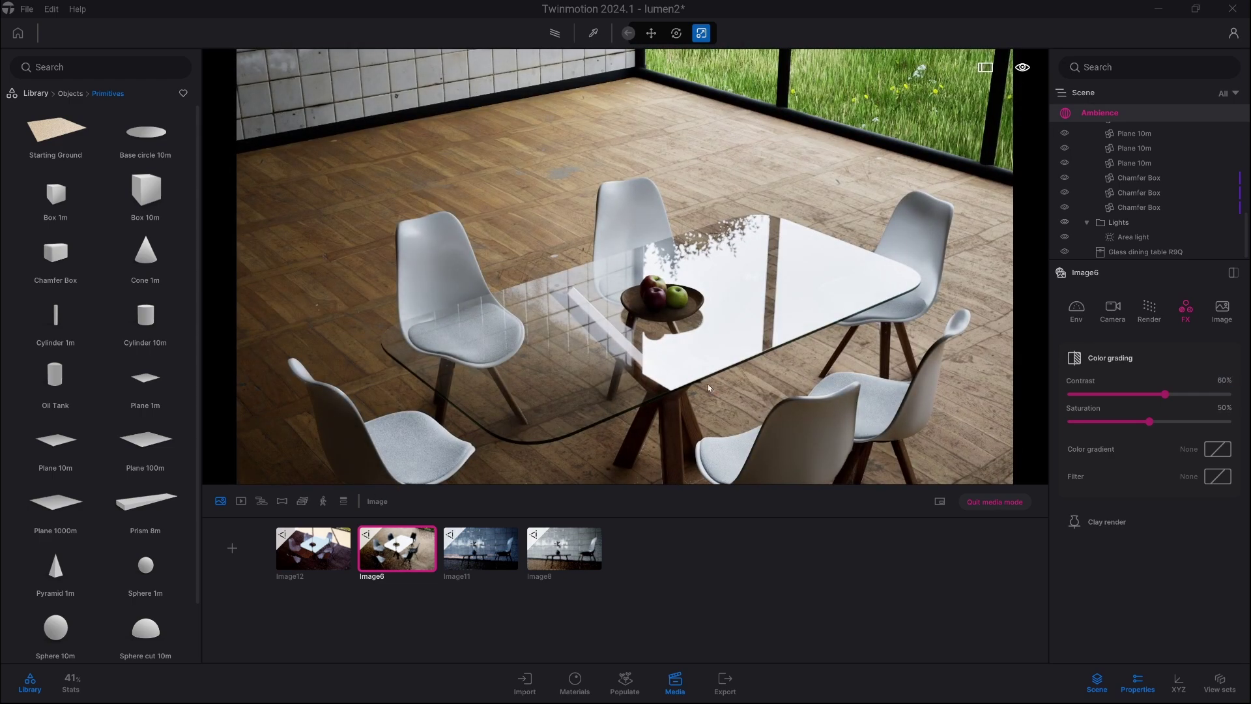
key("q")
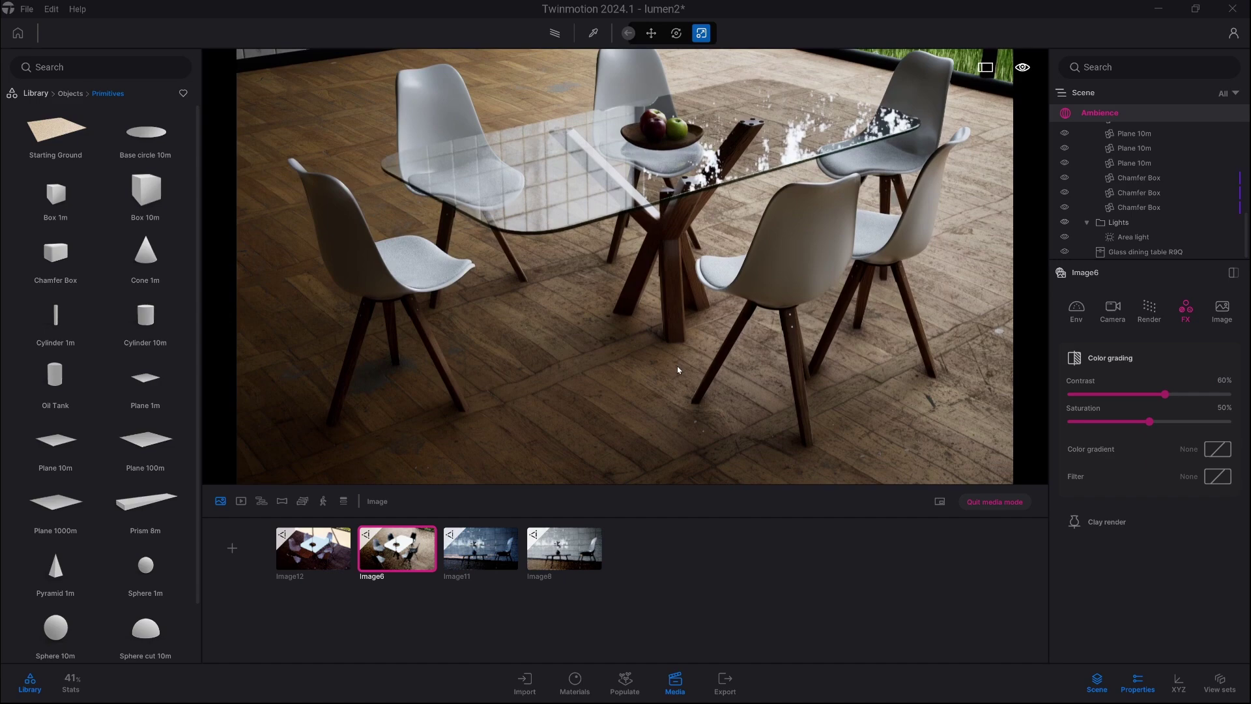
key("e")
left_click_drag(651, 365, 626, 326)
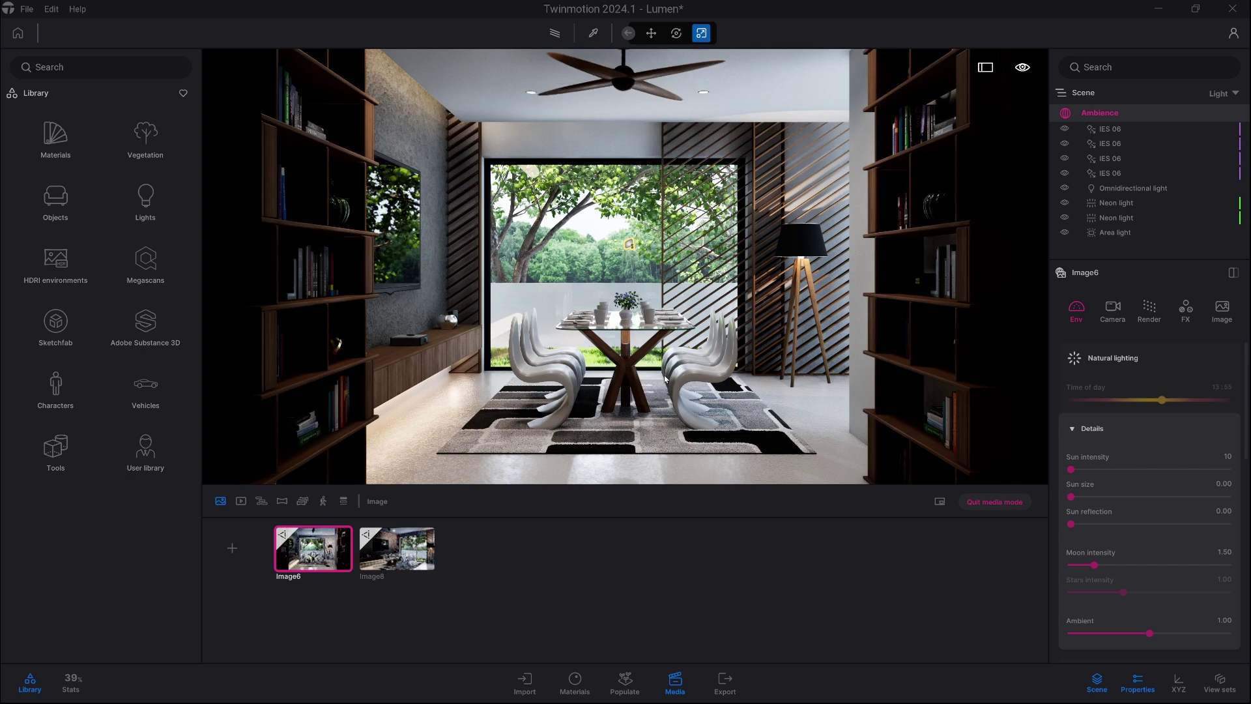
right_click_drag(641, 475, 573, 475)
key("e")
right_click_drag(677, 300, 682, 369)
key("w")
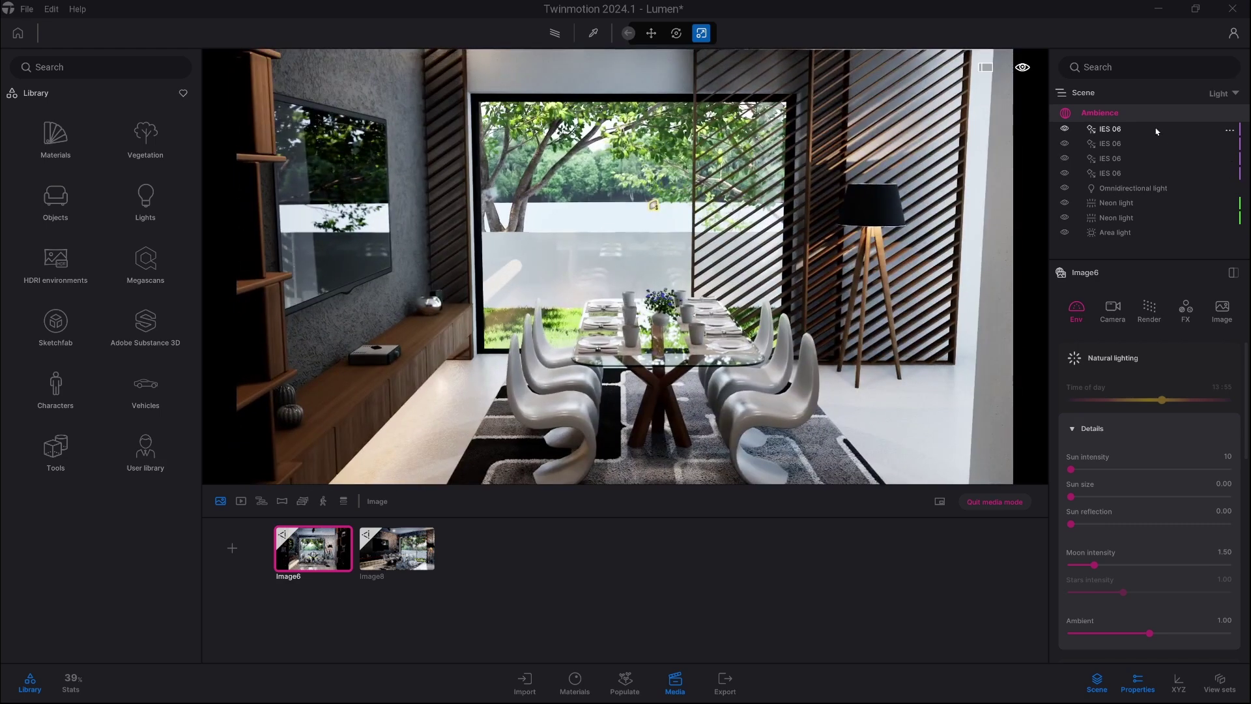
Select all four IES 06 ceiling lights and compare the room with them hidden and shown.
left_click(1108, 128)
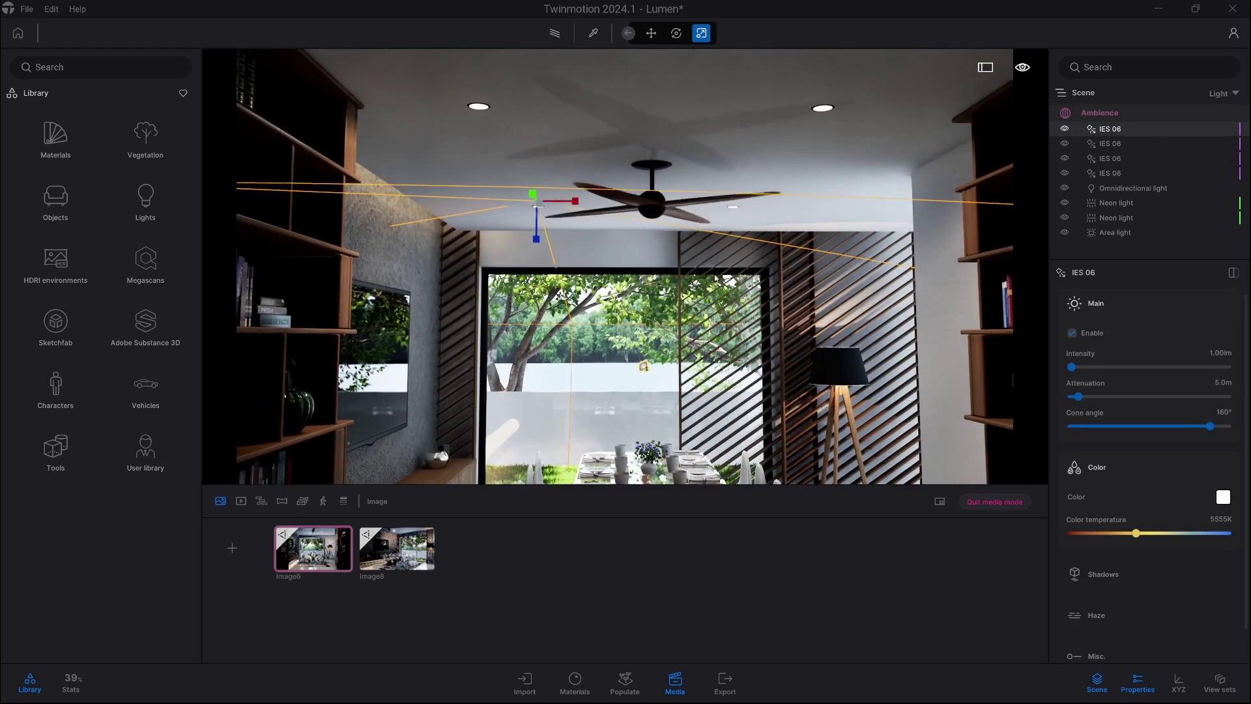
left_click(1107, 173, "shift")
left_click(1101, 189, "shift")
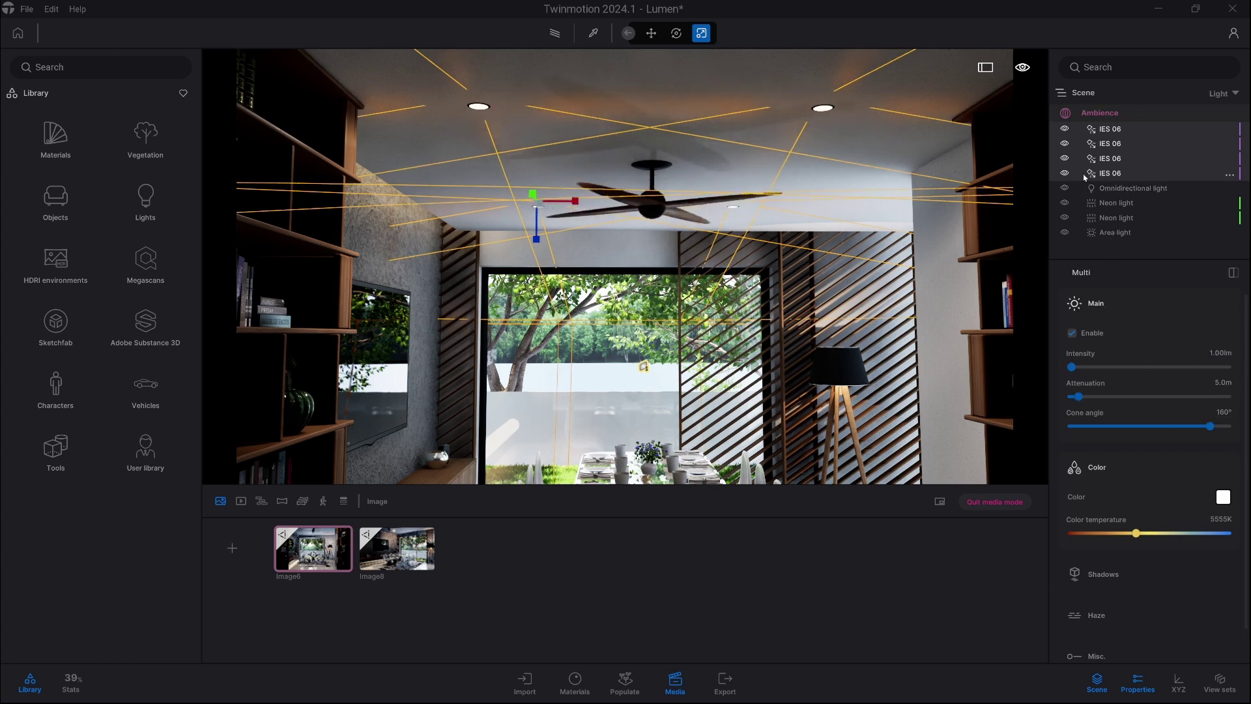
left_click(1066, 175)
left_click(1066, 175)
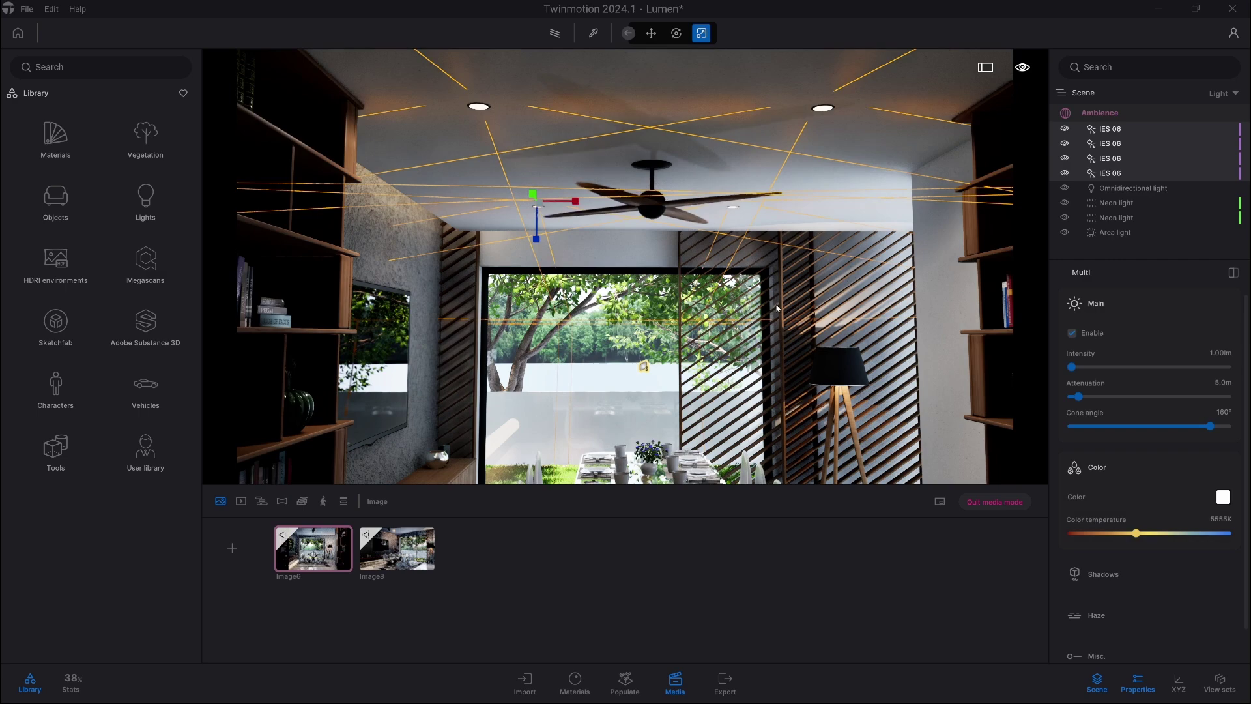
right_click_drag(625, 267, 625, 371)
left_click(1065, 174)
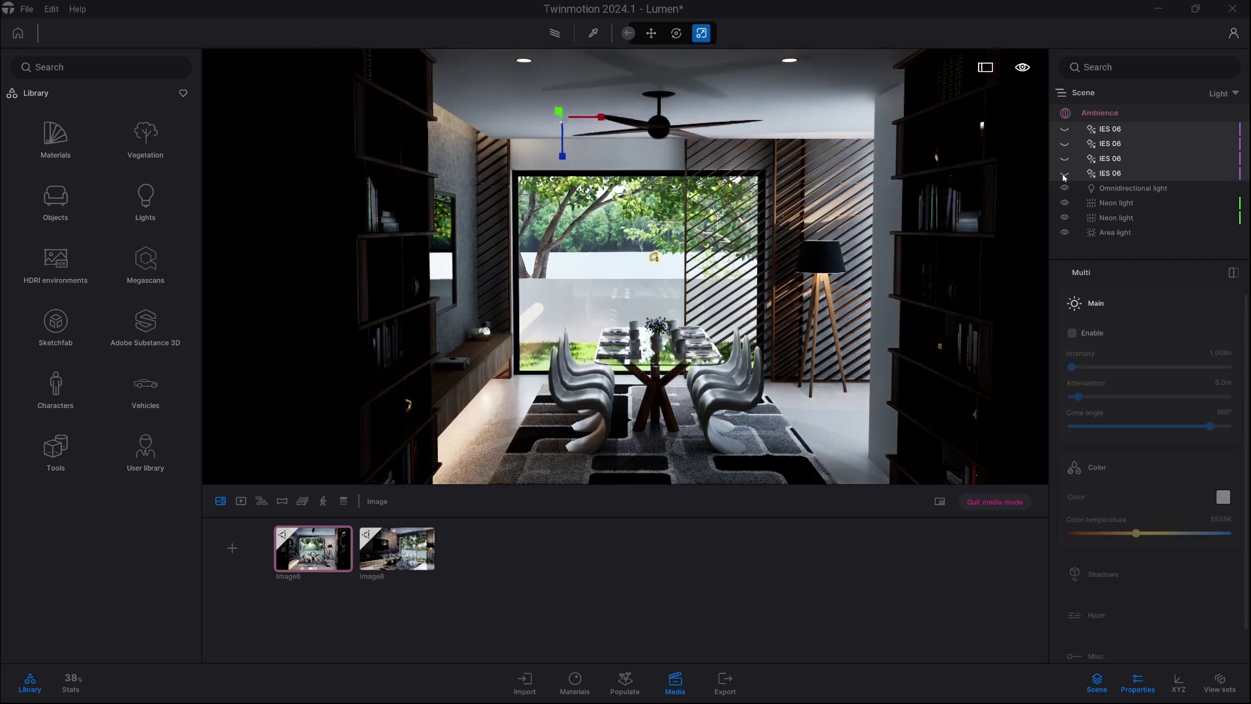
left_click(1064, 175)
left_click(1063, 175)
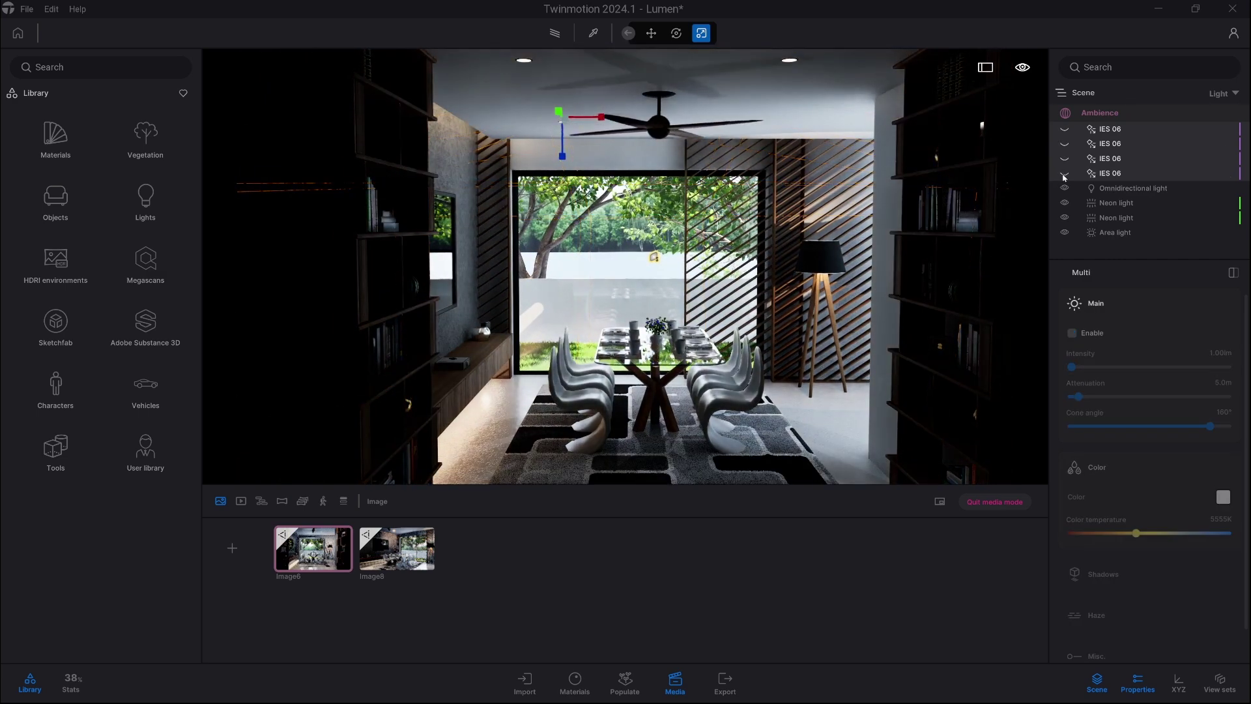
left_click(1064, 175)
Pick the material of a recessed ceiling lamp to inspect its tint and glow settings.
key("w")
right_click_drag(625, 196, 579, 54)
left_click(592, 33)
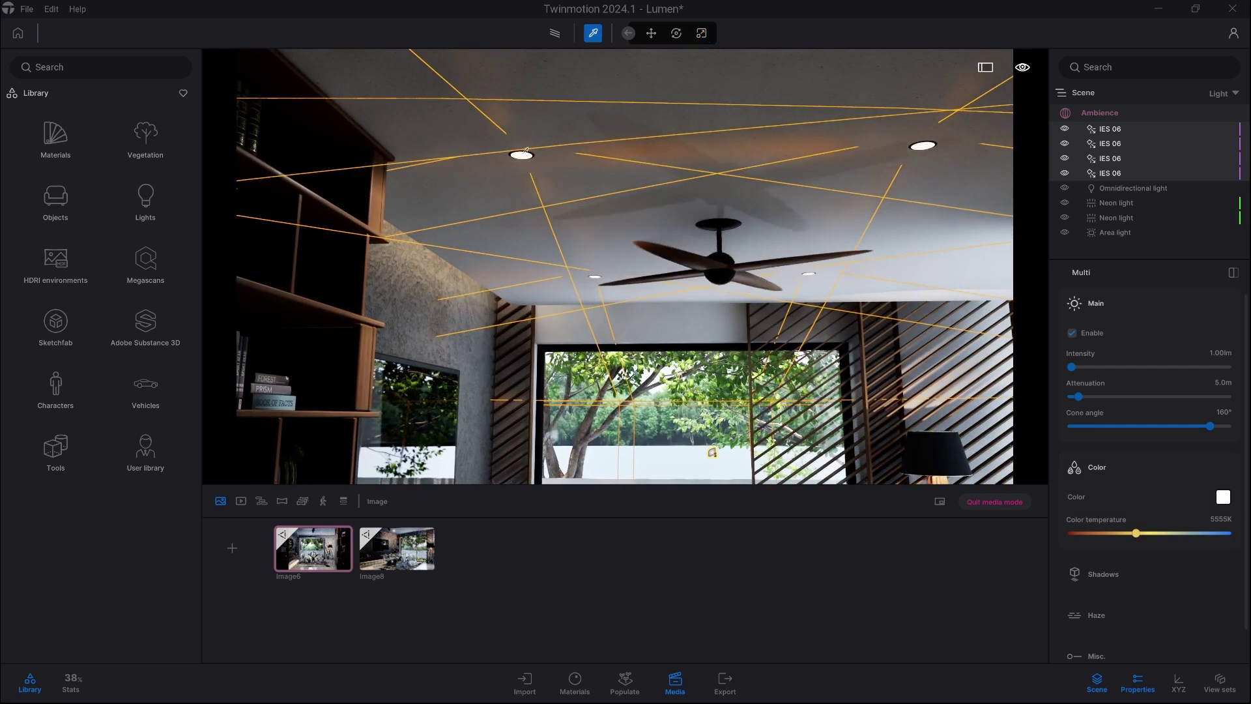
left_click(527, 152)
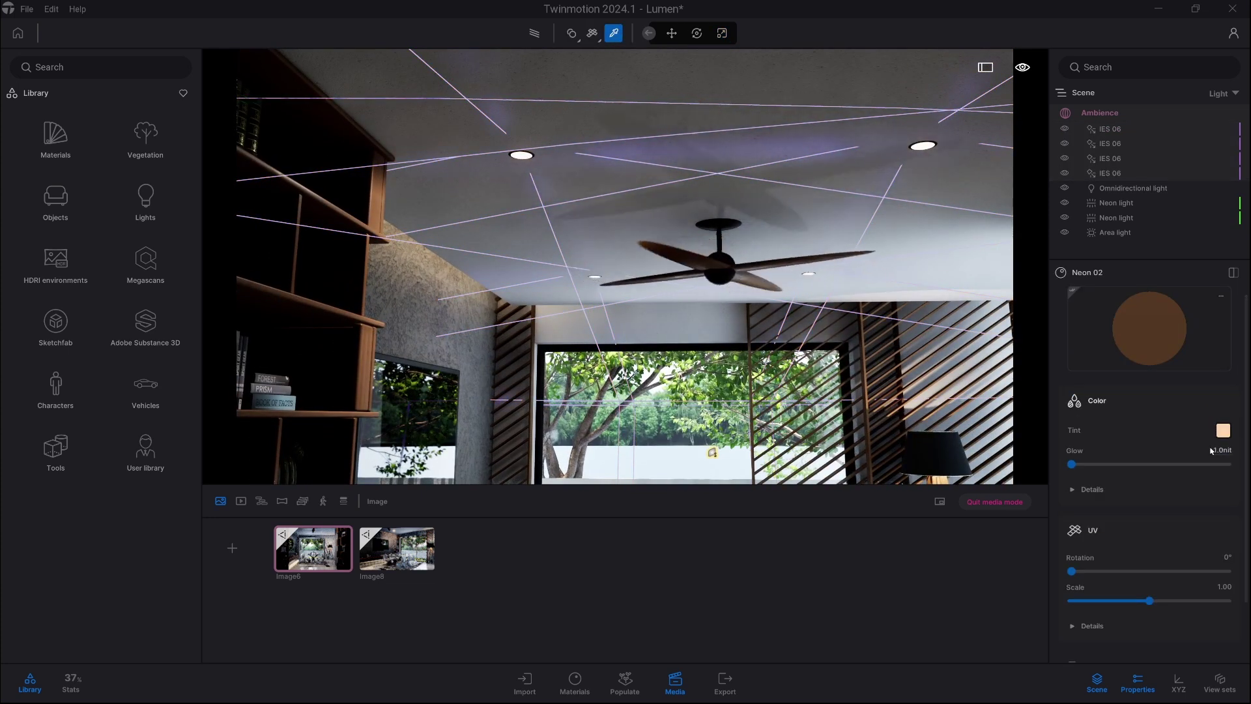
key("Escape")
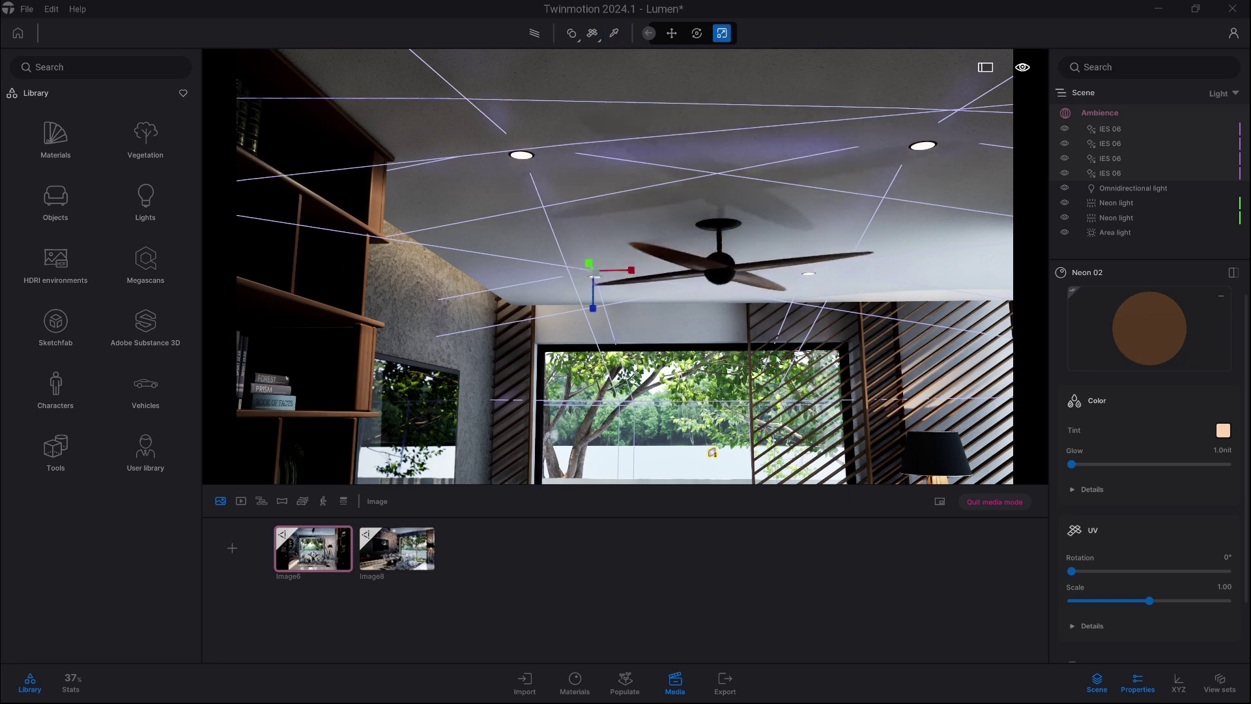
Select the omnidirectional light in the floor lamp and compare the corner with it hidden and shown.
left_click(1128, 188)
right_click_drag(613, 226, 736, 339)
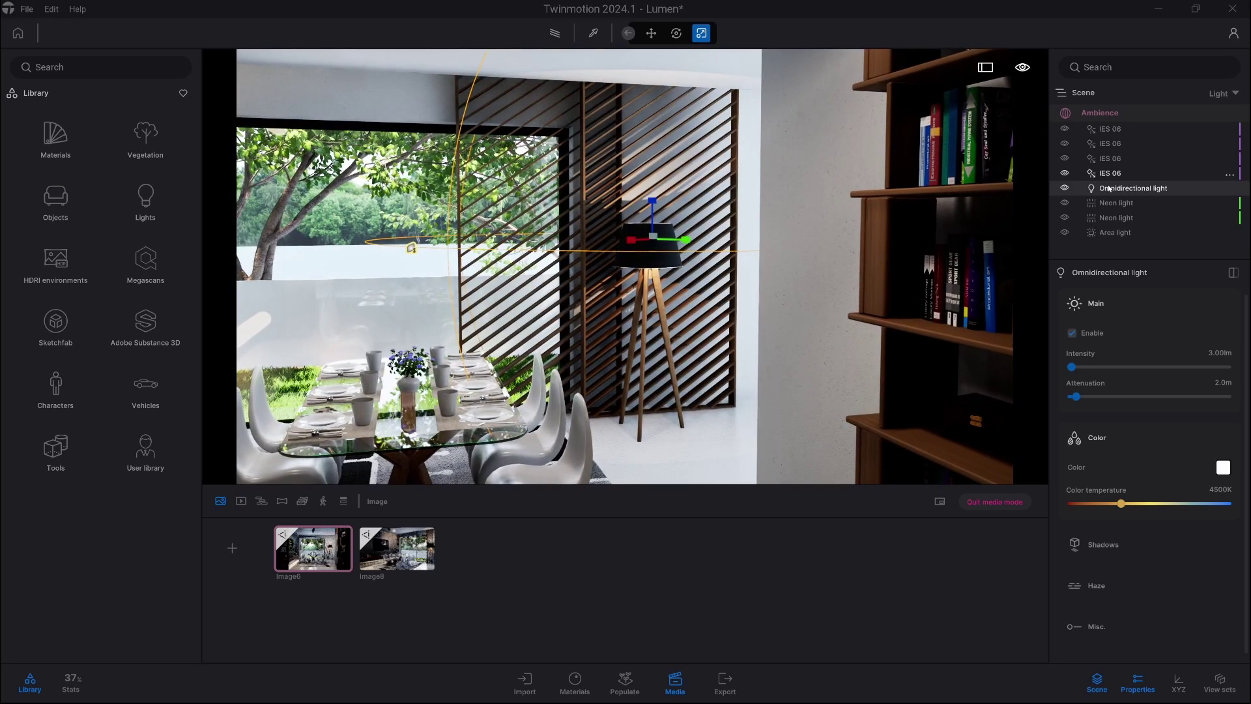
left_click(1064, 188)
left_click(1066, 188)
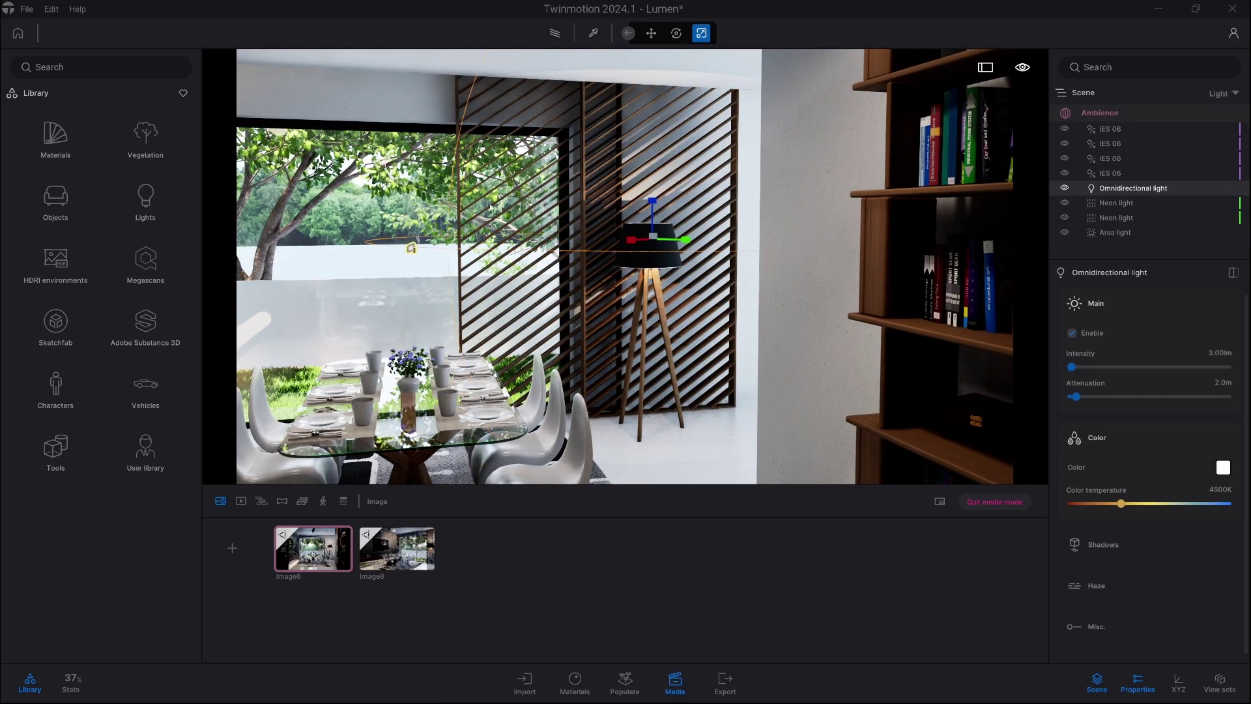
key("s")
right_click_drag(630, 239, 529, 175)
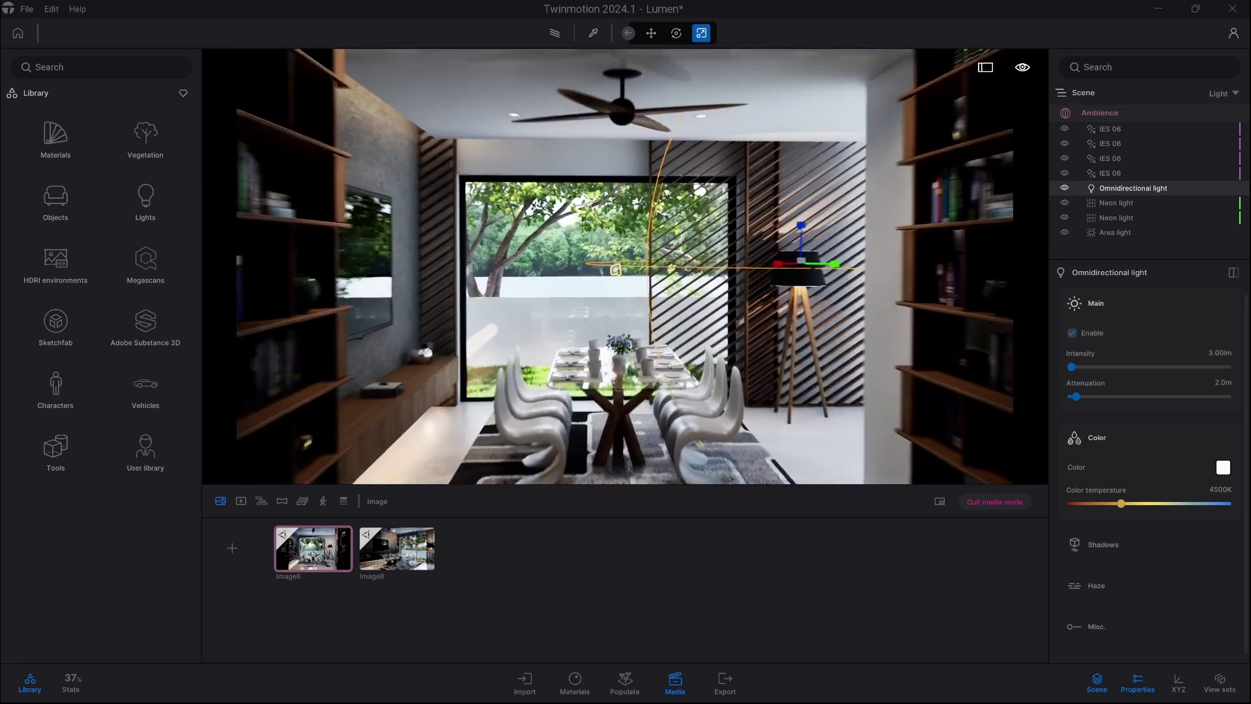
Select both neon lights and compare the textured wall and ceiling with them hidden and shown.
left_click(1130, 203)
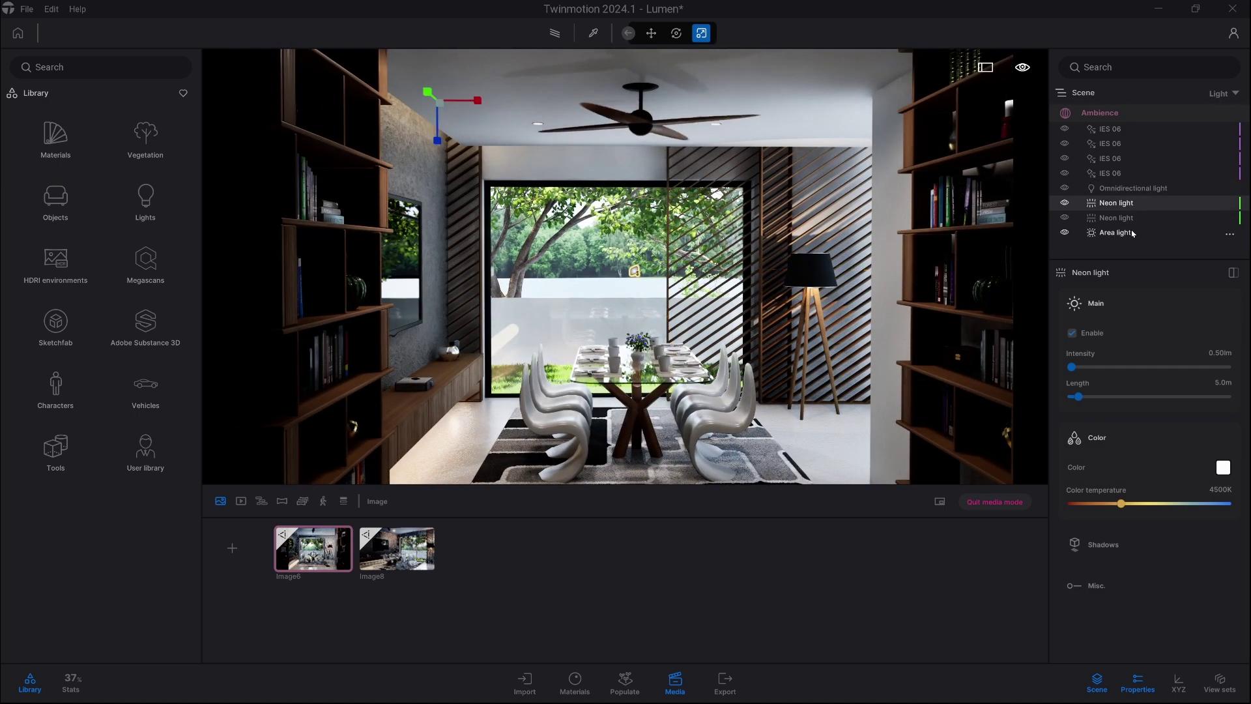
left_click(1127, 218, "ctrl")
key("d")
right_click_drag(626, 265, 519, 81)
key("w")
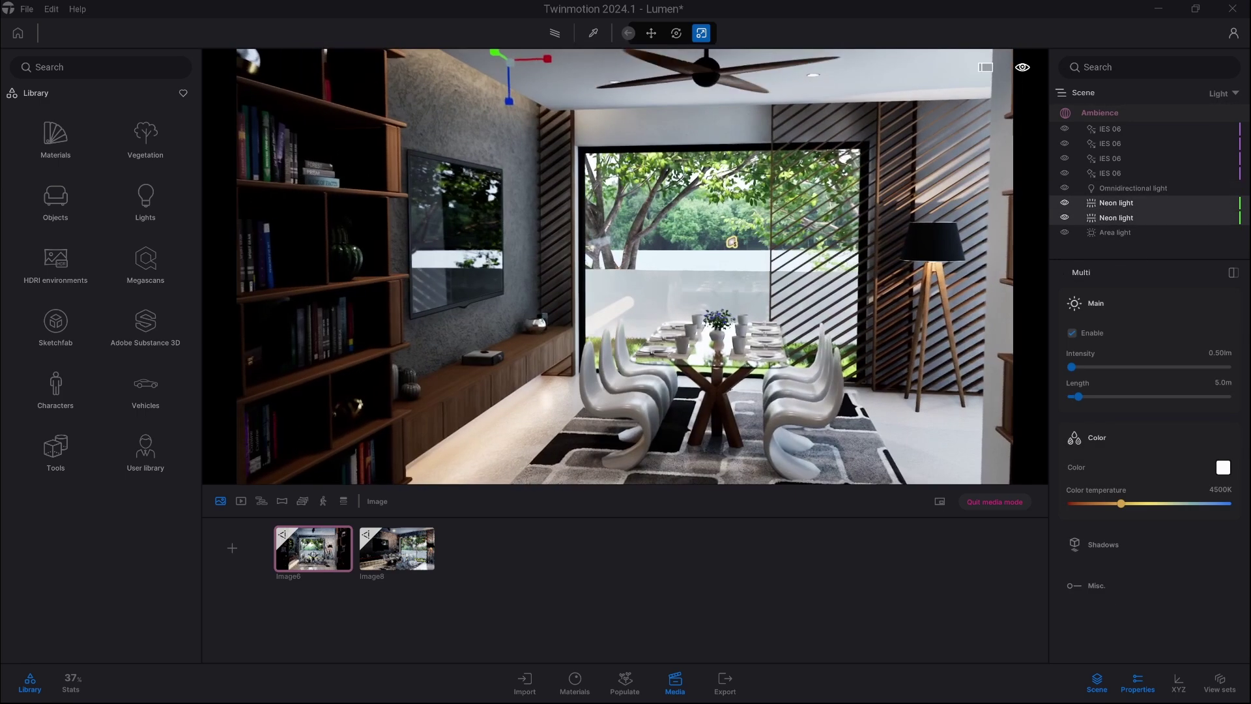
left_click(1066, 203)
left_click(1066, 204)
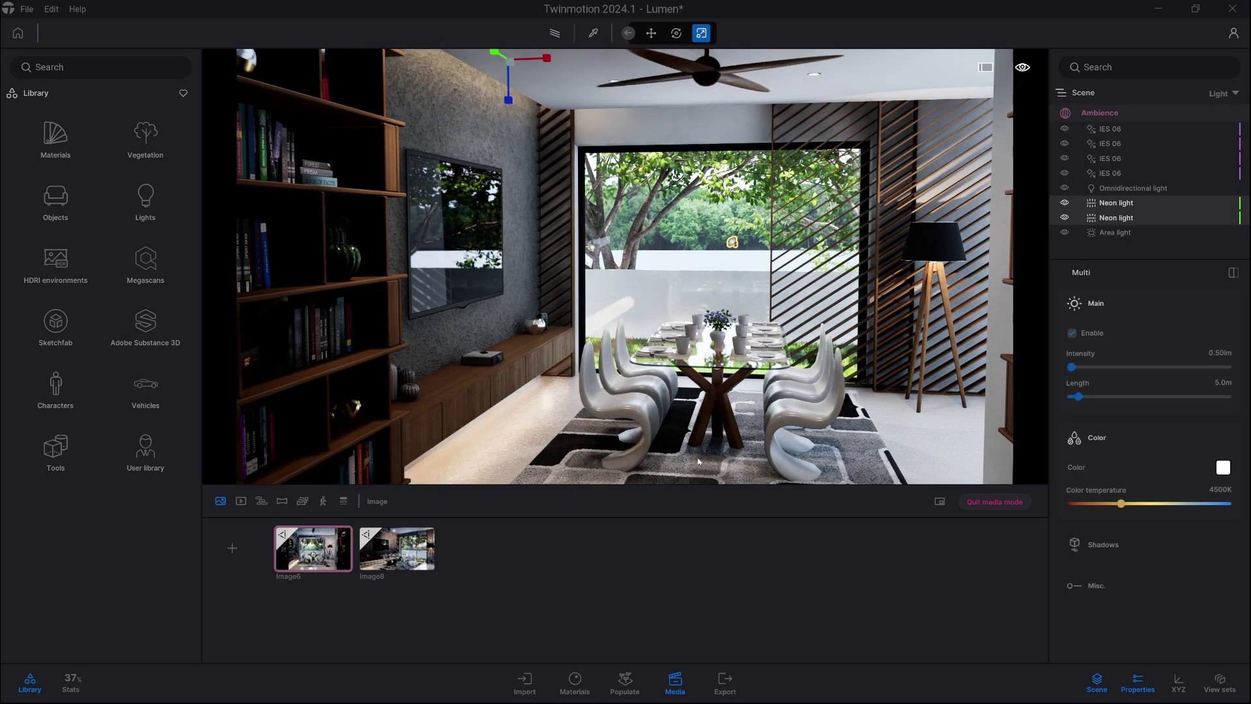
left_click(1065, 203)
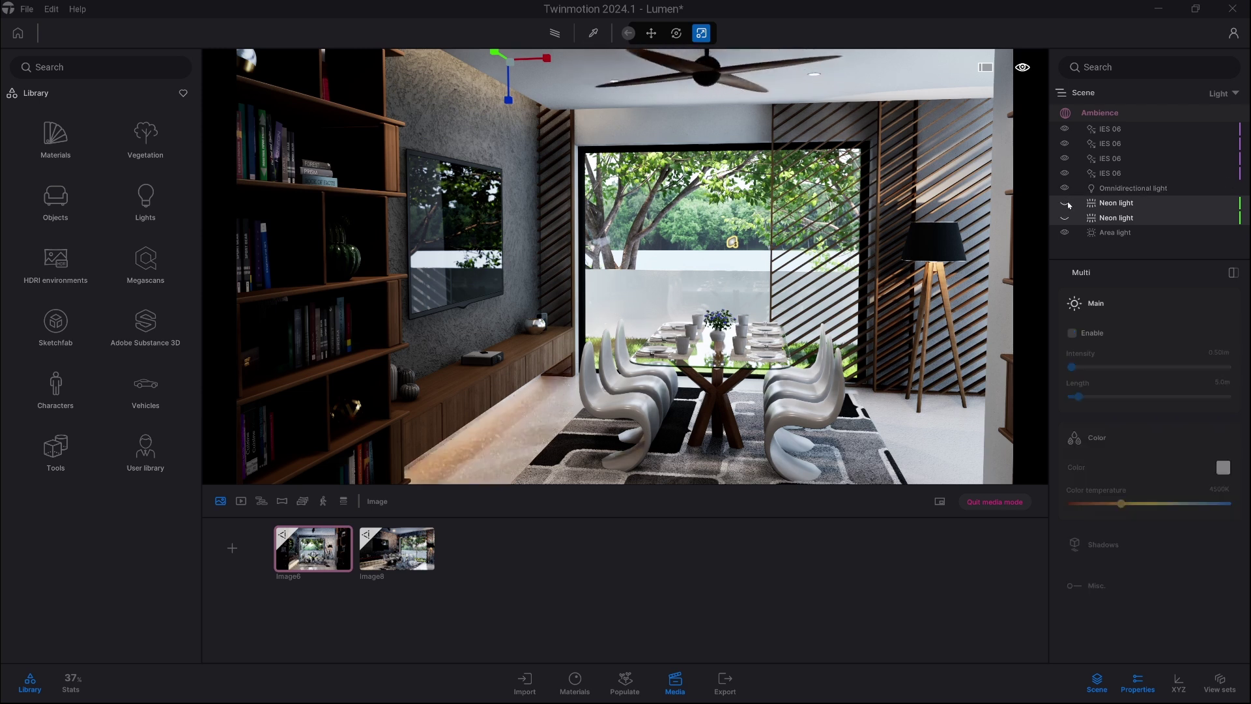
left_click(1065, 203)
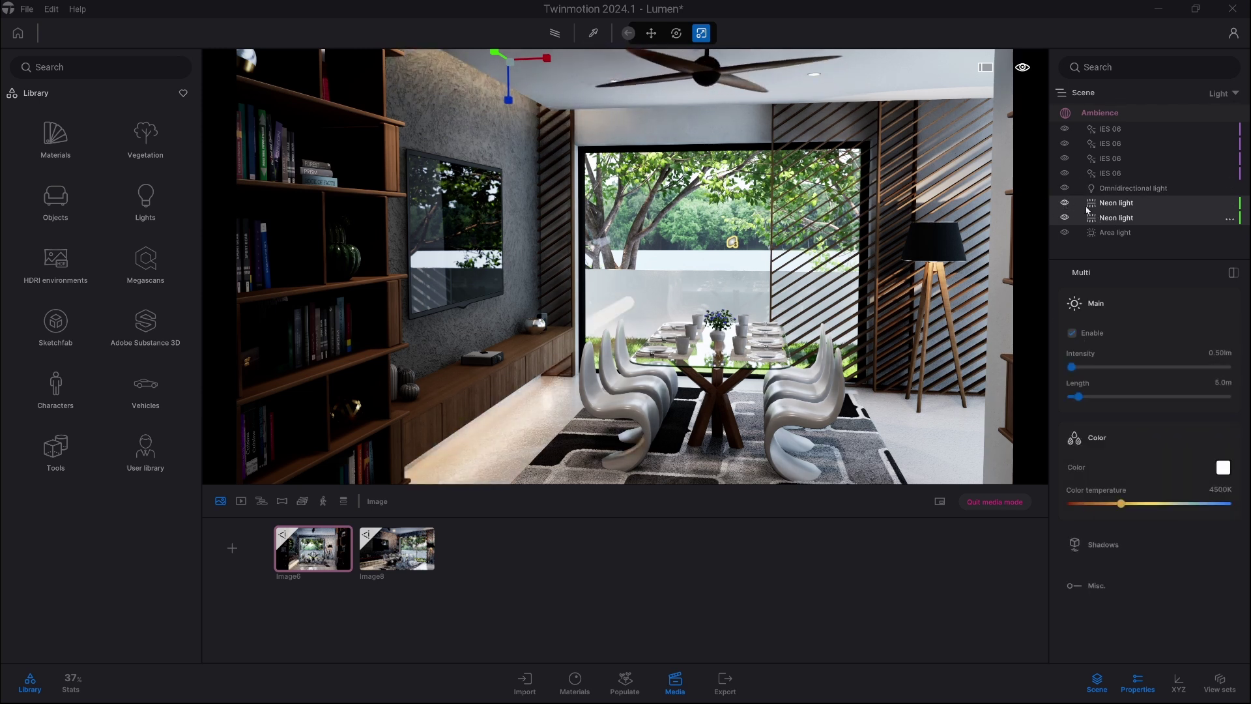
Focus on the area light at the window and compare the dining table and chairs with it hidden and shown.
double_click(1114, 233)
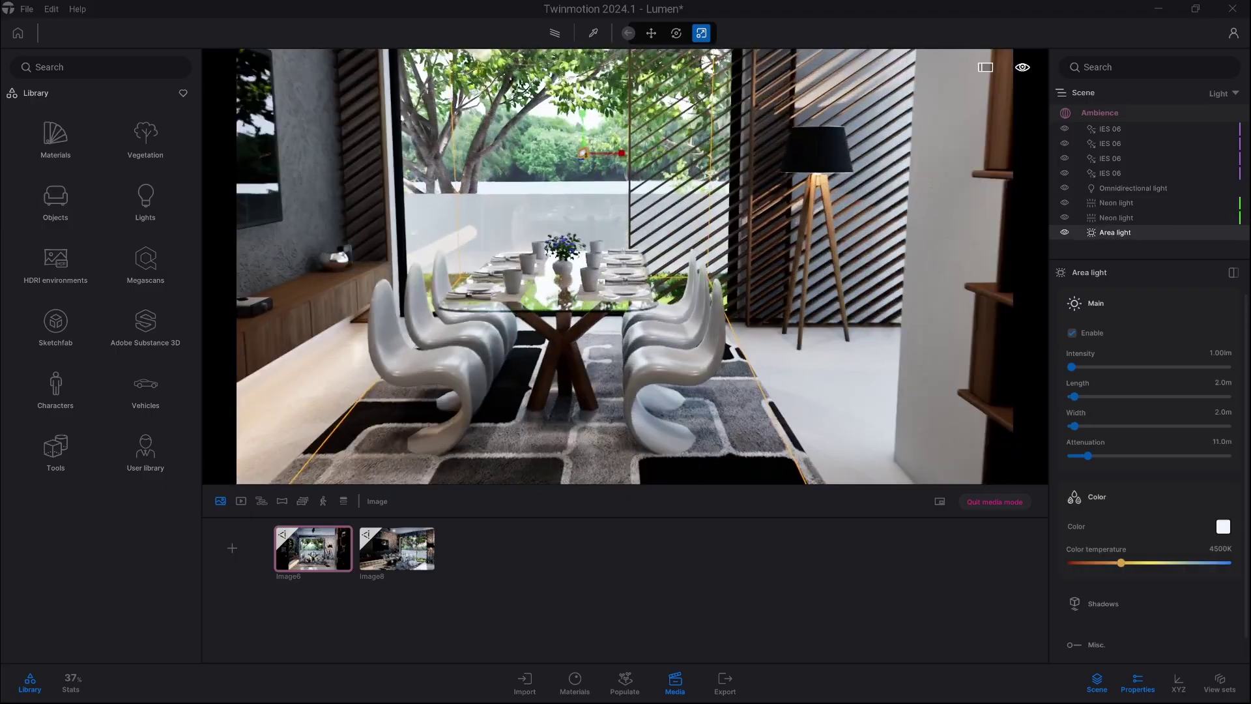
right_click_drag(785, 355, 684, 312)
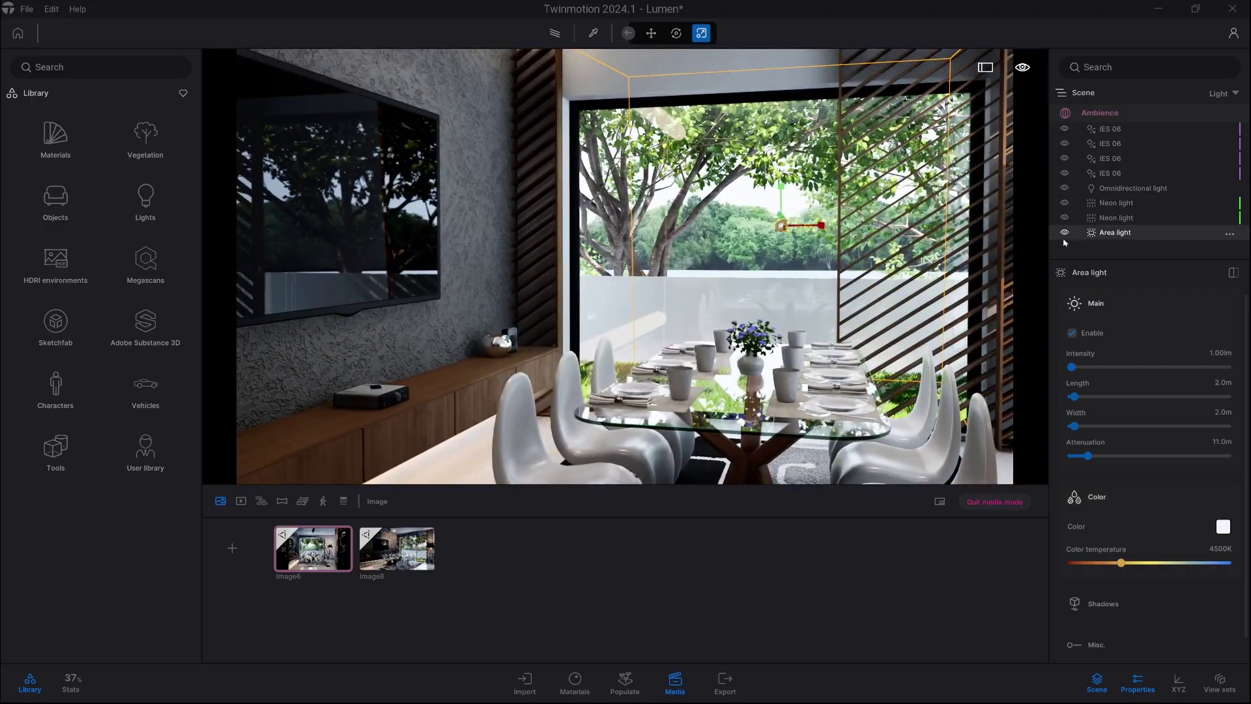
key("d")
key("w")
key("d")
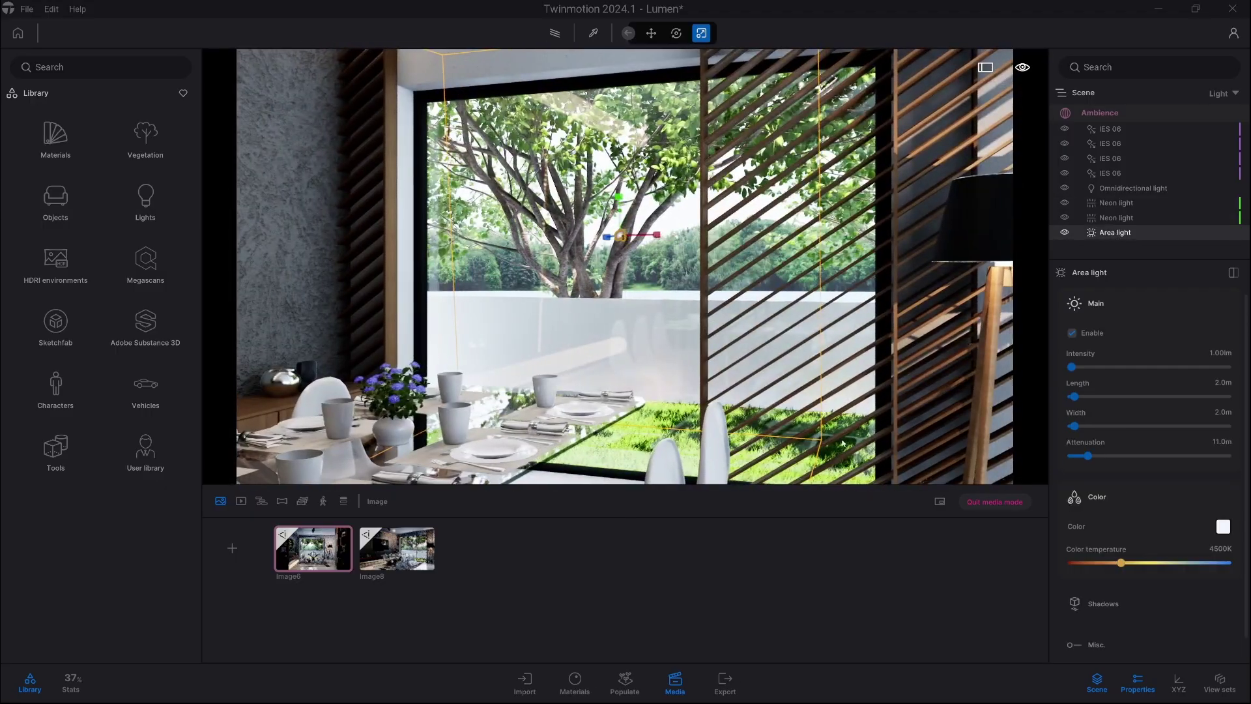
scroll(824, 325, "down", 5)
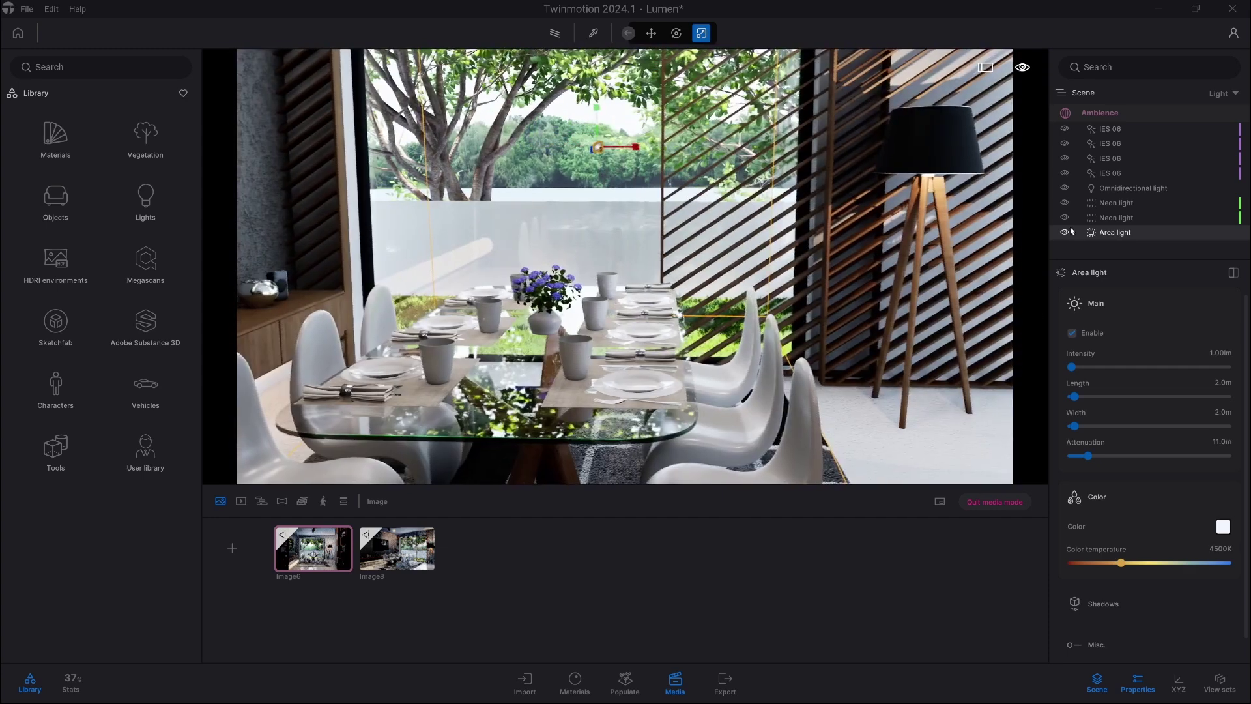
left_click(1065, 233)
left_click(1064, 233)
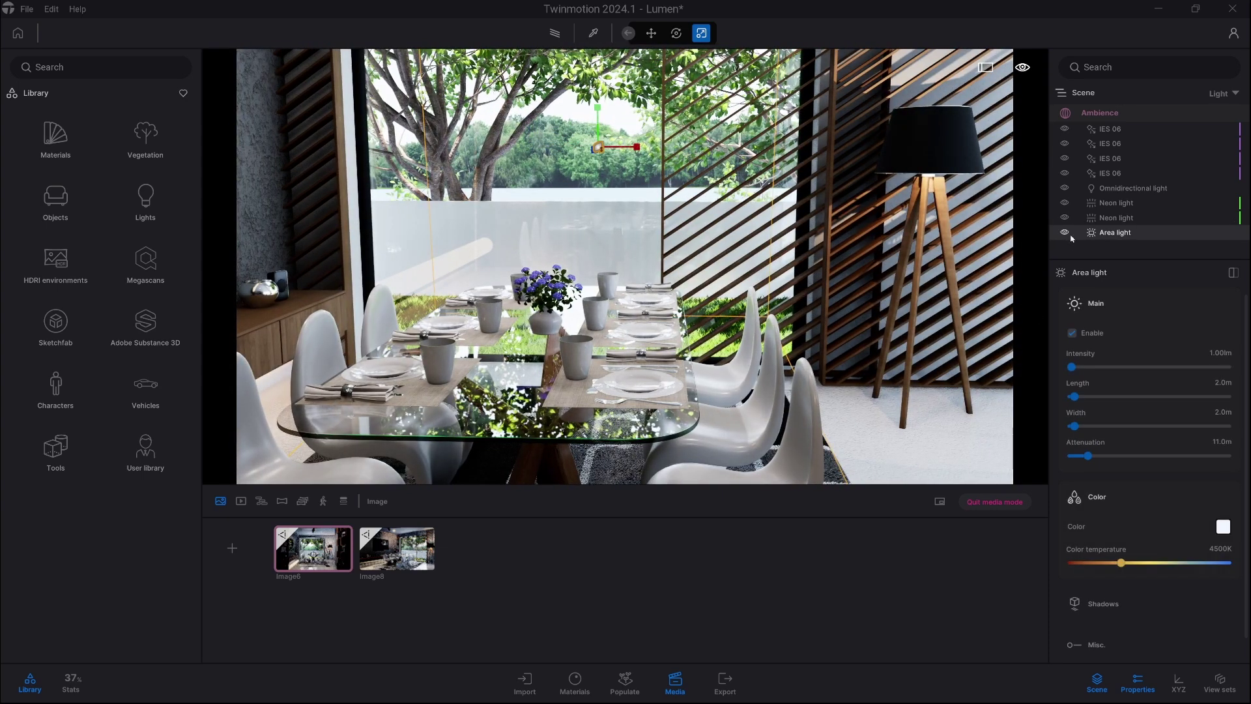
left_click(1065, 232)
left_click(1065, 233)
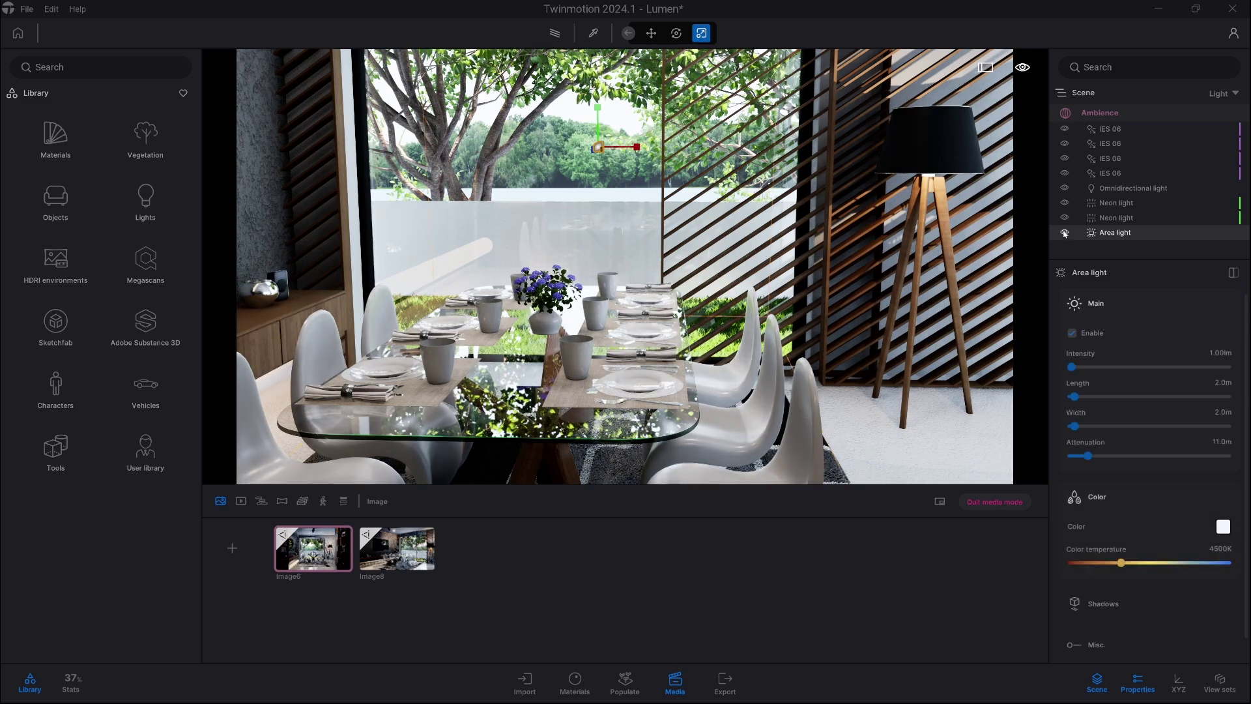
Check the area light's effect on the place settings and glass tabletop from a closer side angle.
right_click_drag(561, 251, 755, 312)
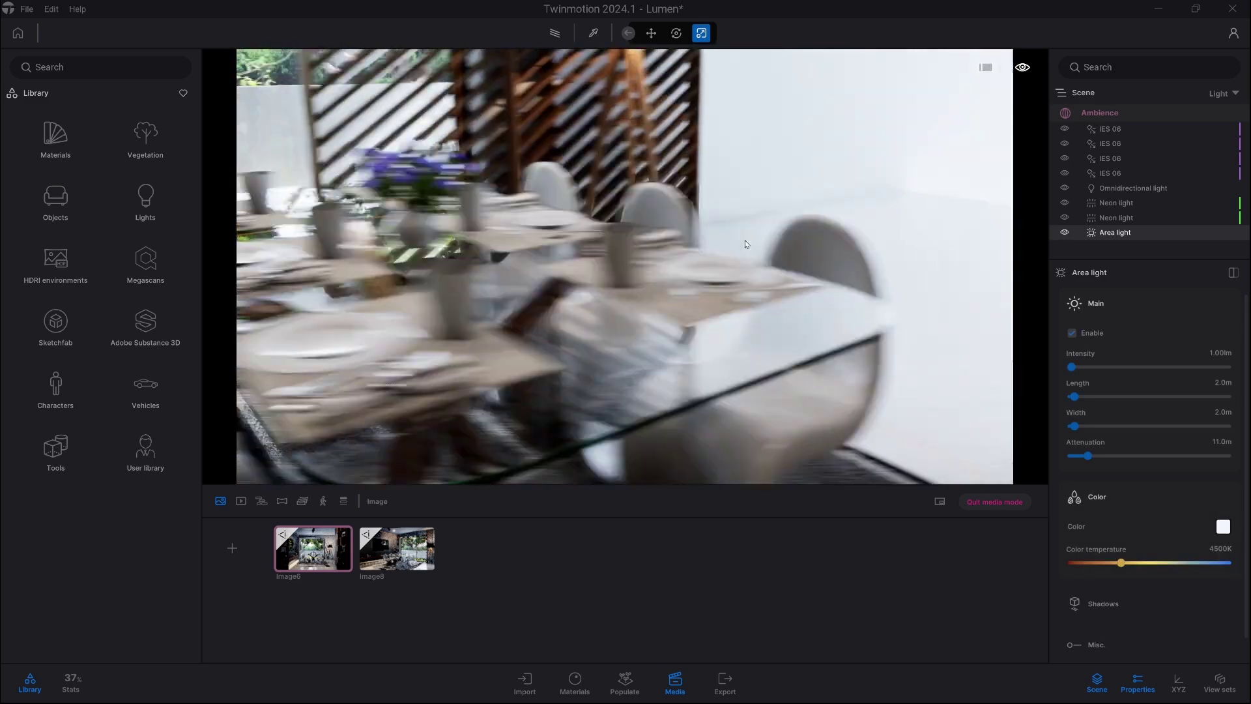
left_click(1064, 233)
left_click(1064, 232)
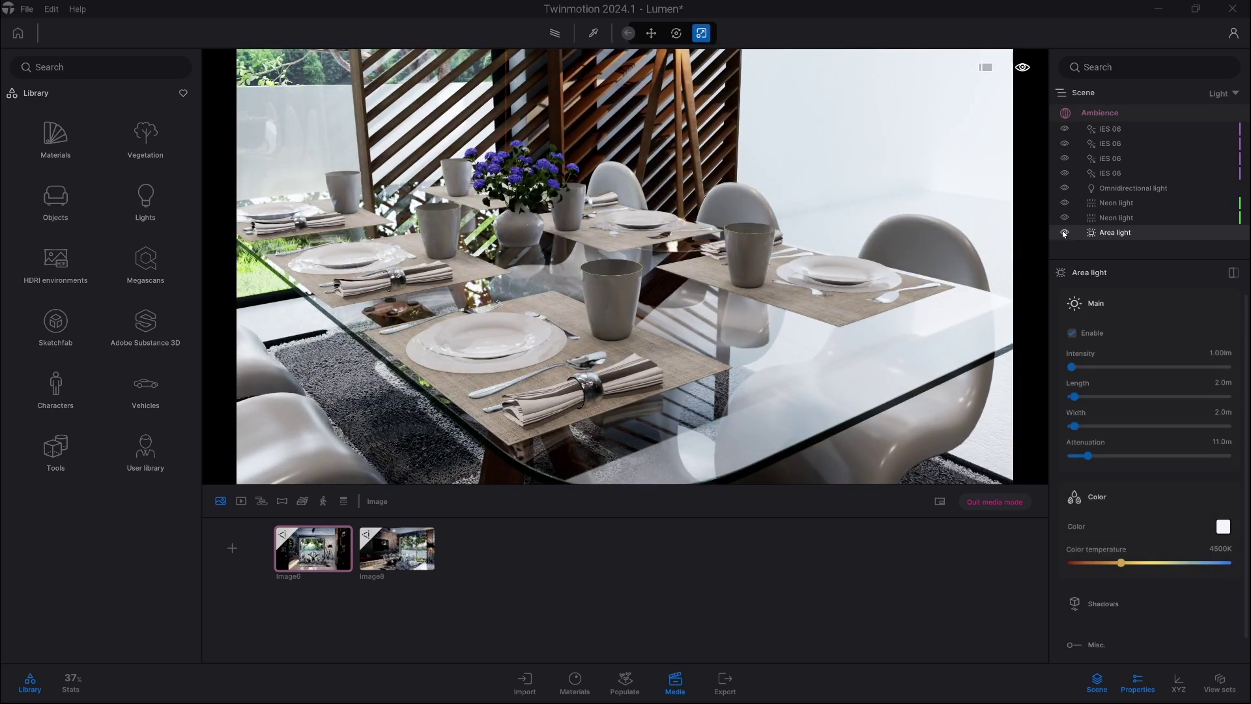
Return to Image6's saved view, select every light in the scene, and compare the room with them hidden and shown.
left_click(338, 549)
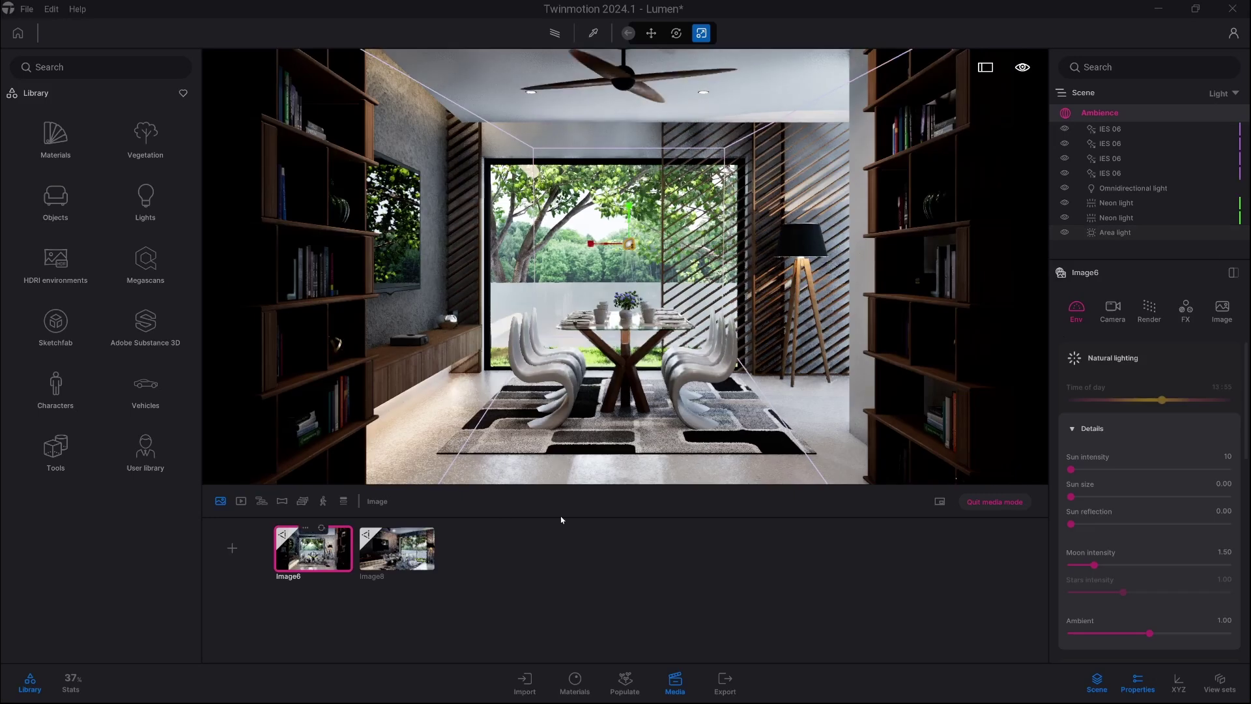
left_click(1108, 129)
left_click(1122, 233, "shift")
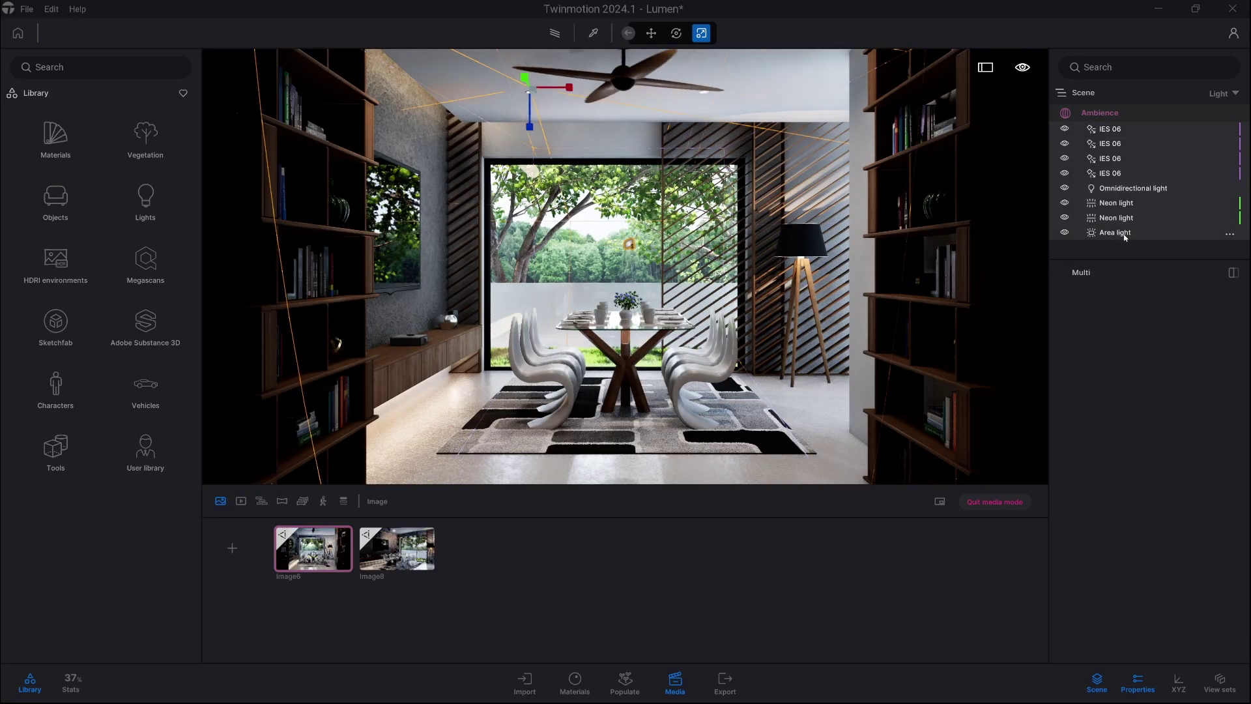
left_click(1065, 233)
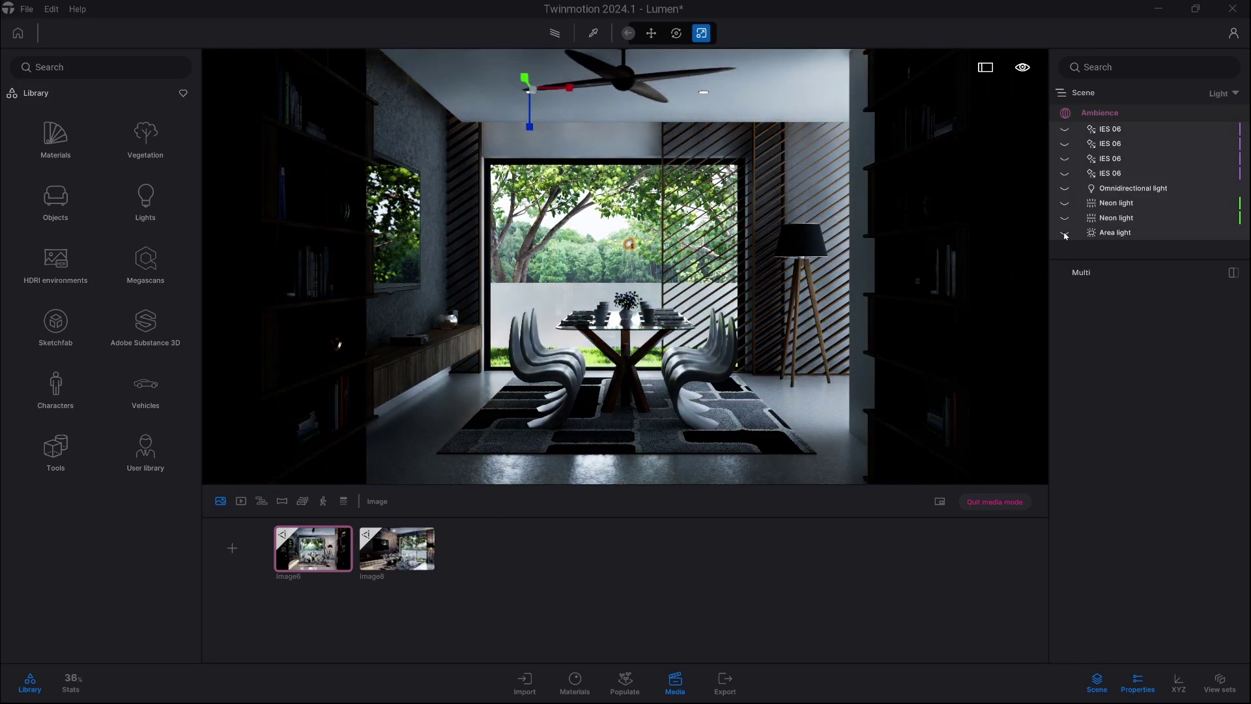
left_click(1064, 234)
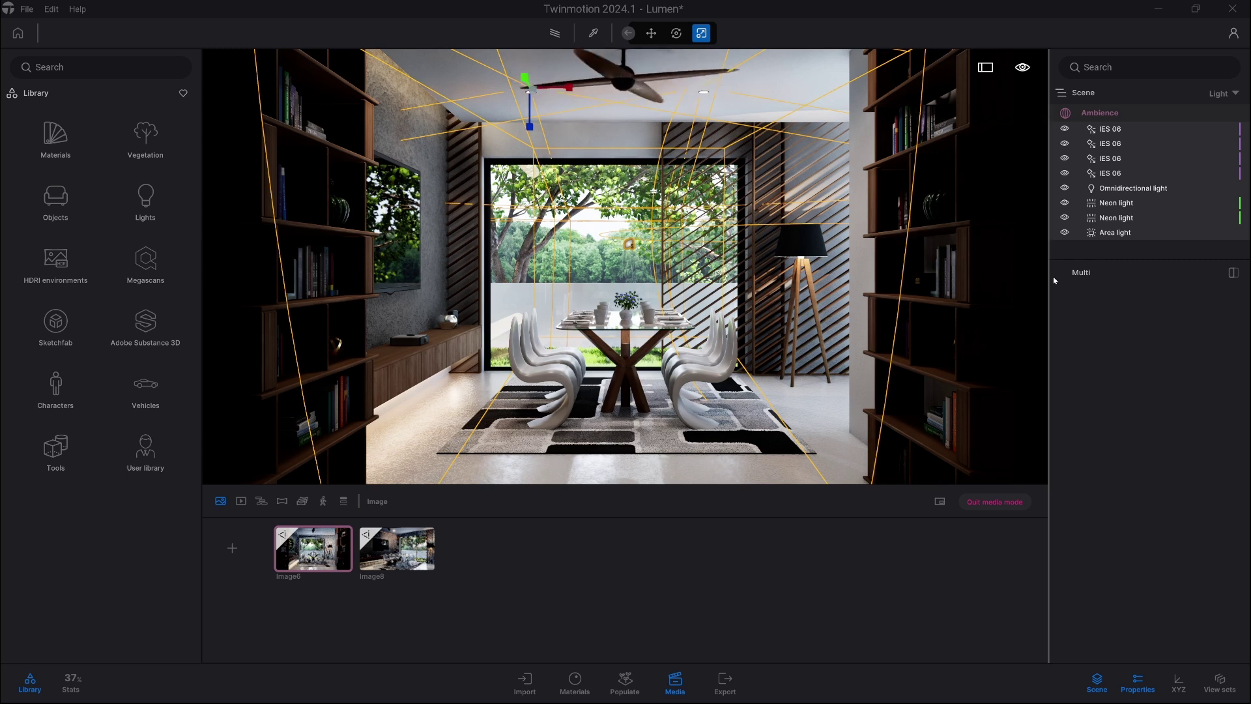
Test Image6's natural lighting by setting the sun intensity to 0, and restore it to 10.
left_click(303, 541)
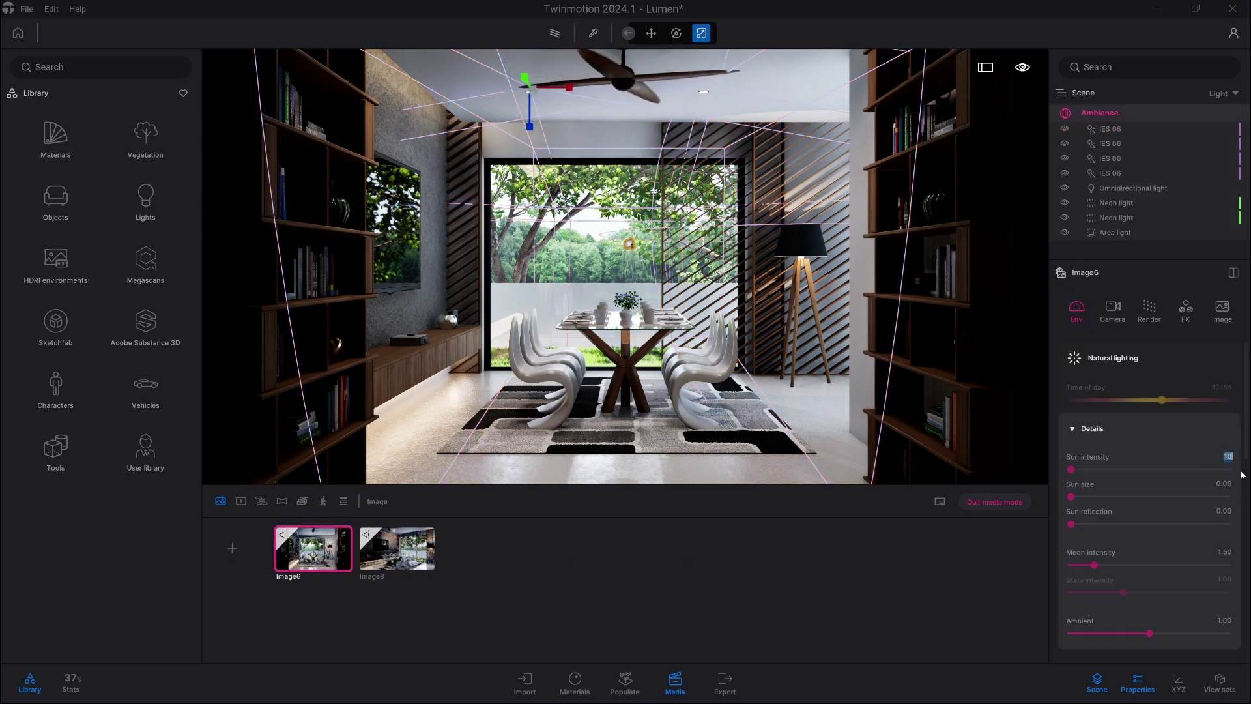
key("Return")
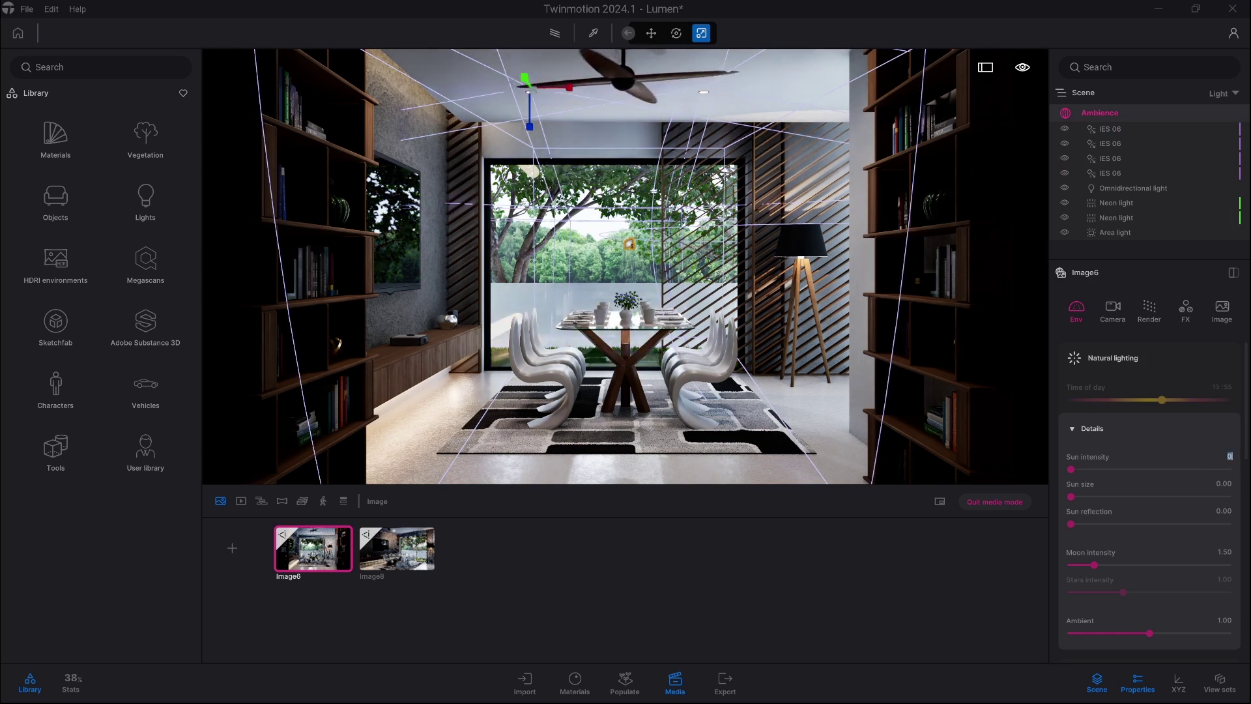
key("ctrl+a")
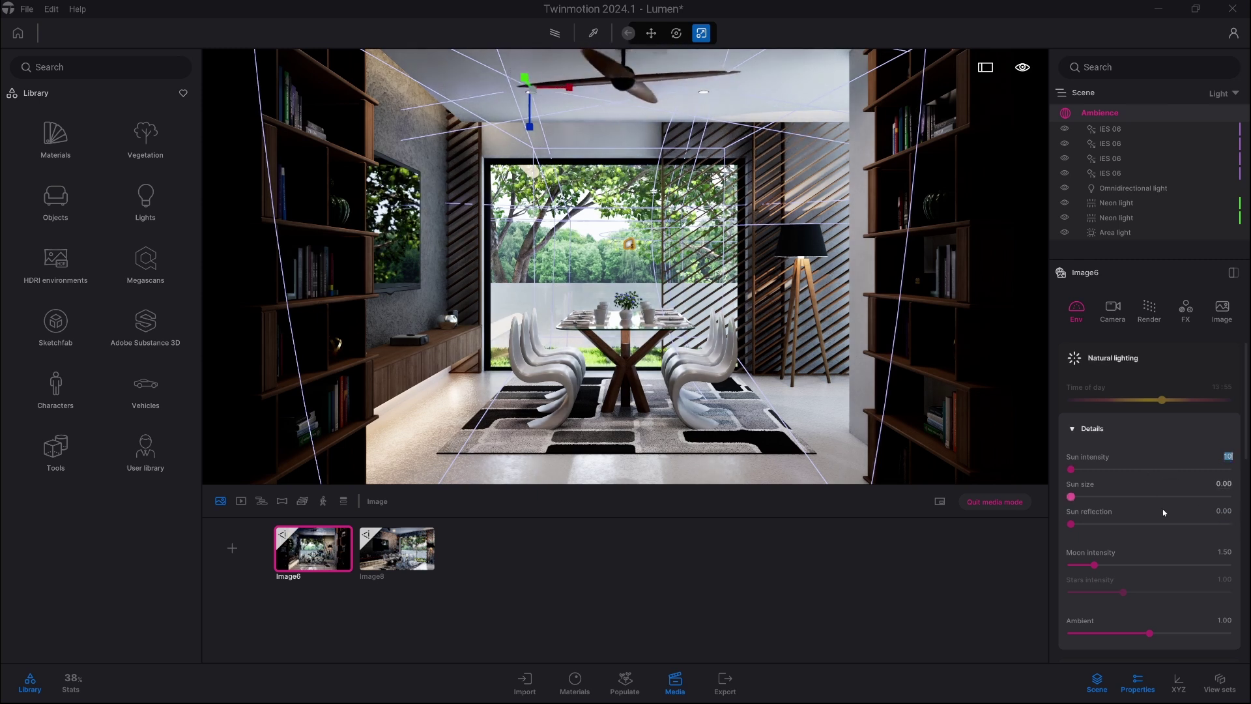
Display Image6's HDRI environment settings with the skydome intensity, rotation and preview.
scroll(1153, 537, "down", 5)
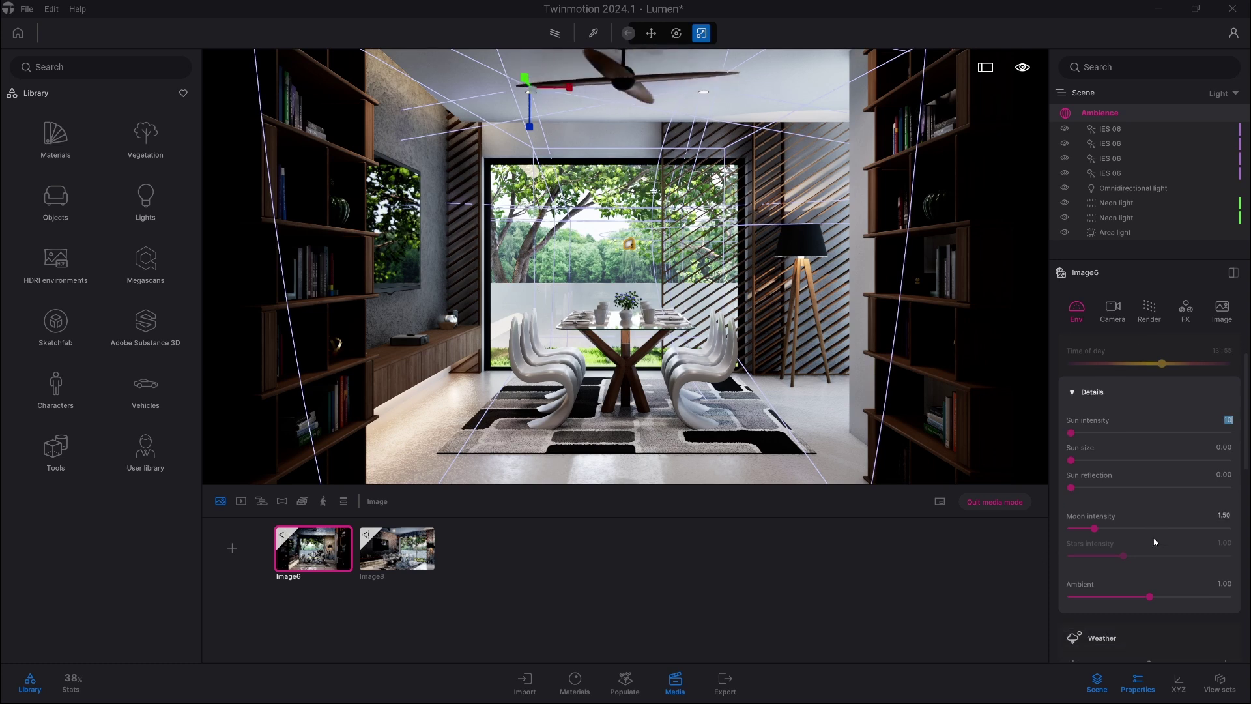
scroll(1153, 537, "down", 2)
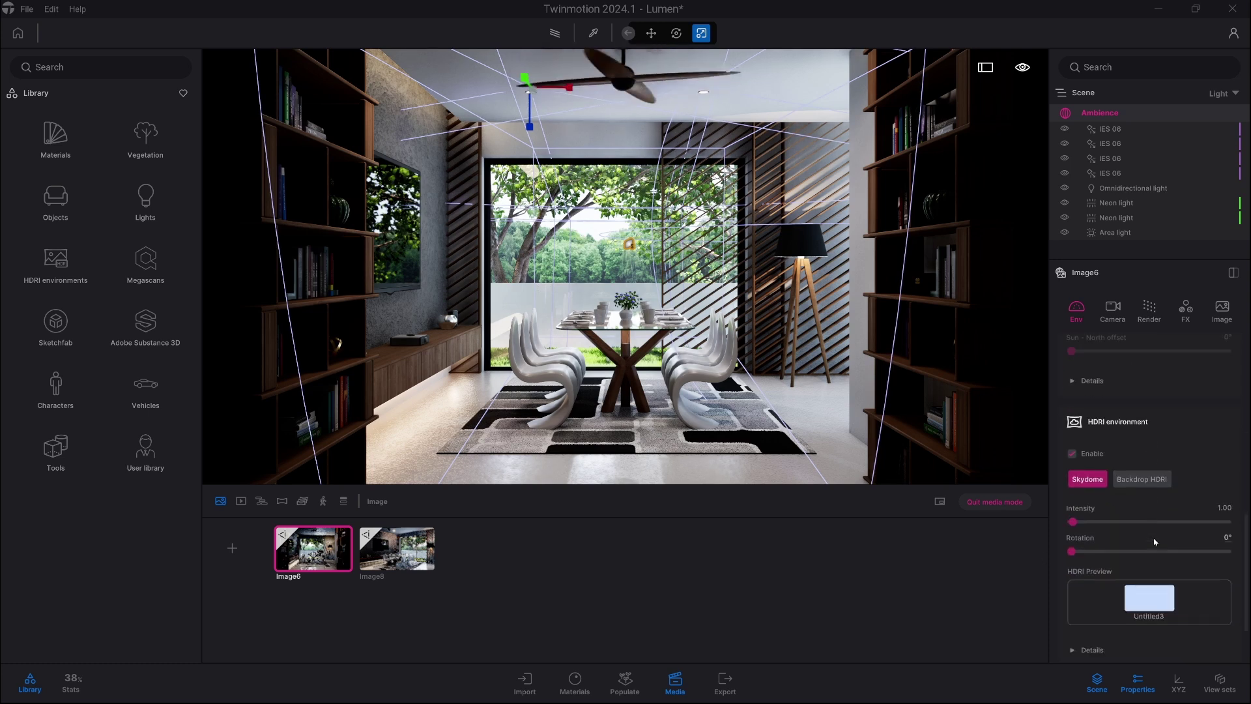
Review the rest of Image6's HDRI environment settings and set the sun intensity under natural lighting to 10.
scroll(1148, 524, "down", 1)
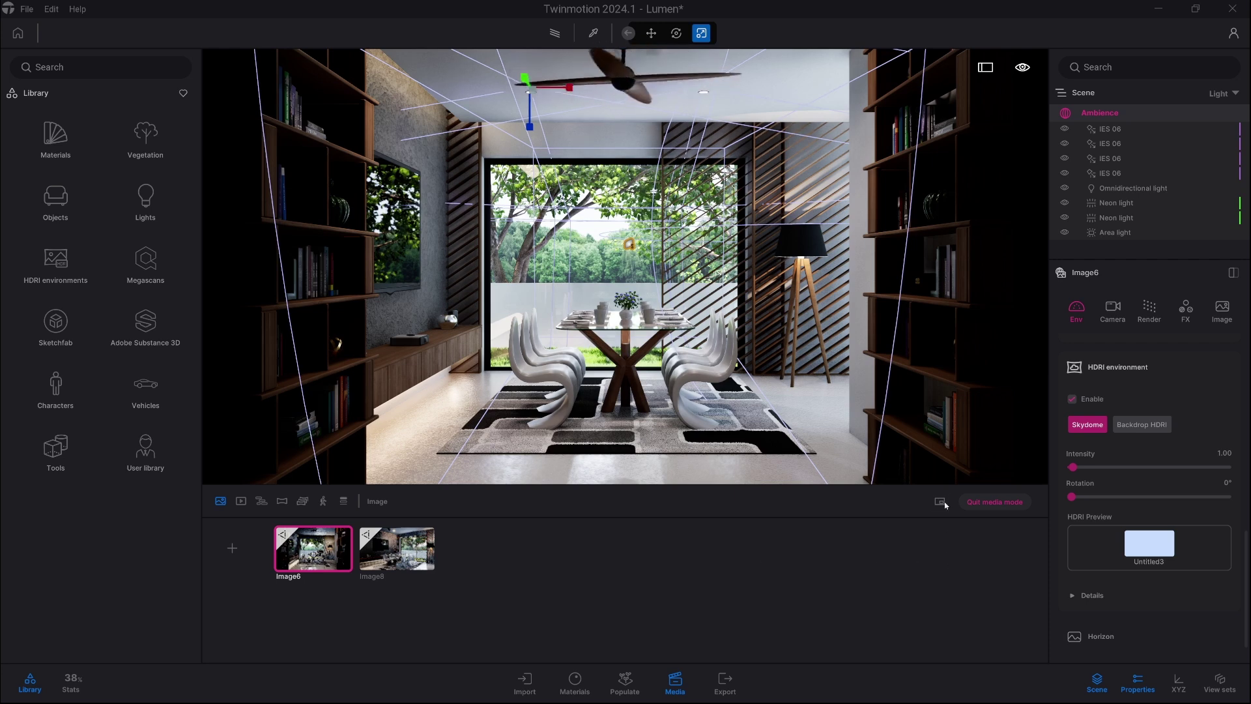
right_click_drag(624, 265, 712, 276)
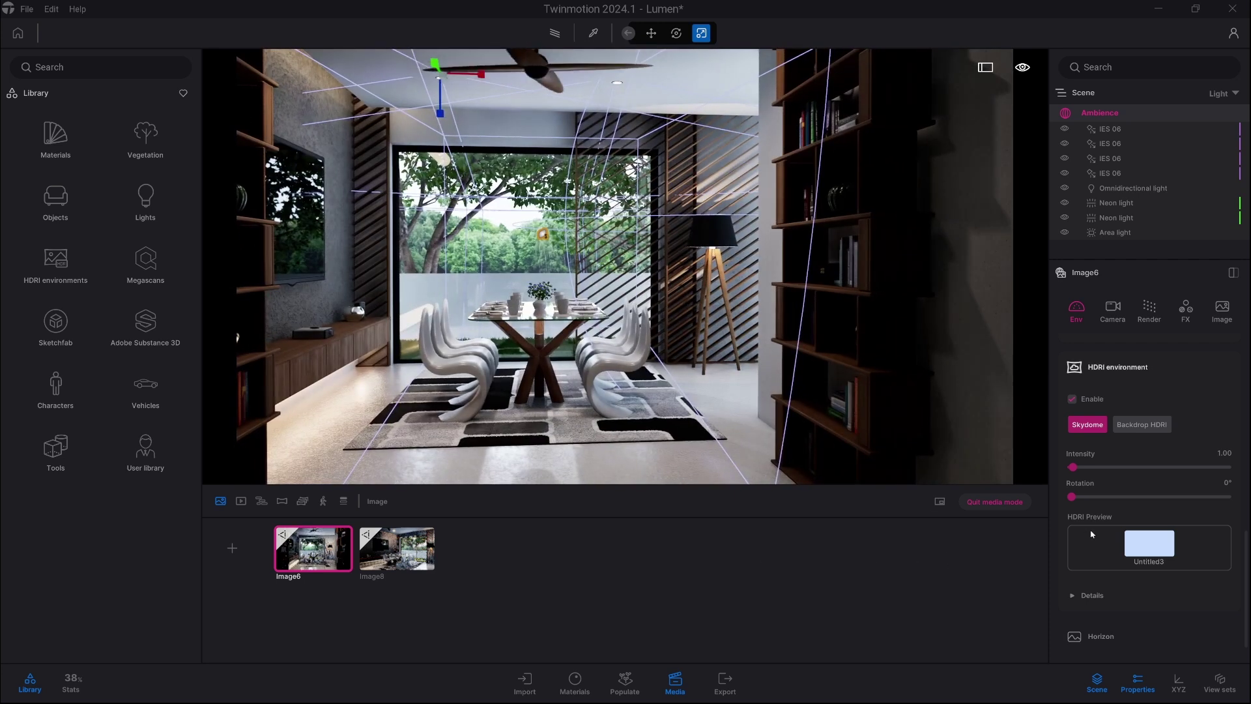
scroll(1185, 495, "up", 5)
scroll(1186, 494, "up", 5)
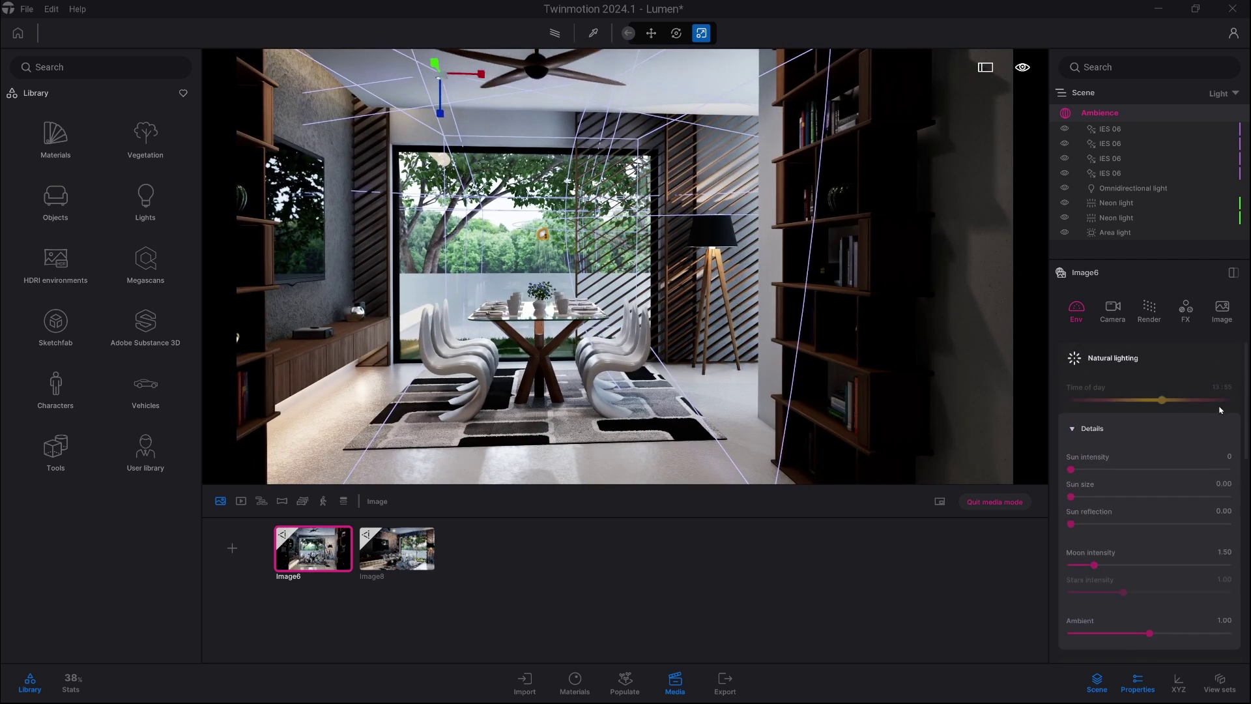
left_click(1229, 456)
type("10")
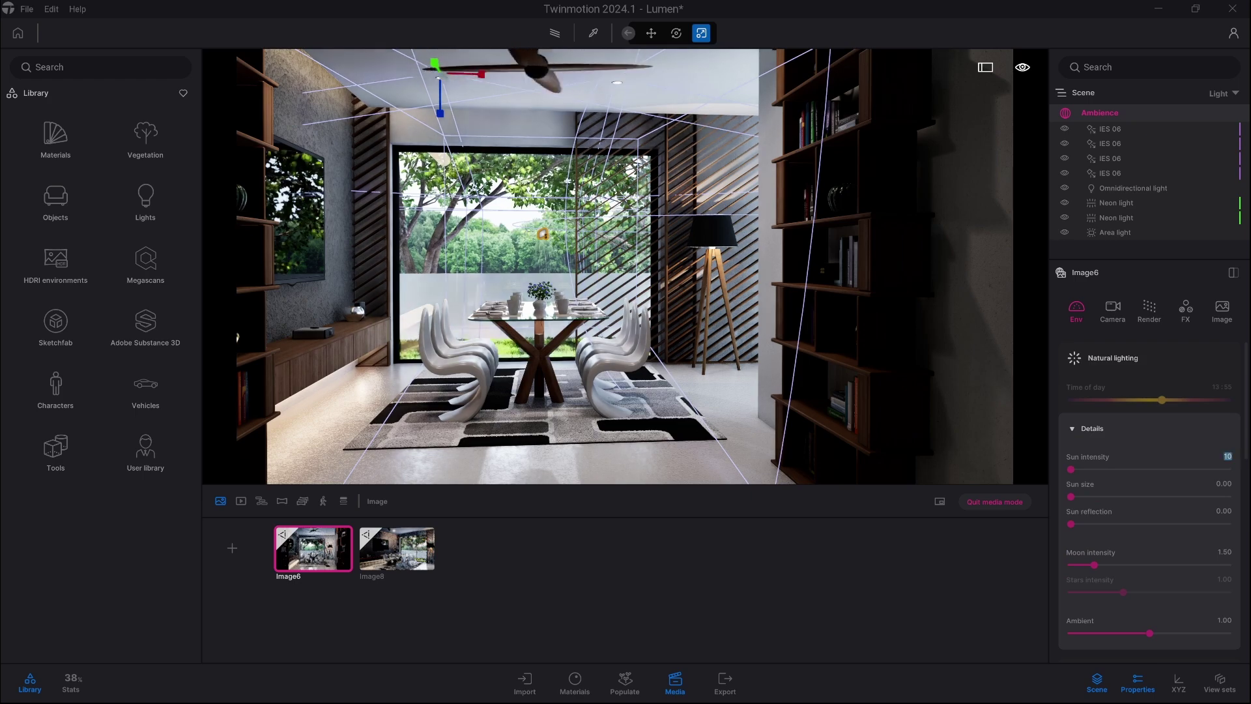
Clear the light selection and examine the dining table, chairs and floor lamp from close up.
left_click(591, 231)
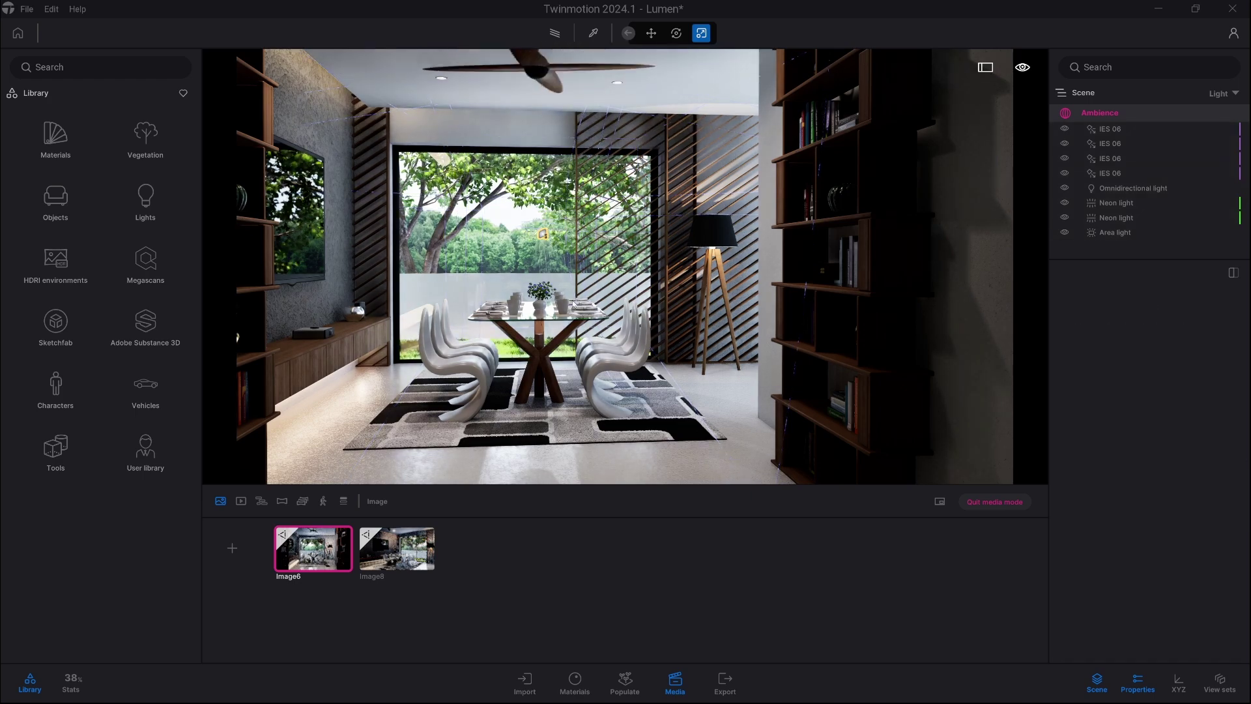
right_click_drag(591, 231, 606, 317)
key("w")
key("w")
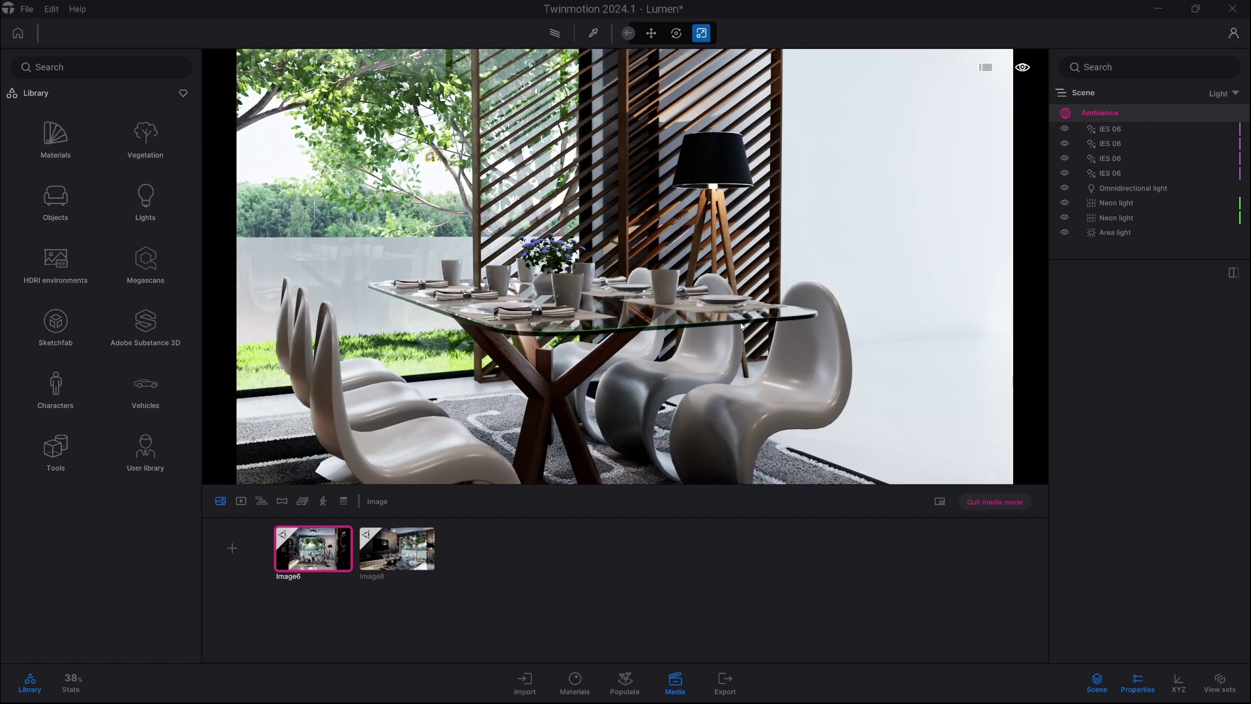
Return to Image6's saved view and display its camera exposure, local exposure and lens settings.
left_click(338, 555)
left_click(1111, 313)
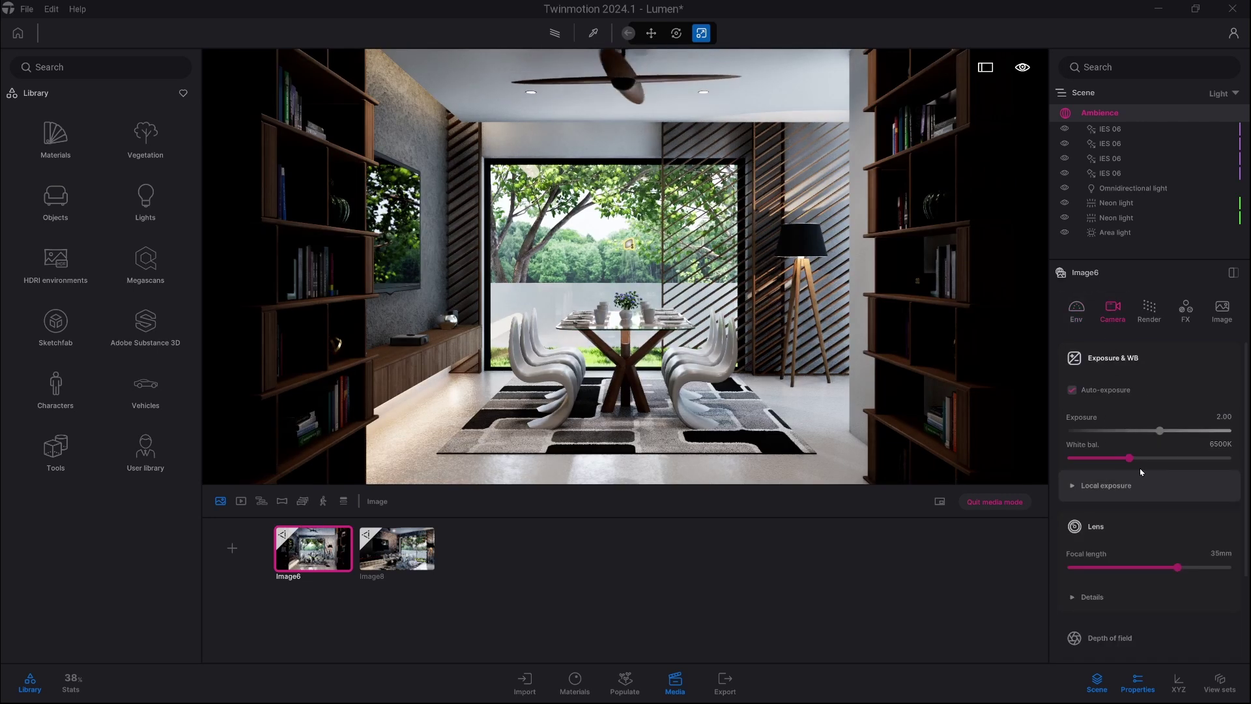
left_click(1127, 488)
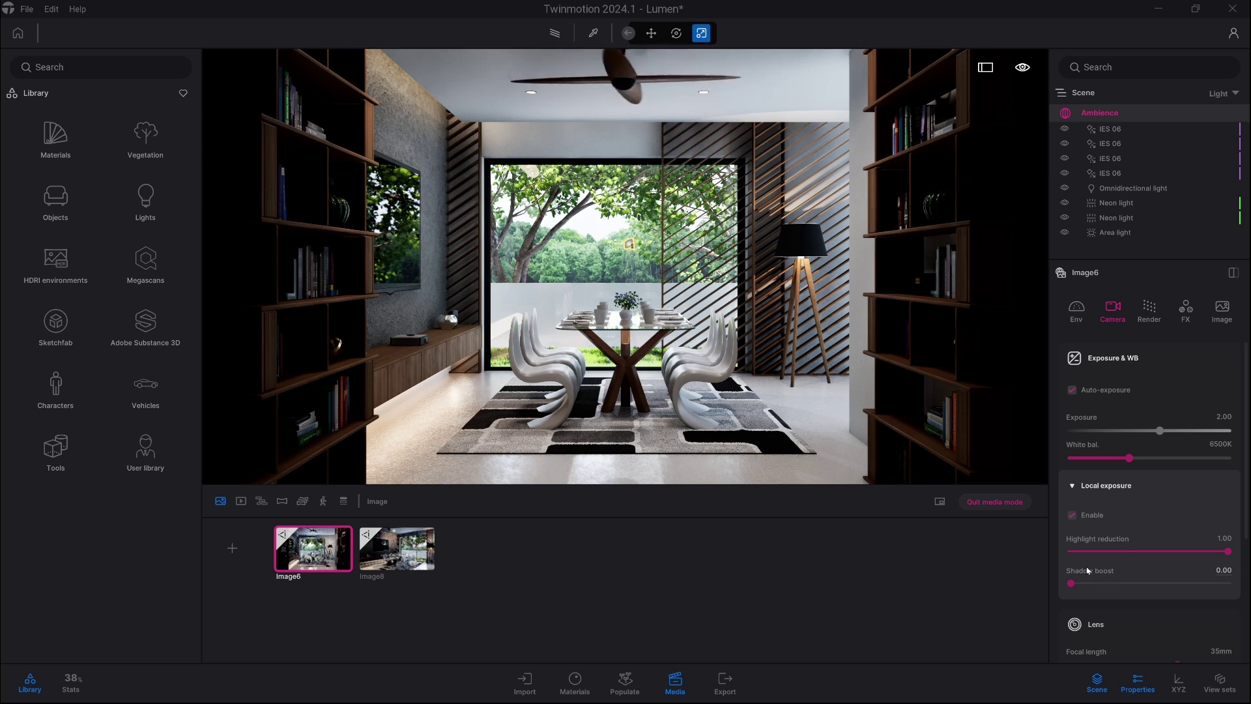
scroll(1104, 551, "down", 5)
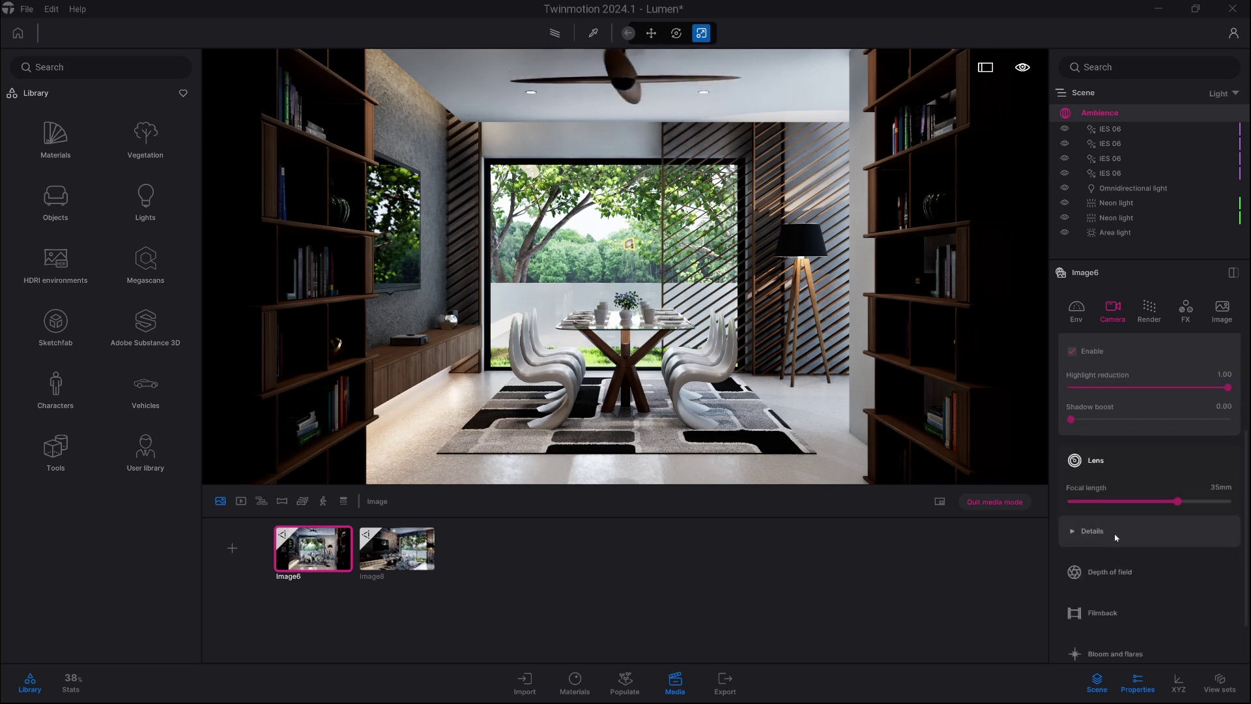
From a closer view of the dining table, test Image6's color grading contrast at 50% and restore it to 66%.
right_click_drag(781, 391, 651, 391)
key("w")
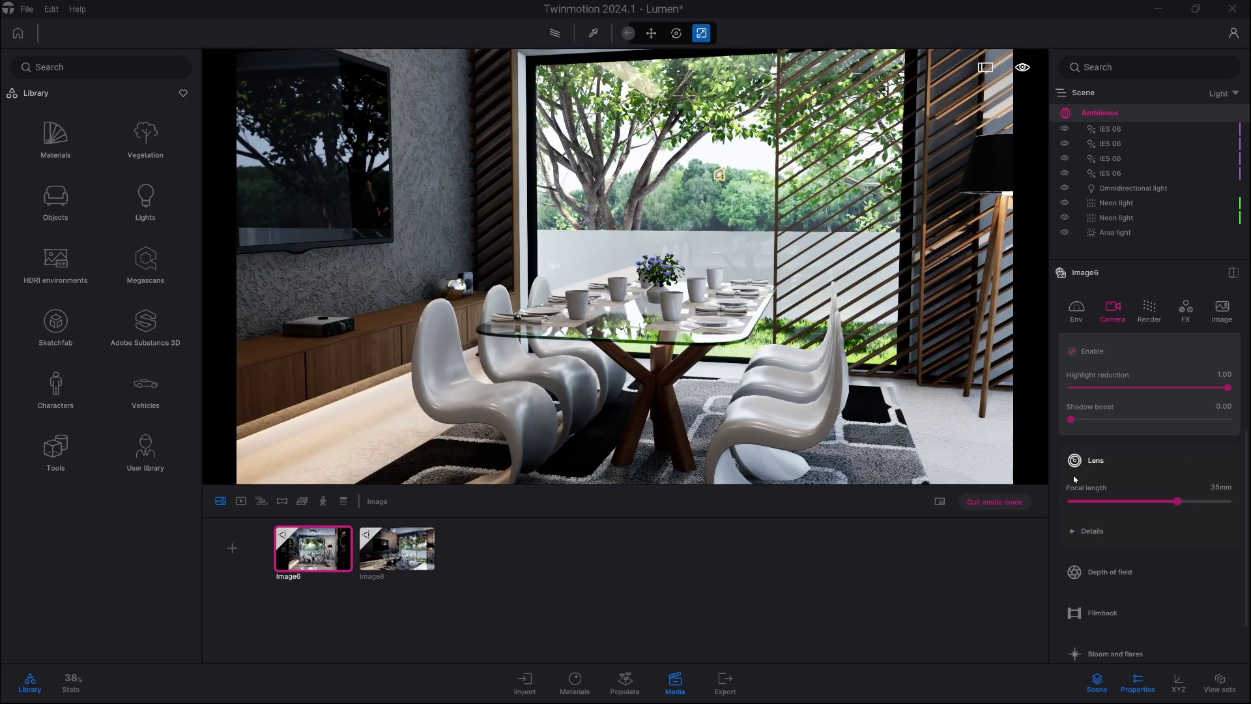
left_click(1187, 308)
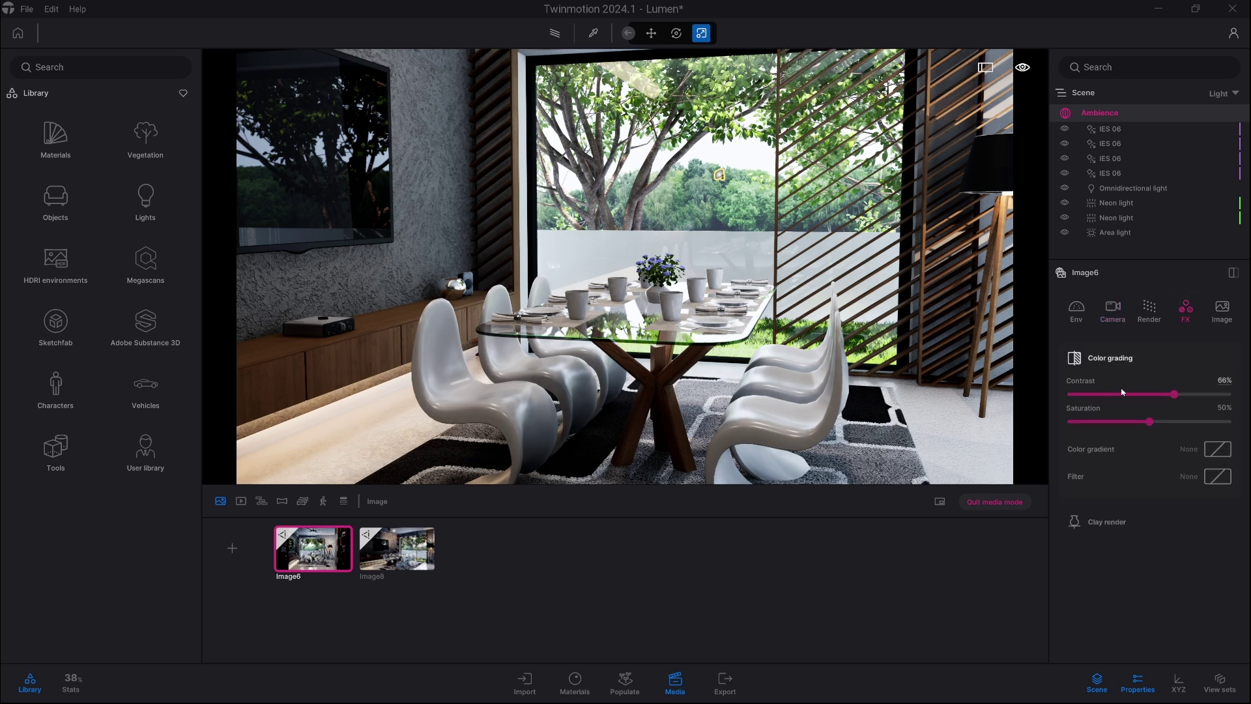
left_click(1223, 379)
type("50")
key("Return")
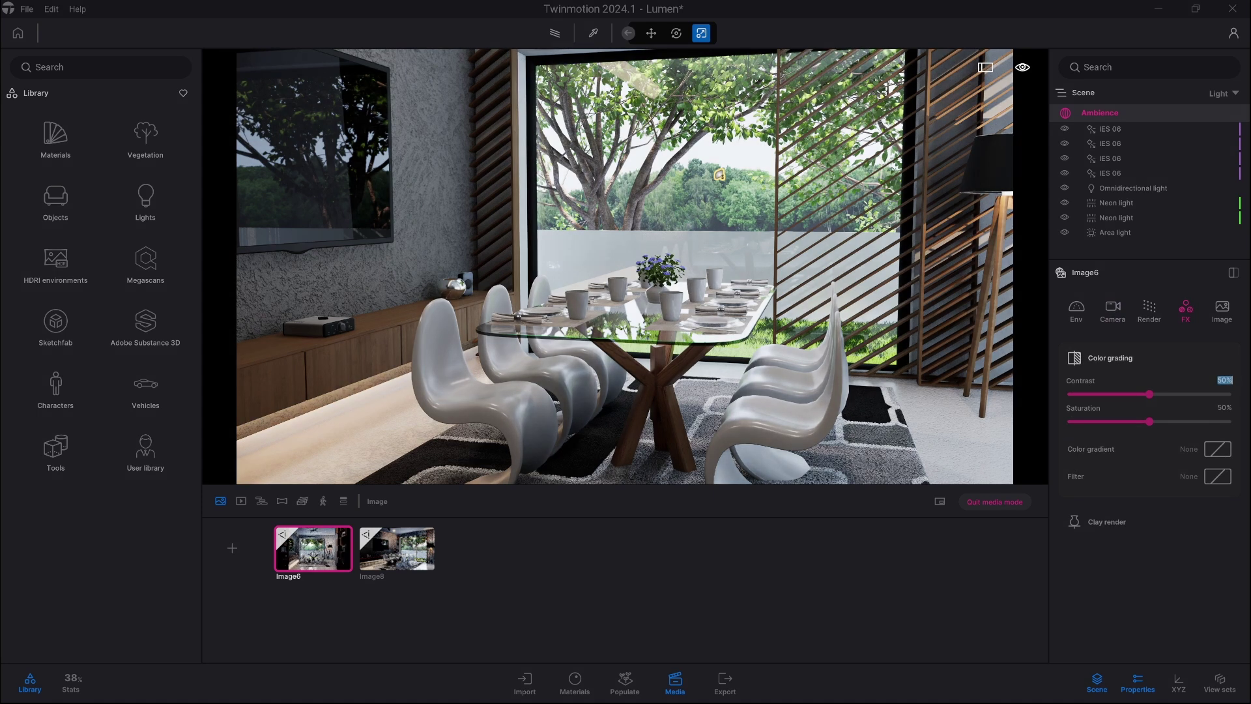
type("5")
type("66")
key("Return")
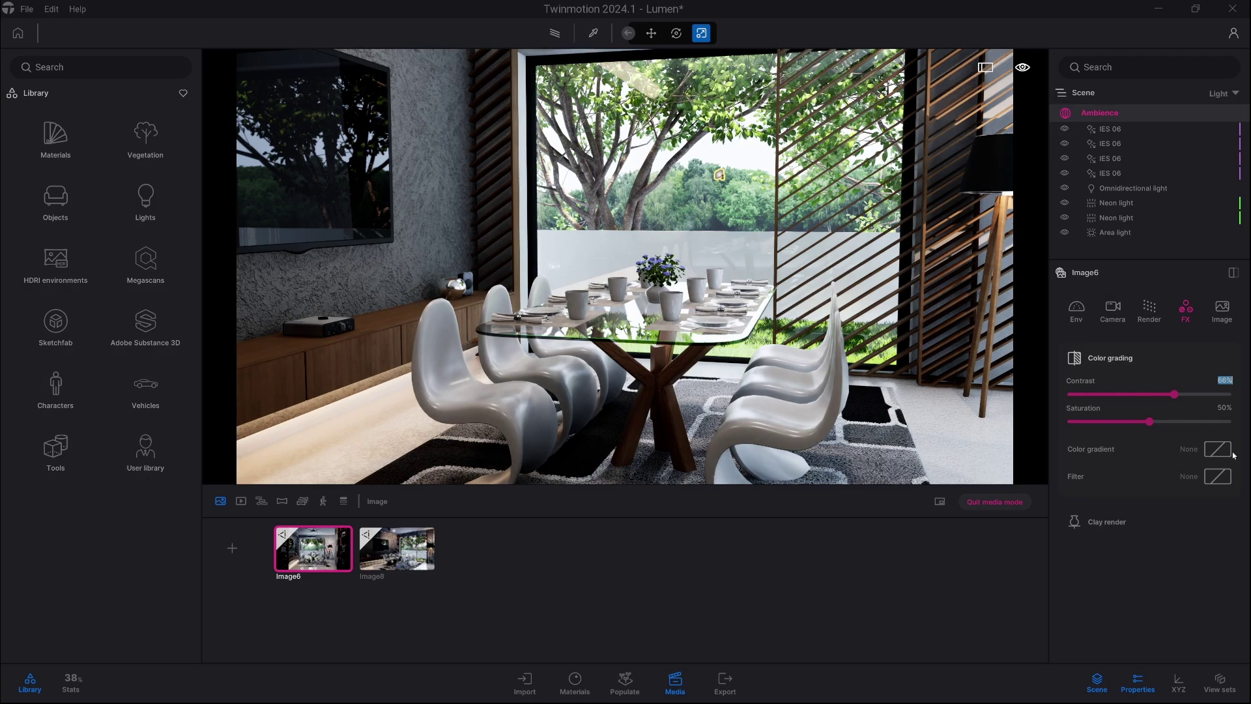
Examine the lit dining room from a frontal angle and from farther back between the bookshelves.
left_click(611, 248)
middle_click_drag(611, 248, 513, 240, "shift")
right_click_drag(651, 376, 600, 315)
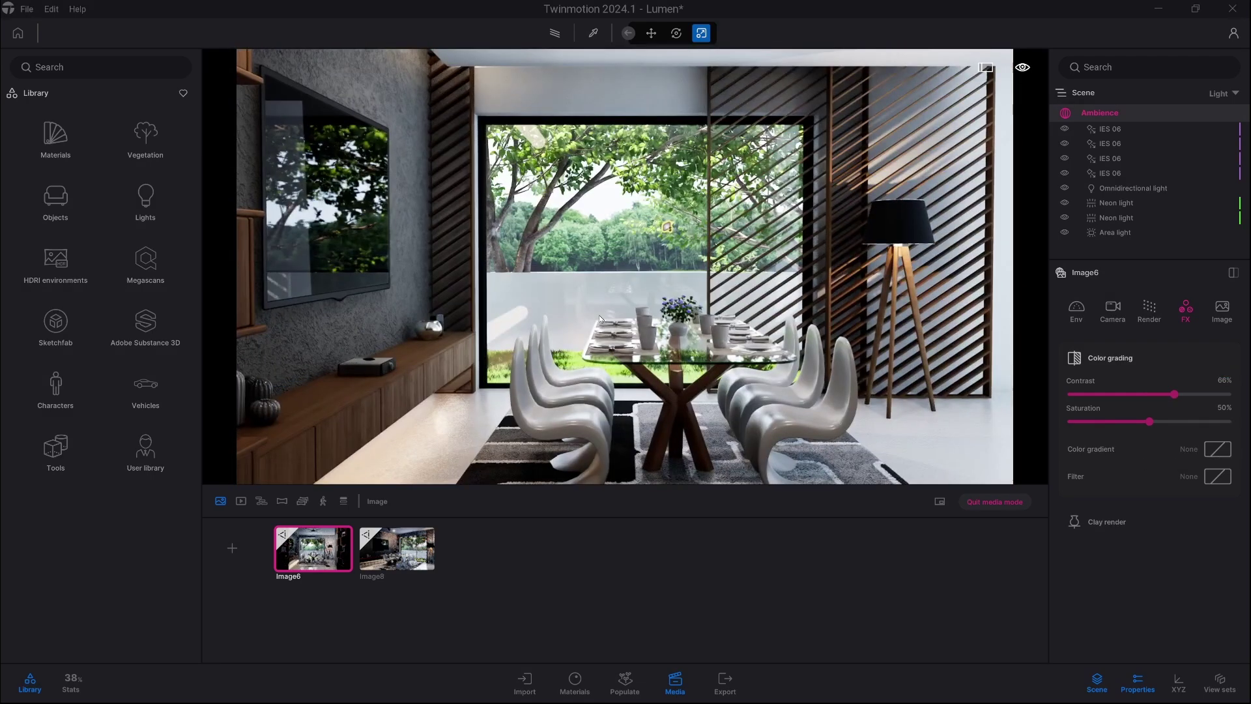
mouse_move(600, 314)
middle_mouse_down()
mouse_move(491, 316)
mouse_move(604, 321)
middle_mouse_up()
scroll(605, 322, "down", 3)
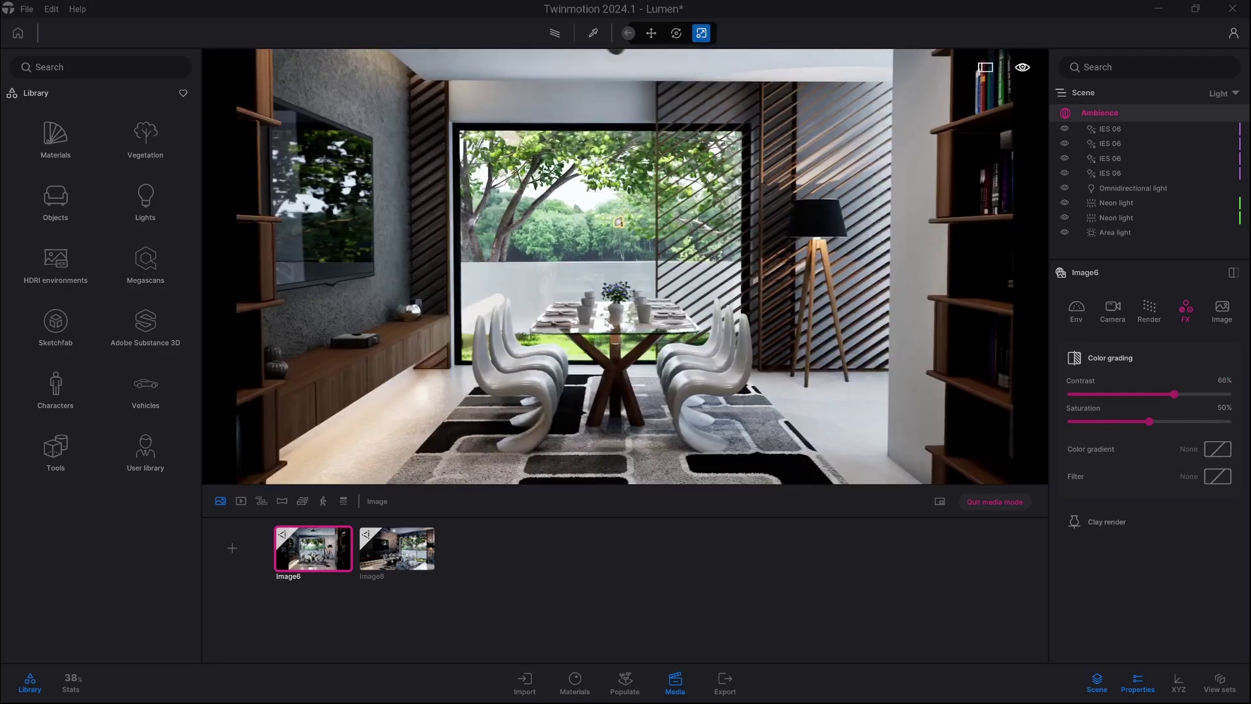